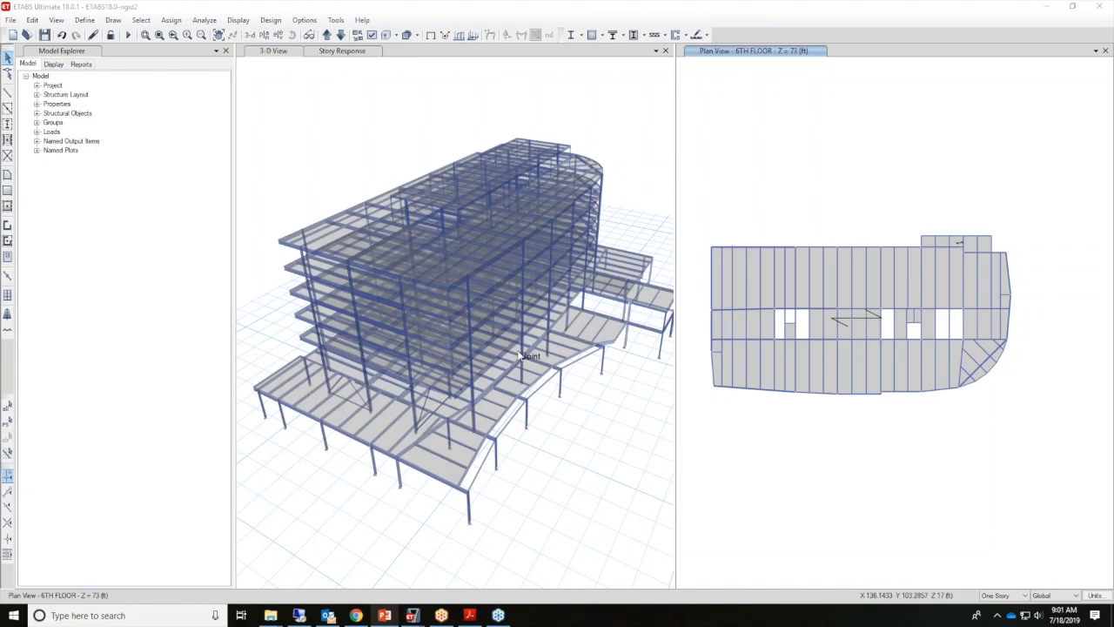
Open the data of the existing Modal case in the modal case definitions.
mouse_move(519, 355)
shift+middle_down()
mouse_move(500, 272)
mouse_move(506, 235)
mouse_move(565, 209)
mouse_move(590, 252)
mouse_move(592, 297)
mouse_move(538, 343)
mouse_move(514, 336)
shift+middle_up()
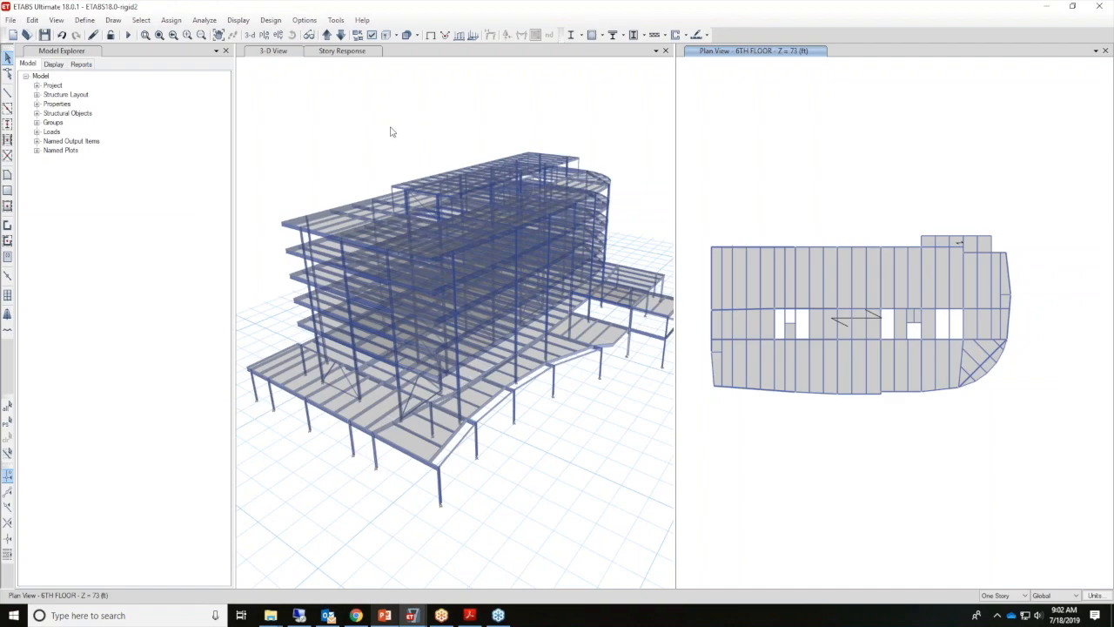
click(86, 21)
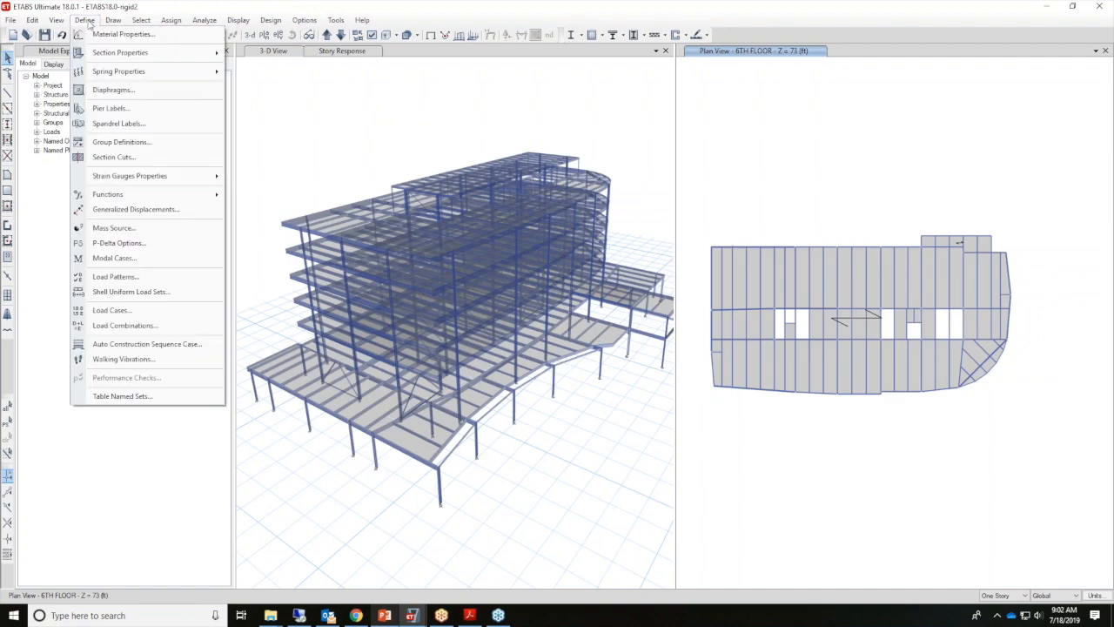
click(124, 261)
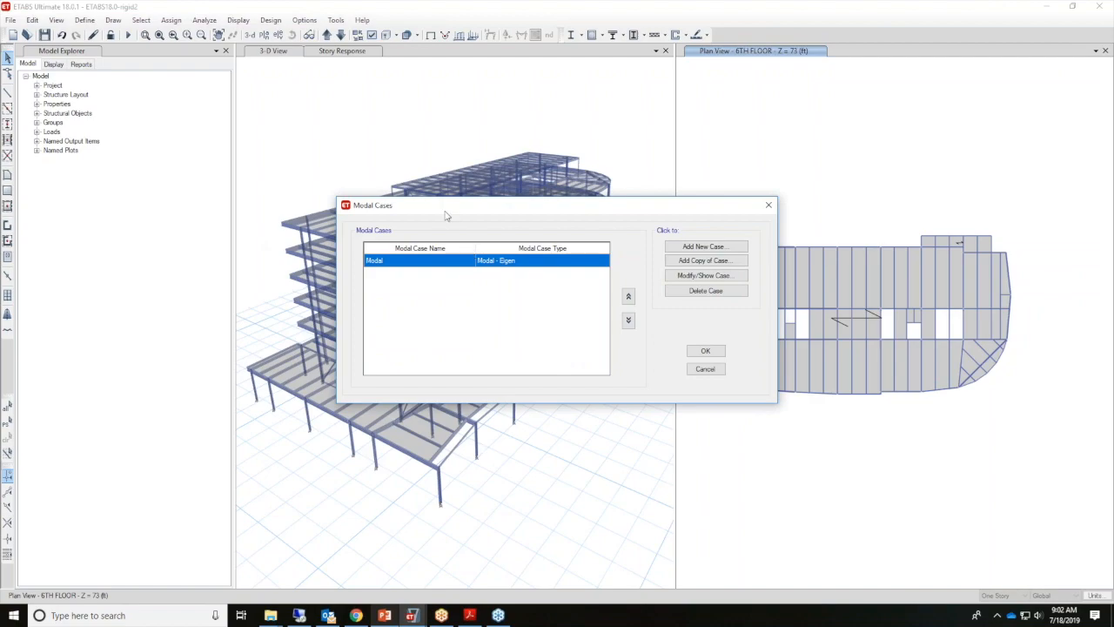
click(666, 275)
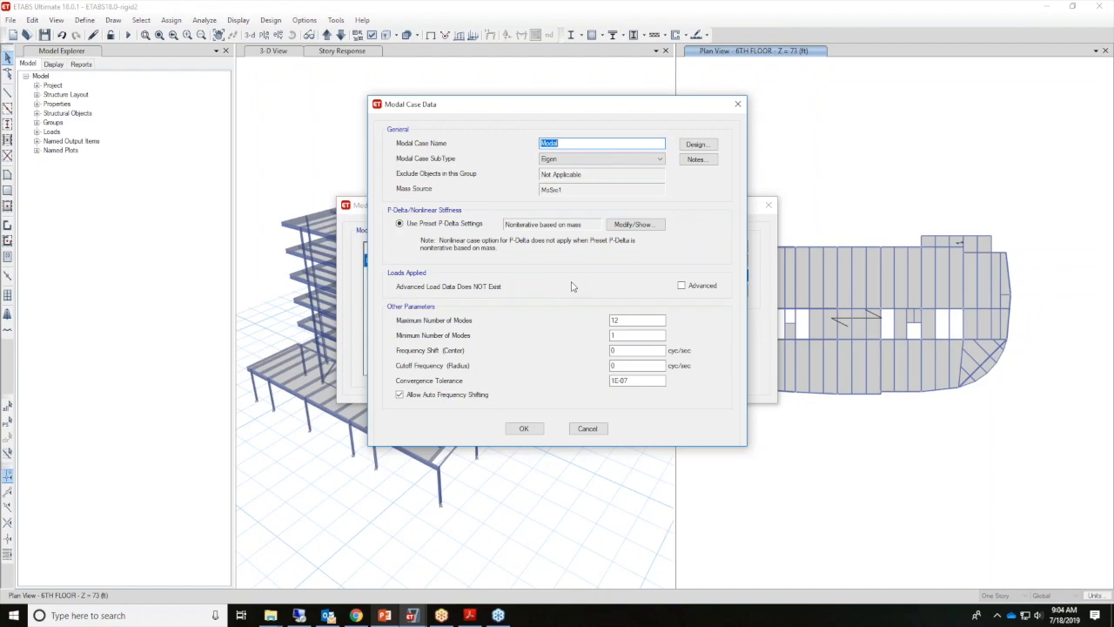
Try the Ritz subtype for the Modal case and examine its preset P-Delta methods, accepting Non-iterative - Based on Mass.
click(604, 159)
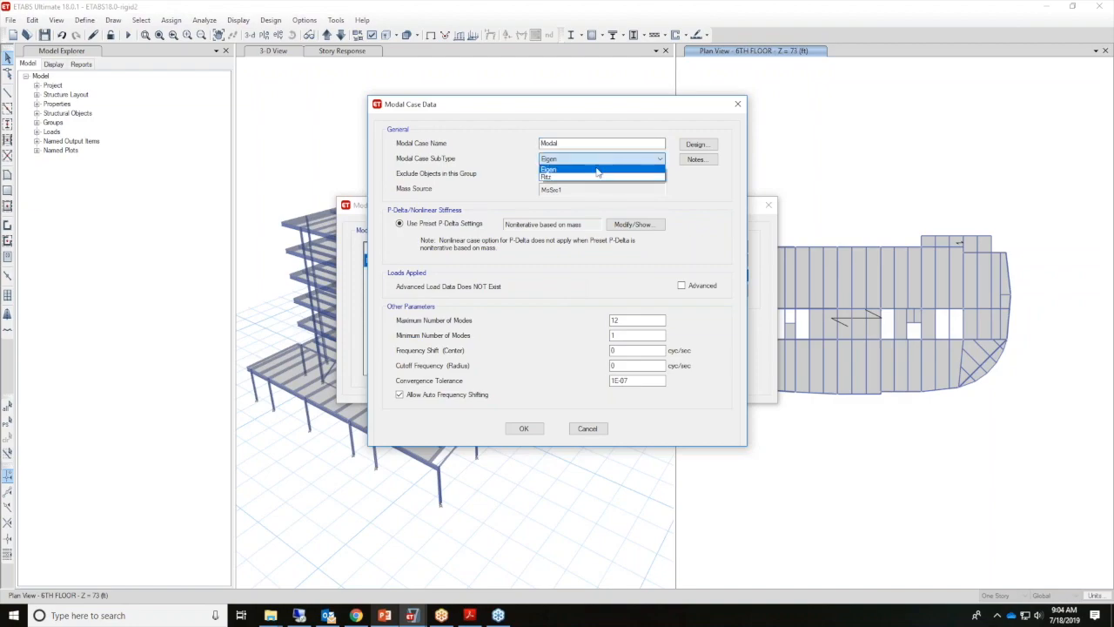
click(592, 178)
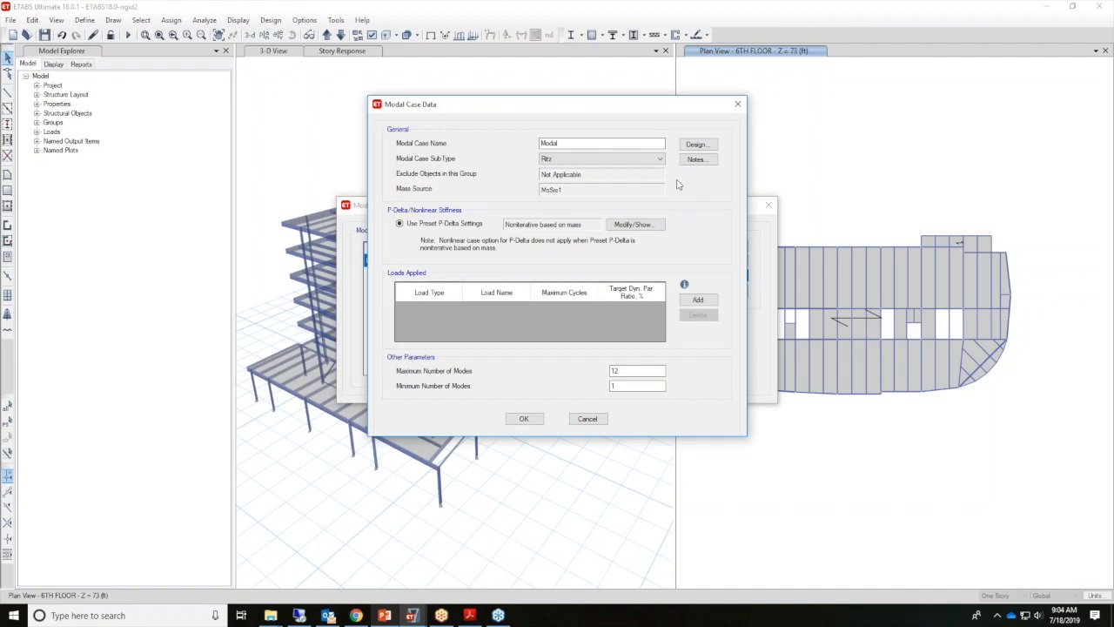
click(619, 228)
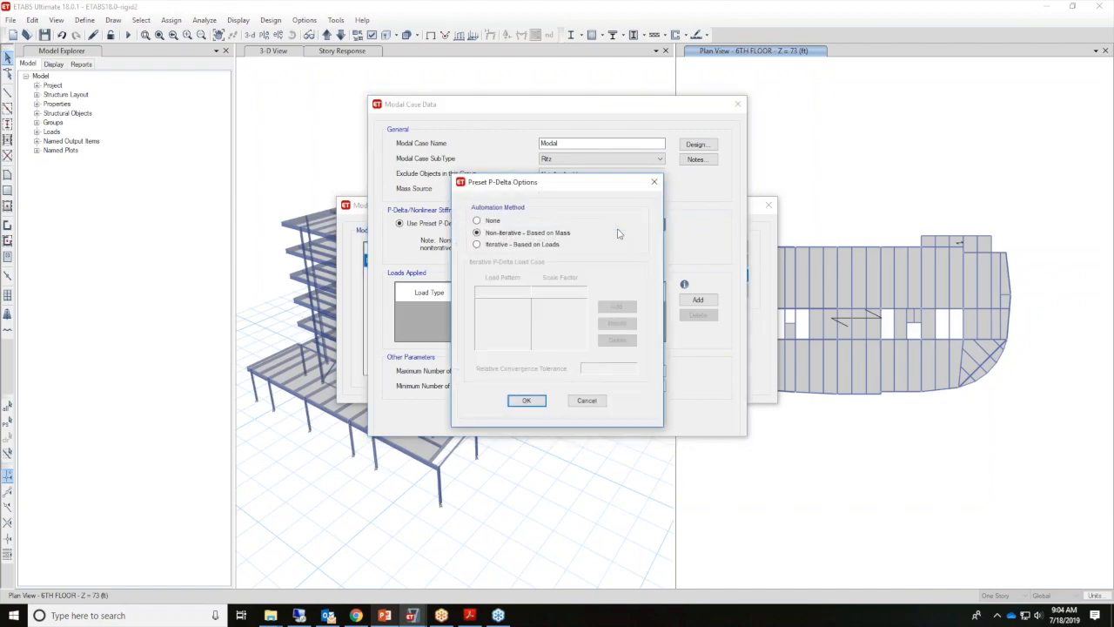
click(517, 247)
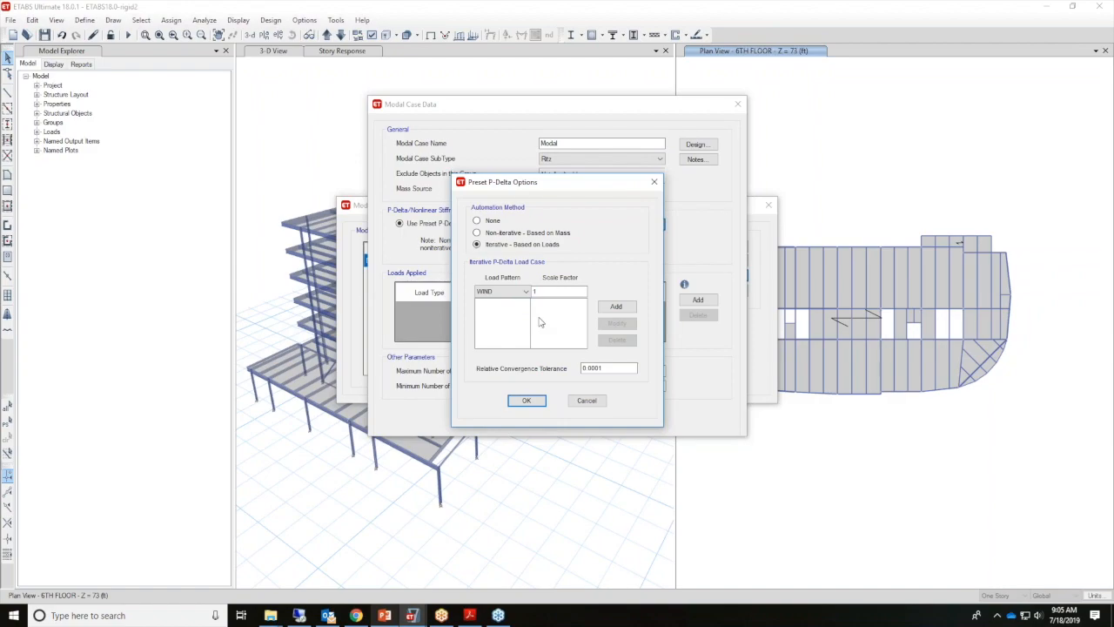
click(507, 233)
click(536, 404)
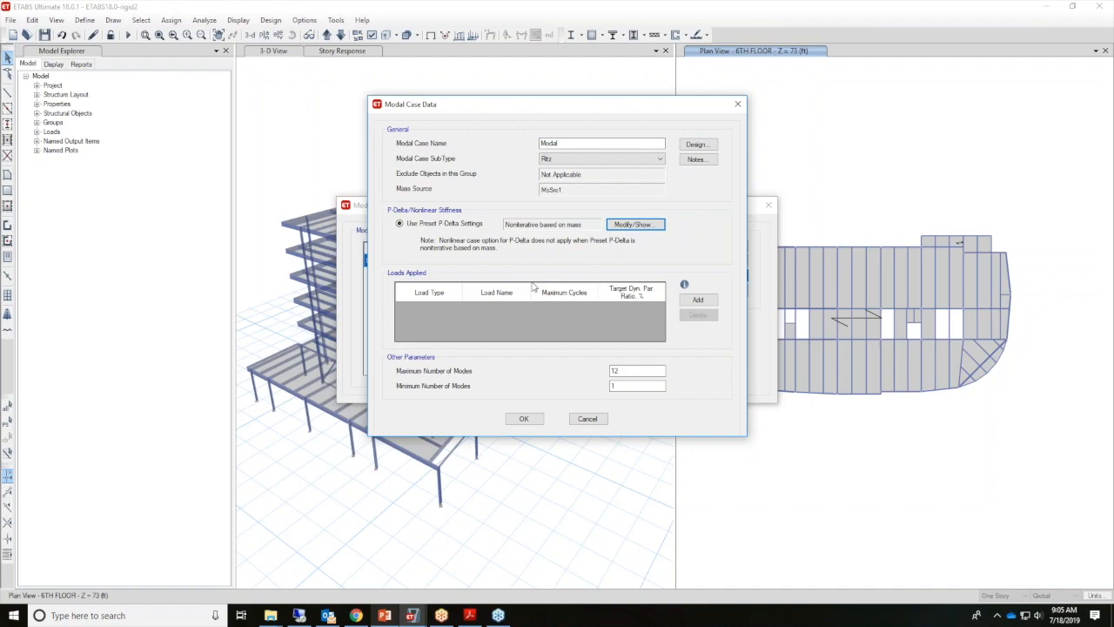
Set the Modal case subtype to Eigen and accept the modal case definitions.
click(556, 159)
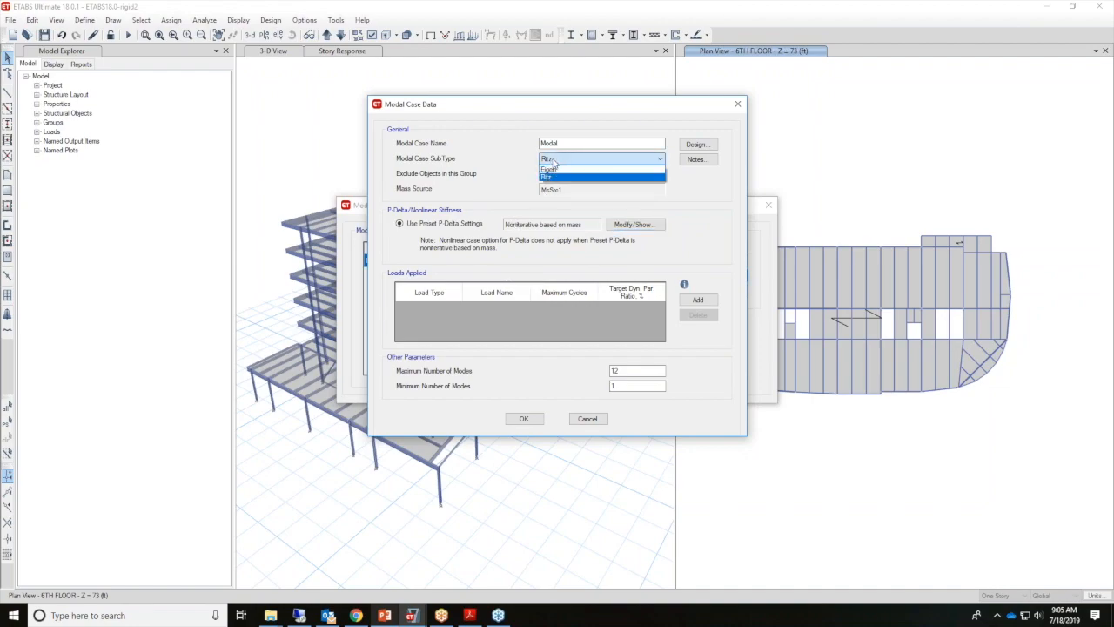
click(553, 169)
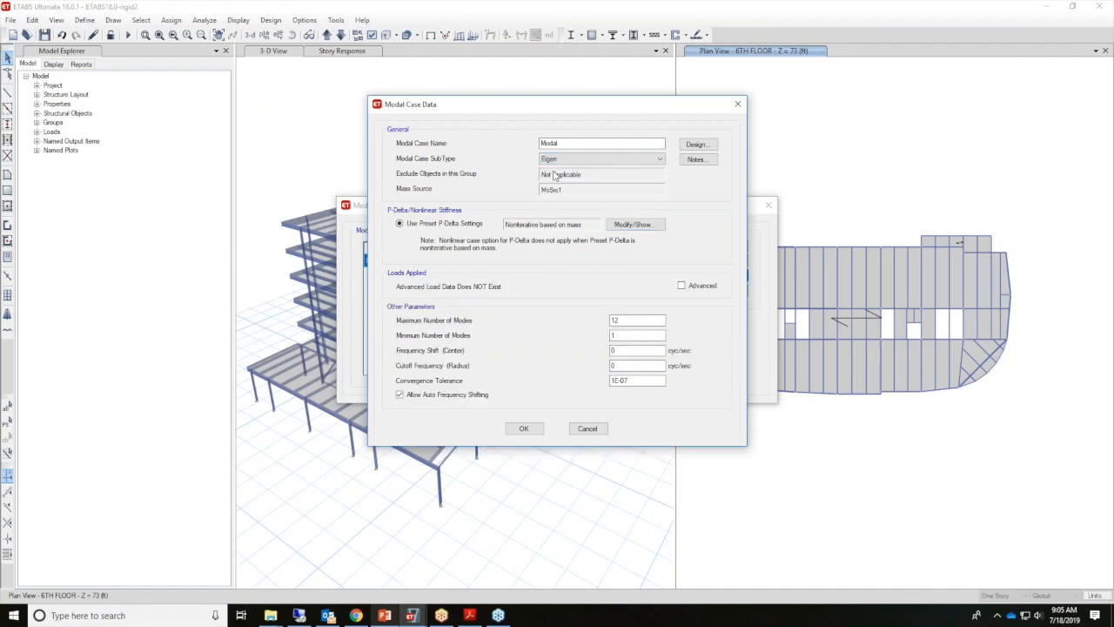
click(555, 159)
click(555, 172)
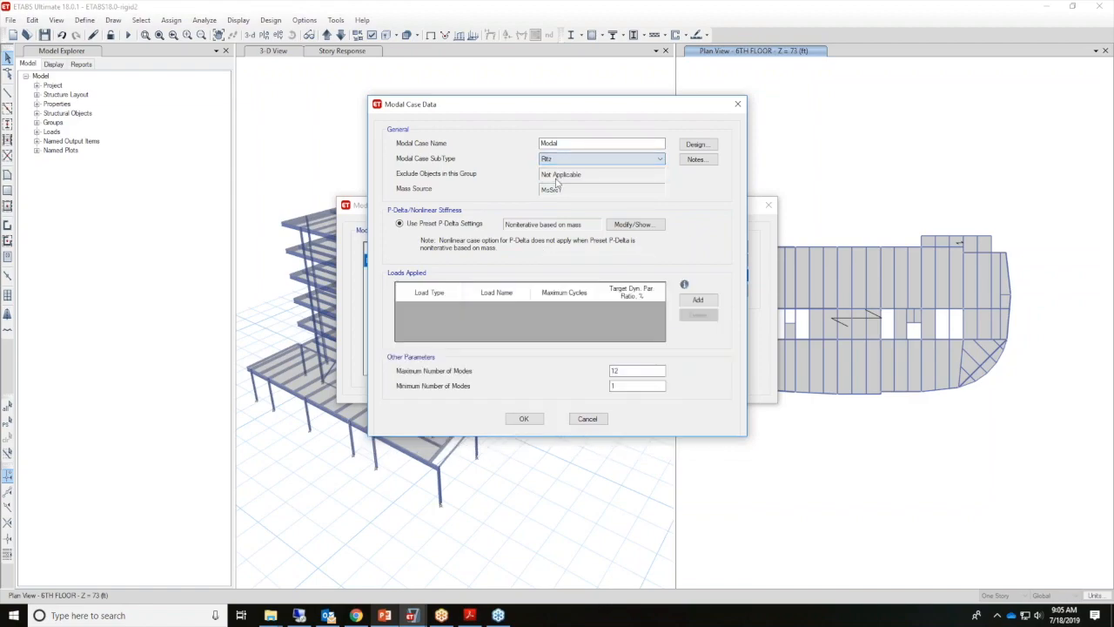
click(556, 159)
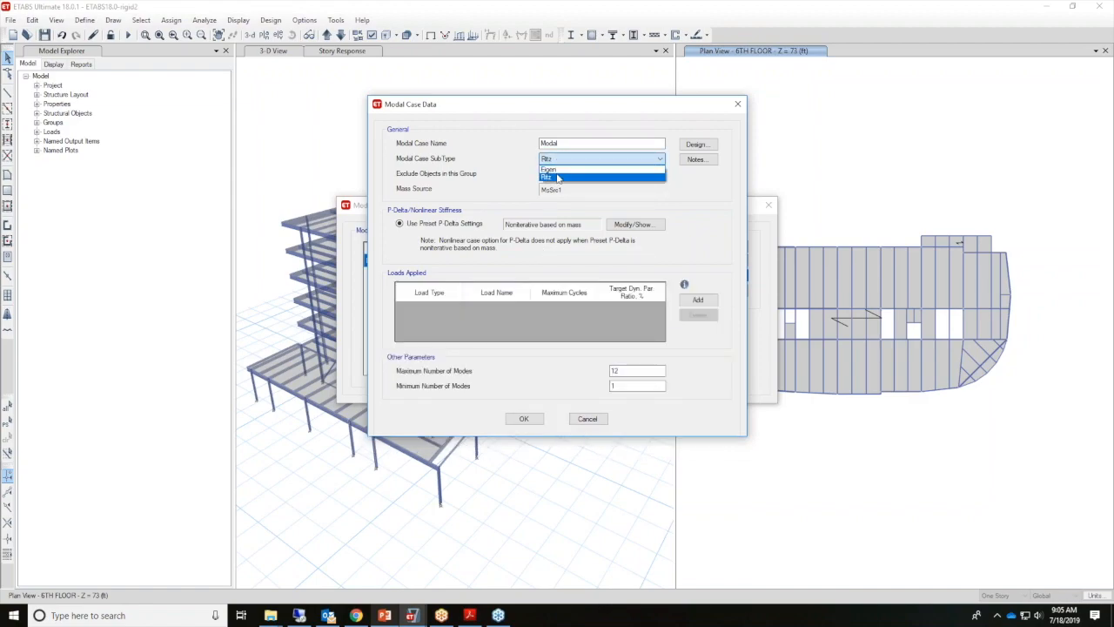
click(555, 169)
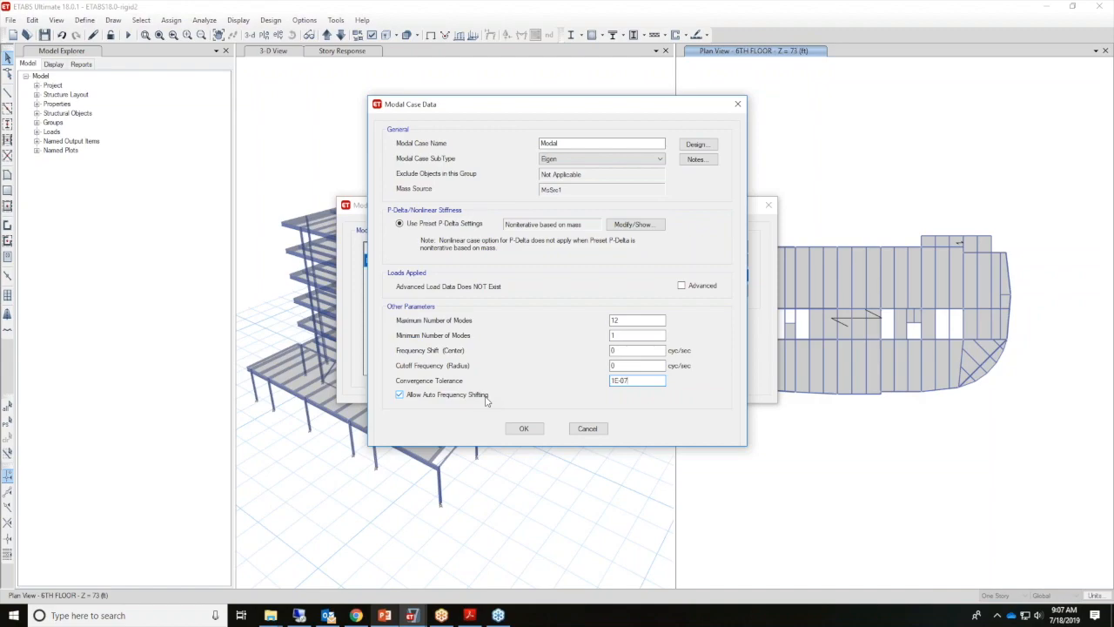
click(522, 429)
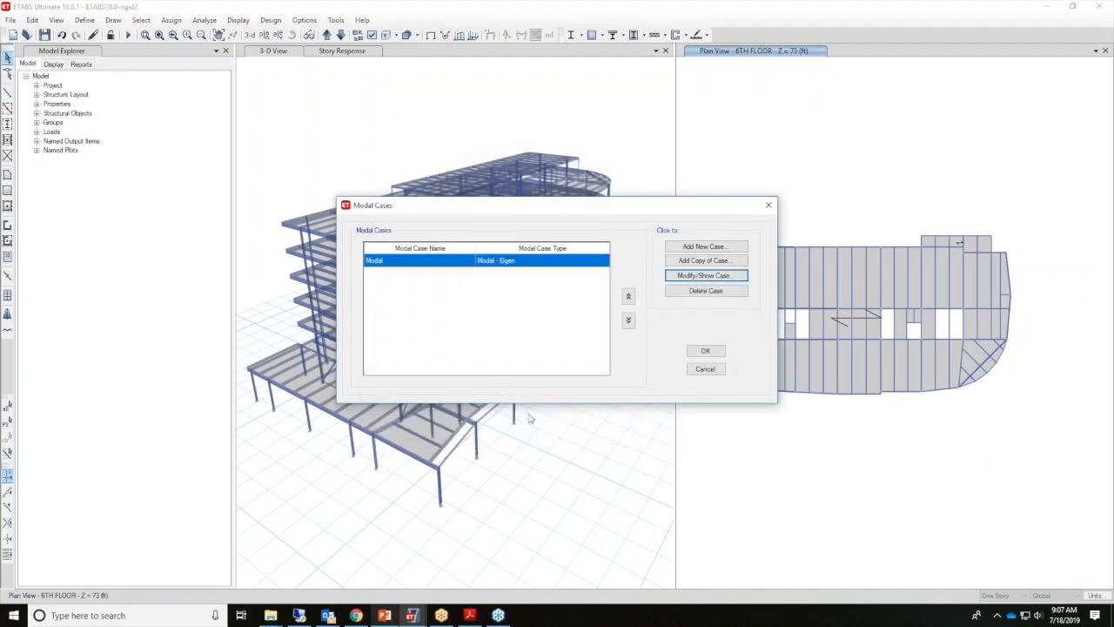
click(704, 352)
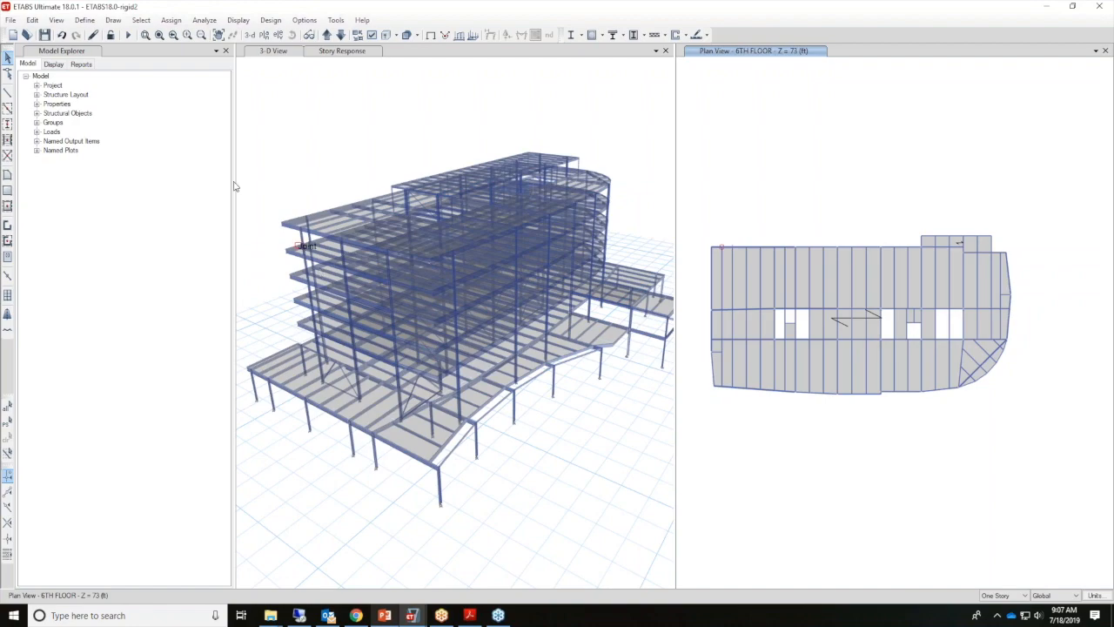
Open the response spectrum function definitions and choose ASCE7-16 as the function type to add.
click(86, 20)
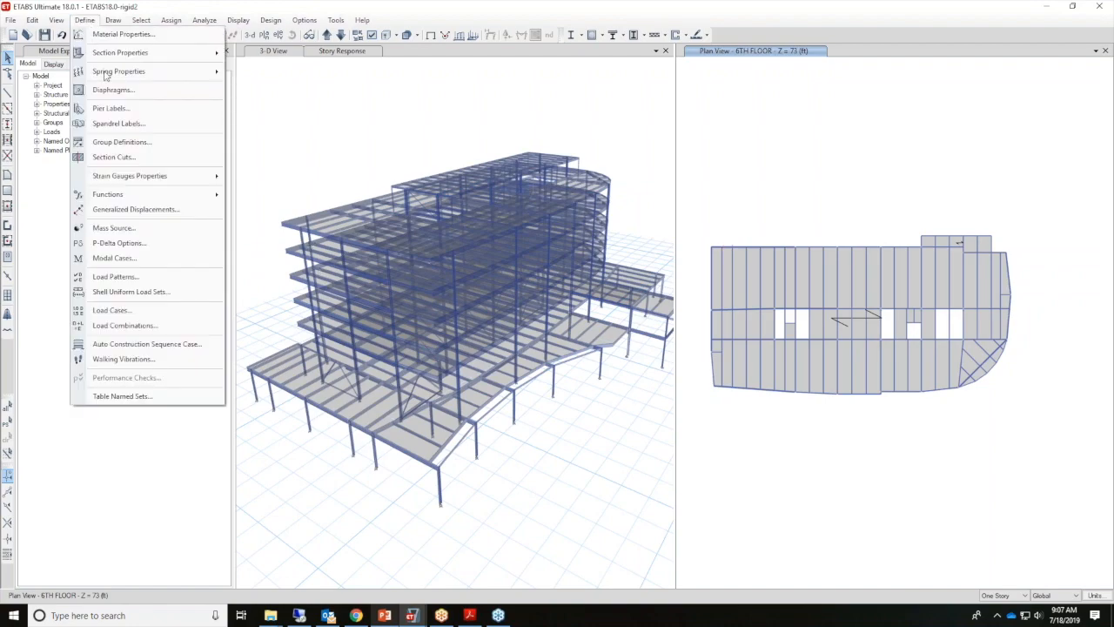
mouse_move(126, 200)
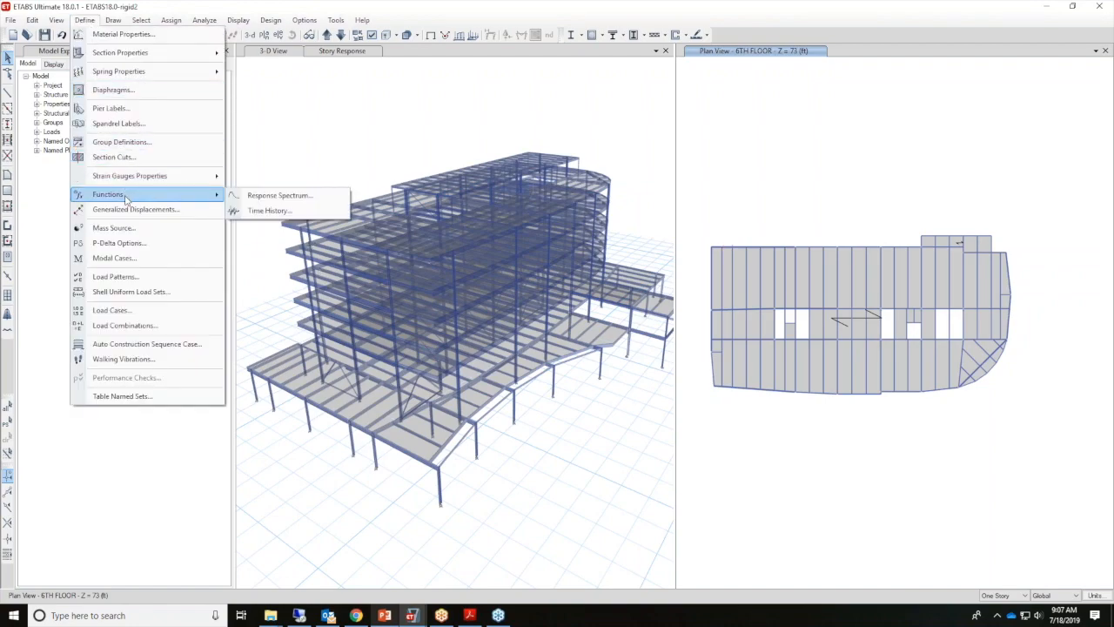
click(247, 196)
click(635, 263)
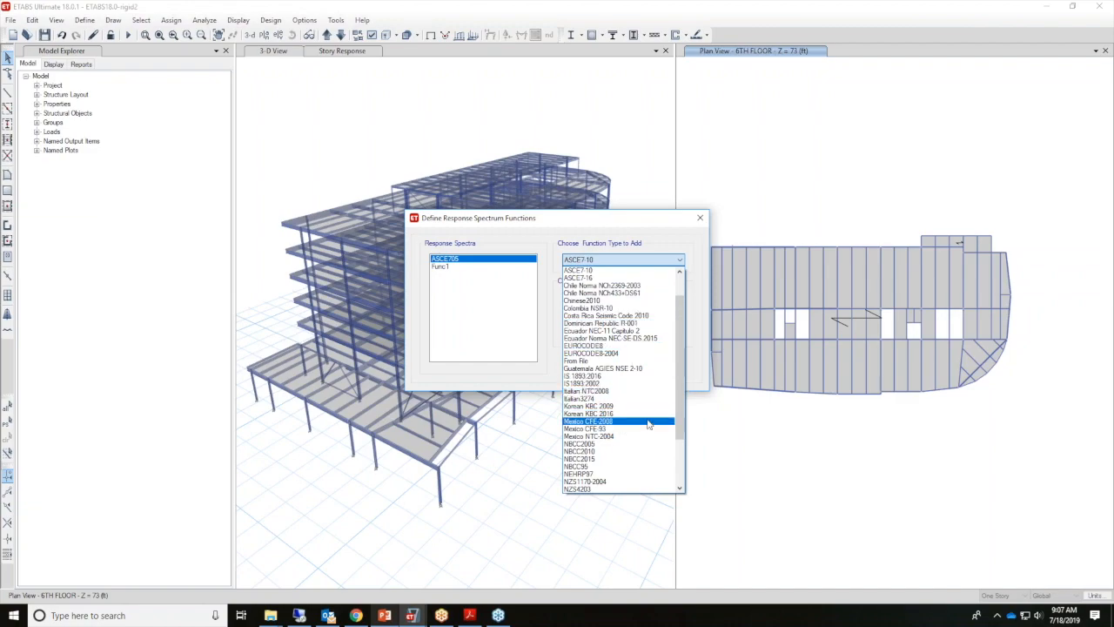
drag(680, 431, 681, 383)
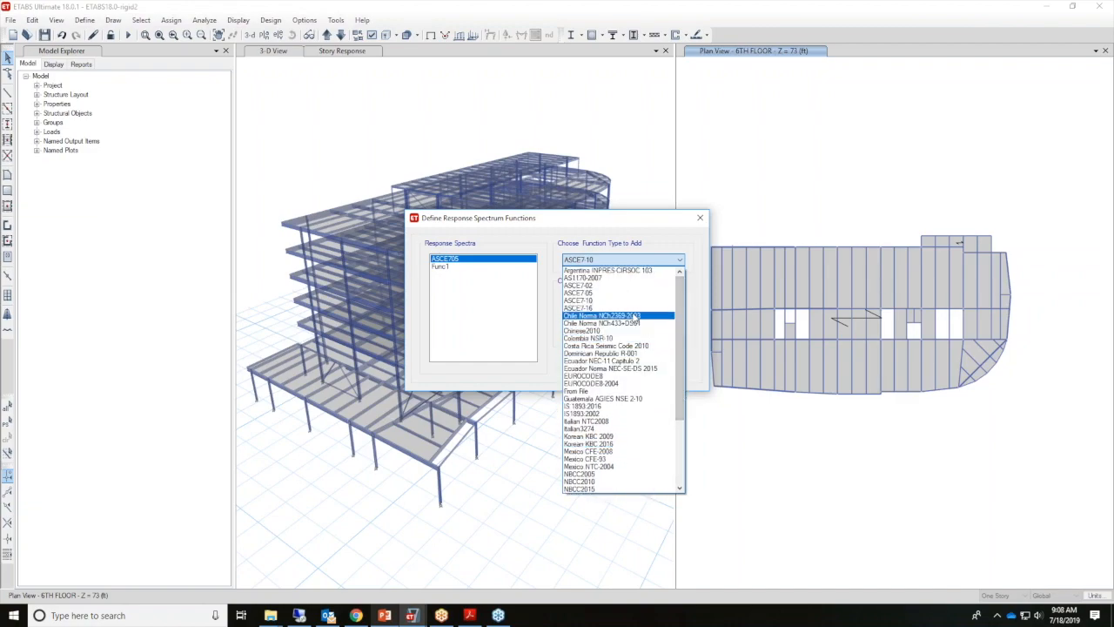
click(609, 308)
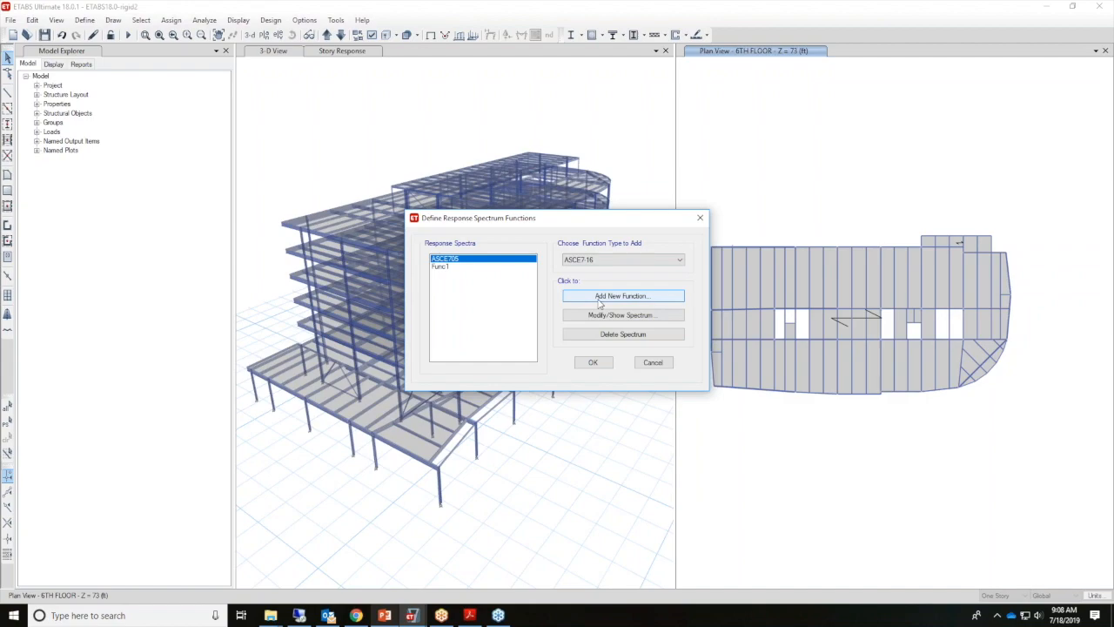
Start a new ASCE 7-16 response spectrum function named ASCE 716 with site class C.
click(599, 296)
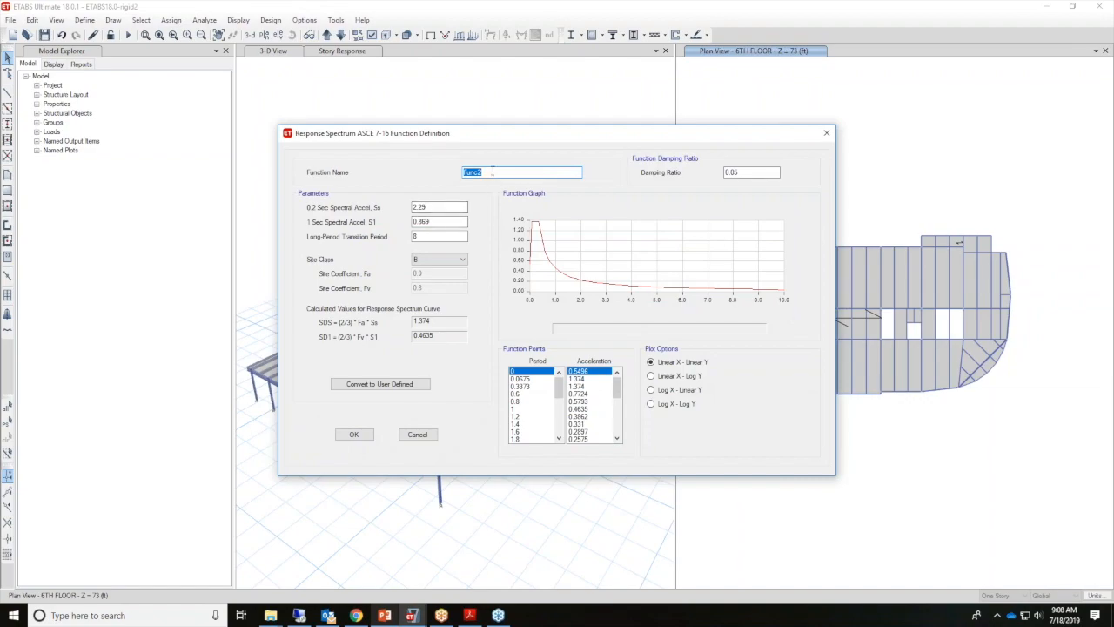
text(ASCE 716)
double_click(416, 238)
click(437, 261)
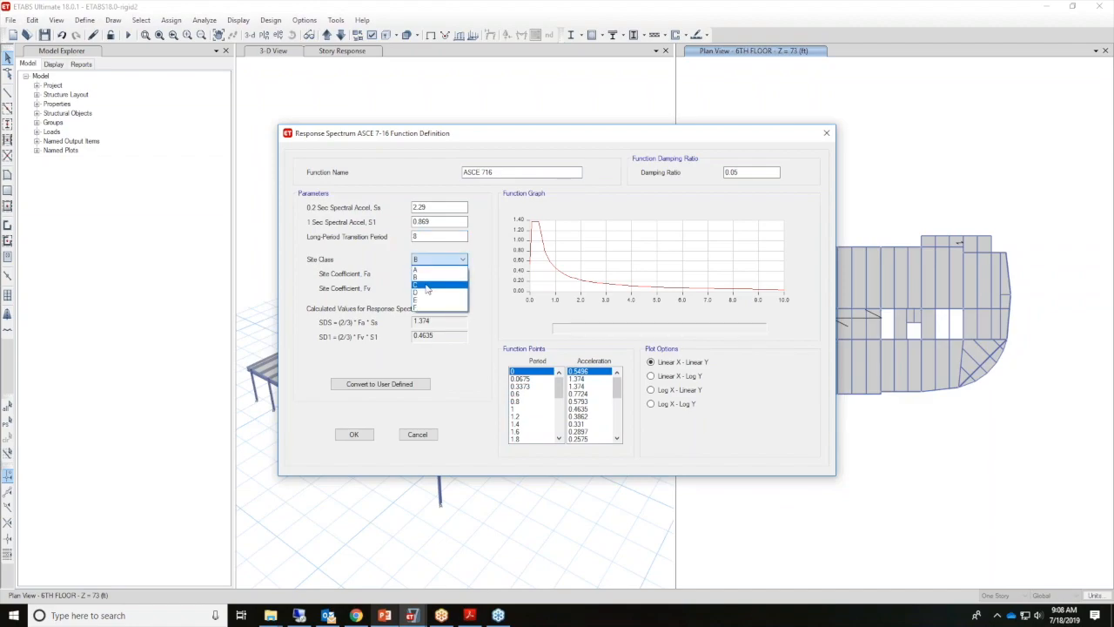
click(428, 286)
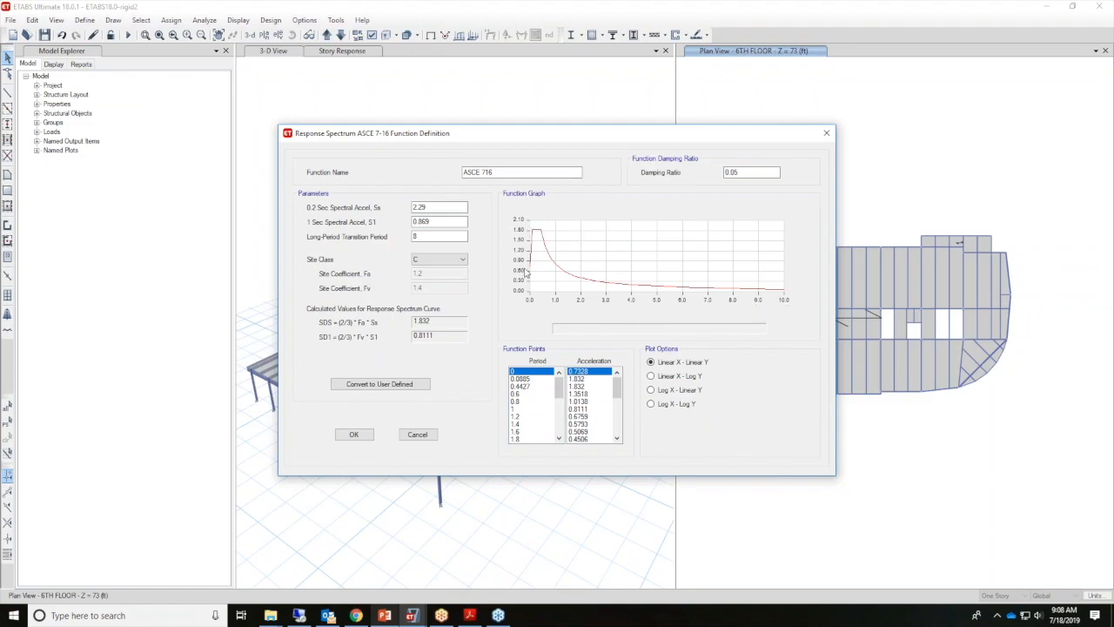
Try converting the ASCE 716 spectrum to a user-defined function and cancel its definition.
mouse_move(540, 248)
click(426, 207)
click(411, 388)
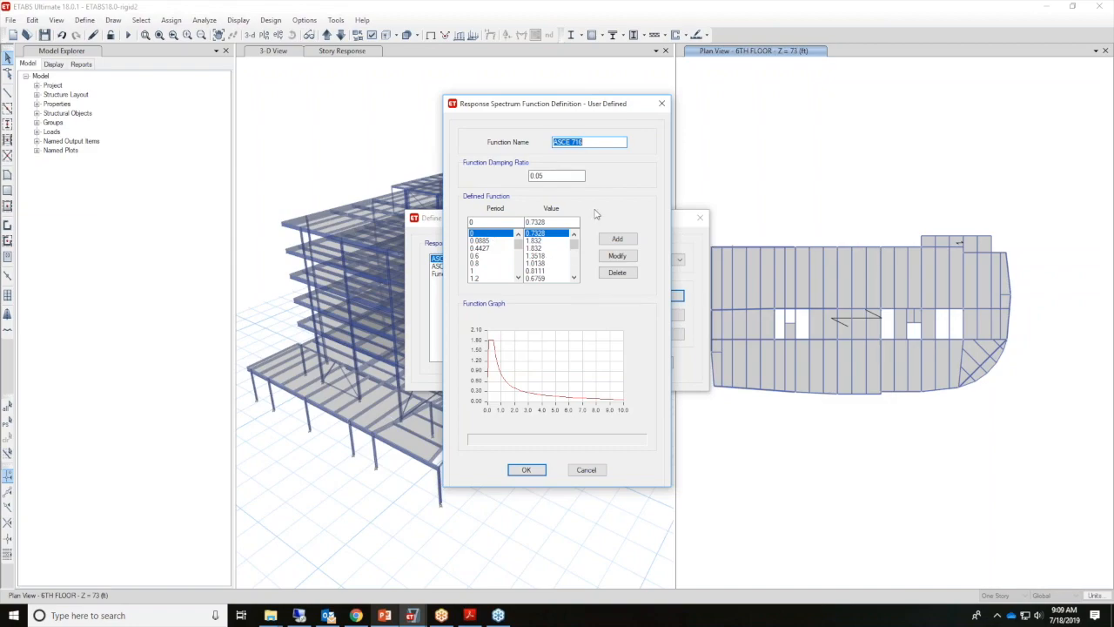
click(595, 474)
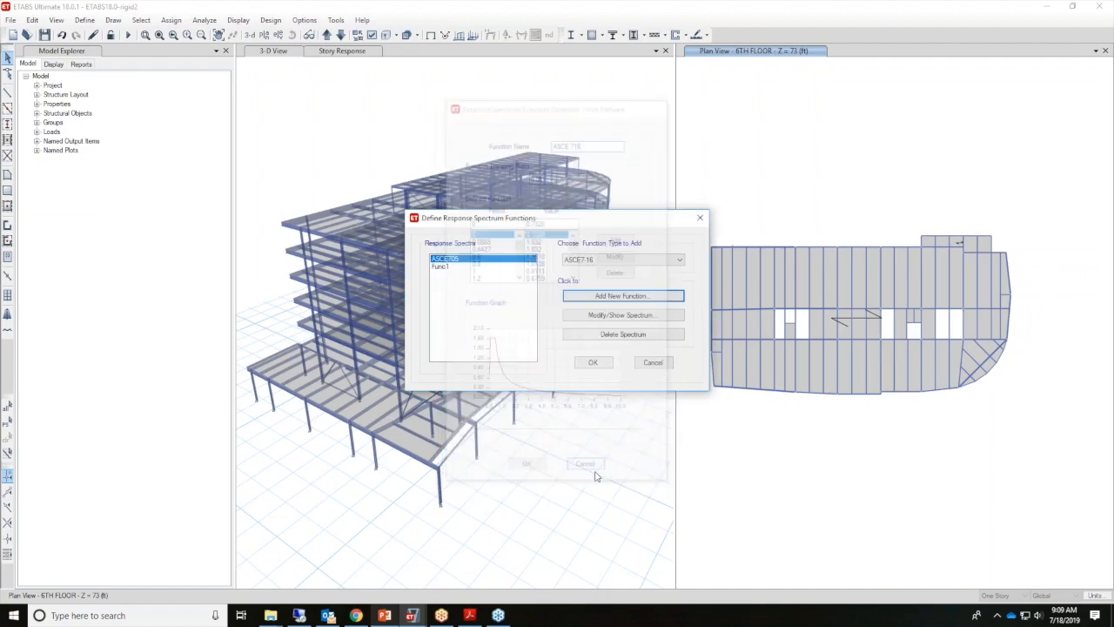
Add an ASCE 7-16 response spectrum function with the default parameters, rename it ASCE716, and accept the function definitions.
click(614, 297)
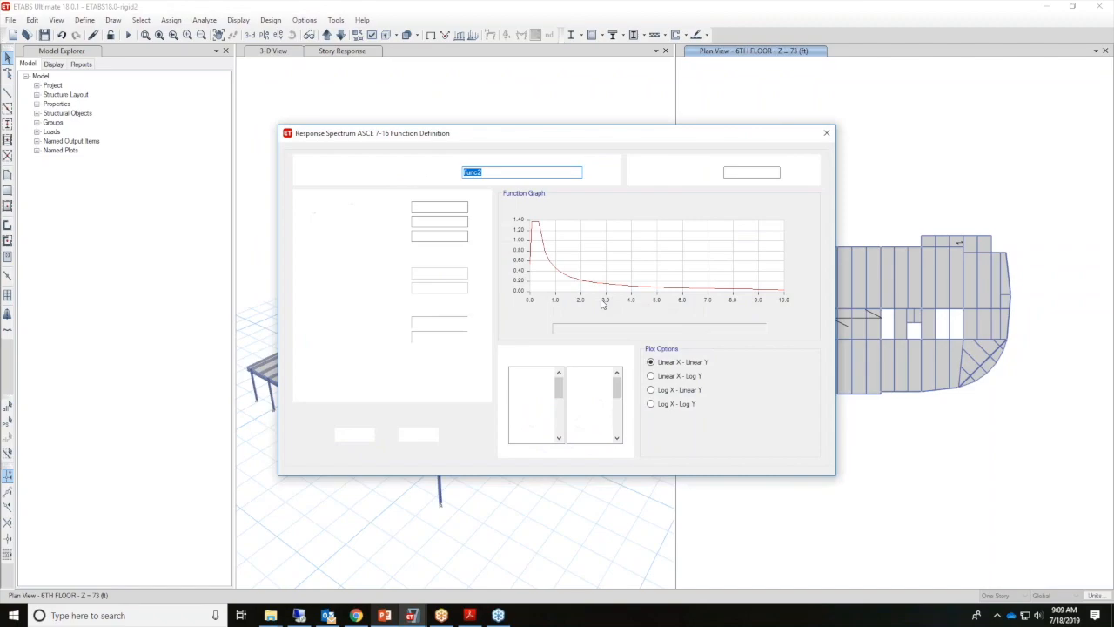
click(354, 435)
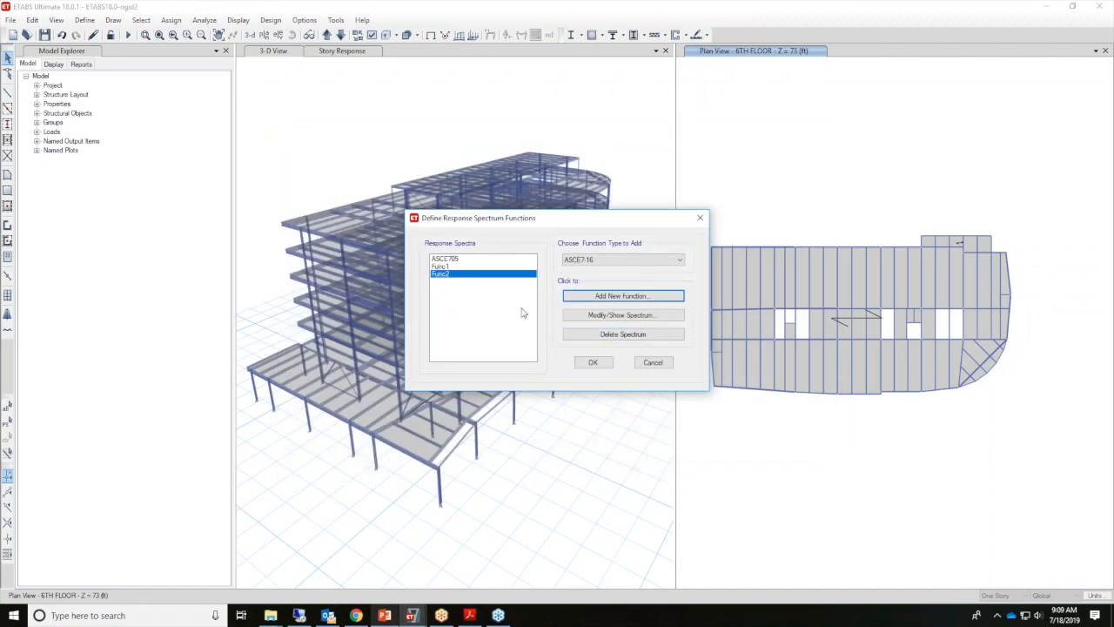
click(592, 324)
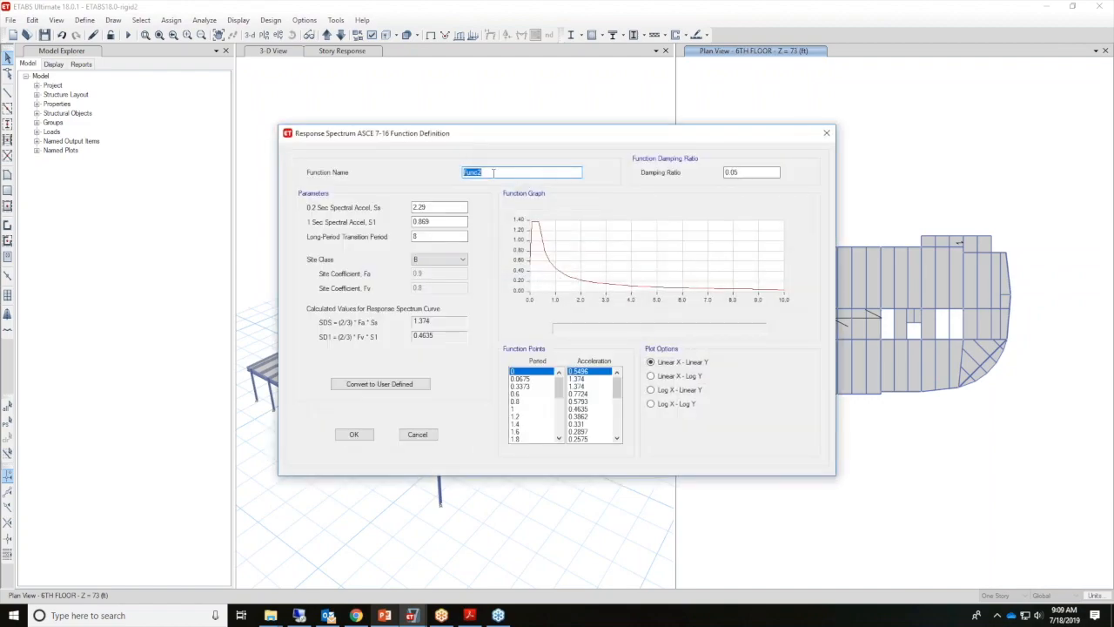
text(ASCE716)
click(352, 434)
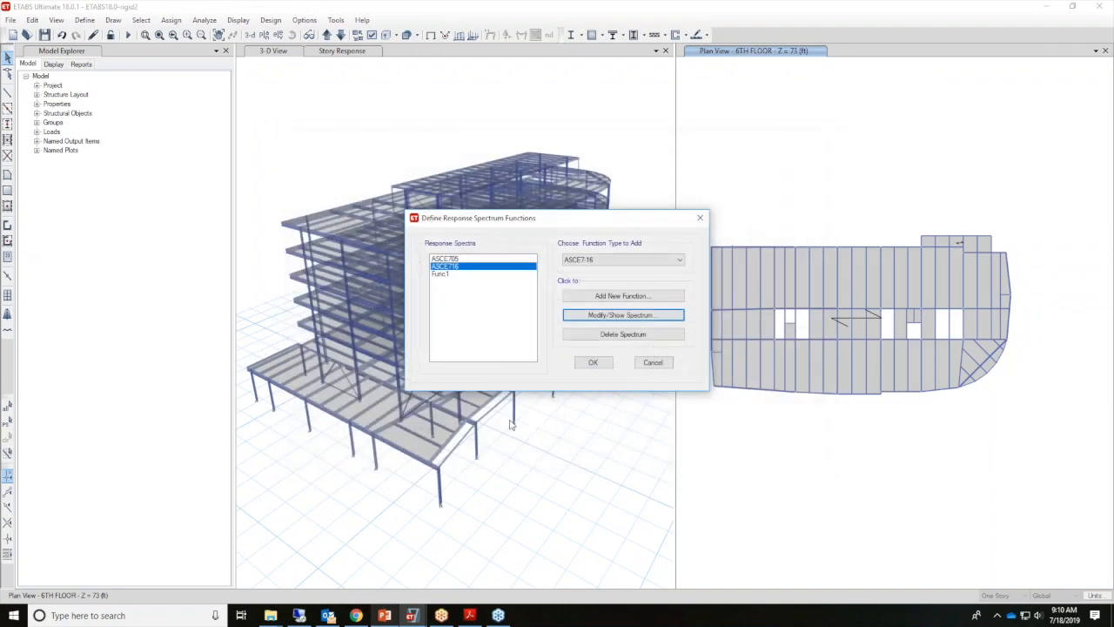
click(592, 363)
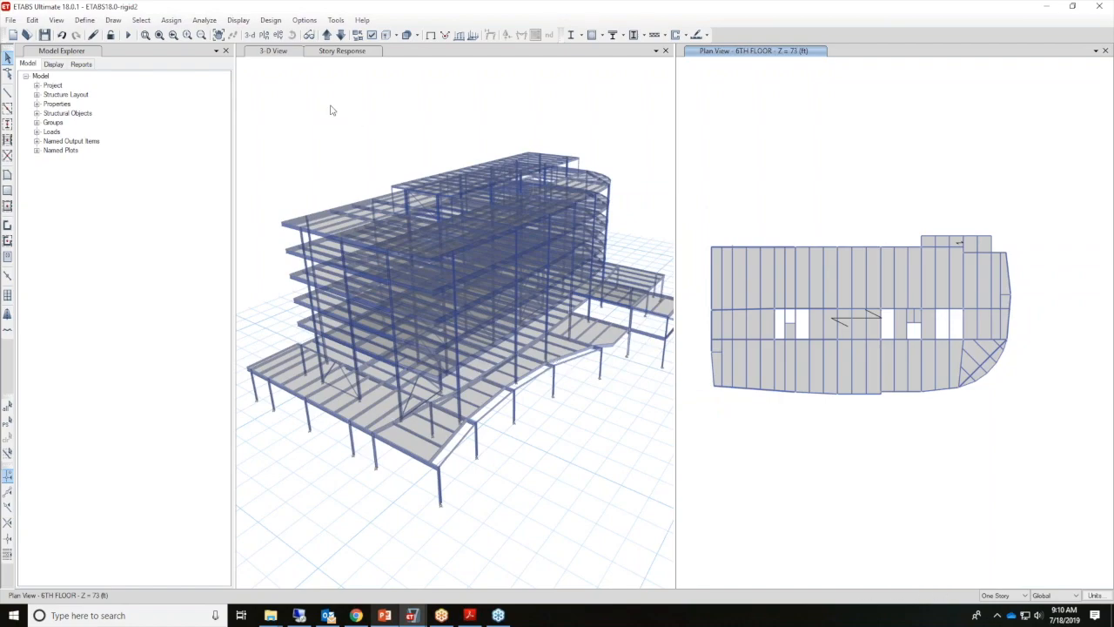
Open the LCase1 load case for editing and select Response Spectrum as its load case type.
click(85, 20)
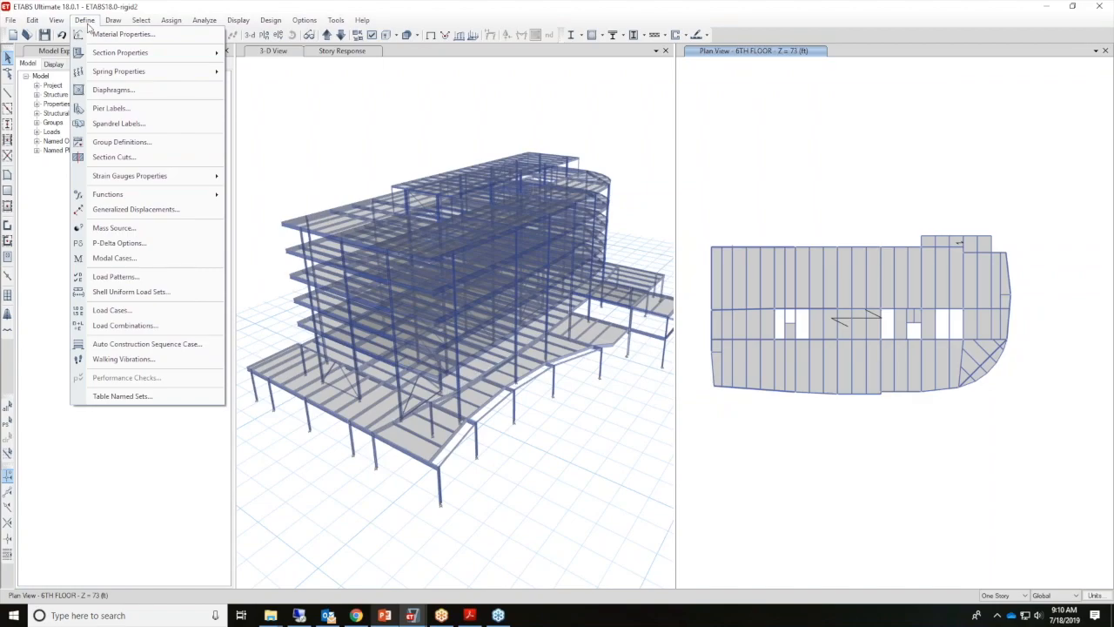
click(112, 311)
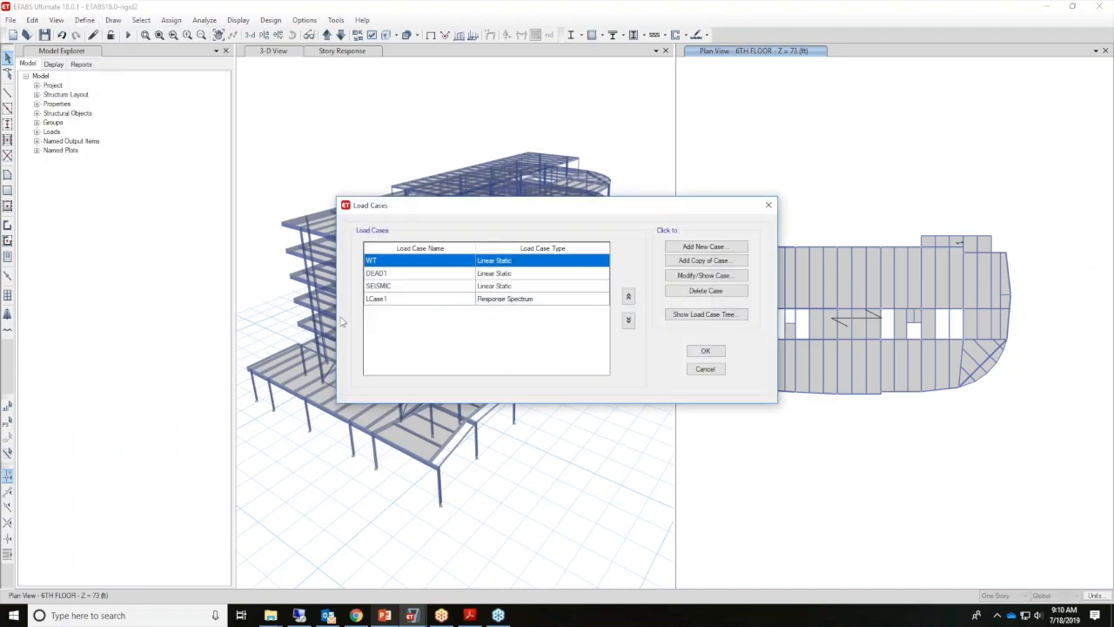
click(396, 301)
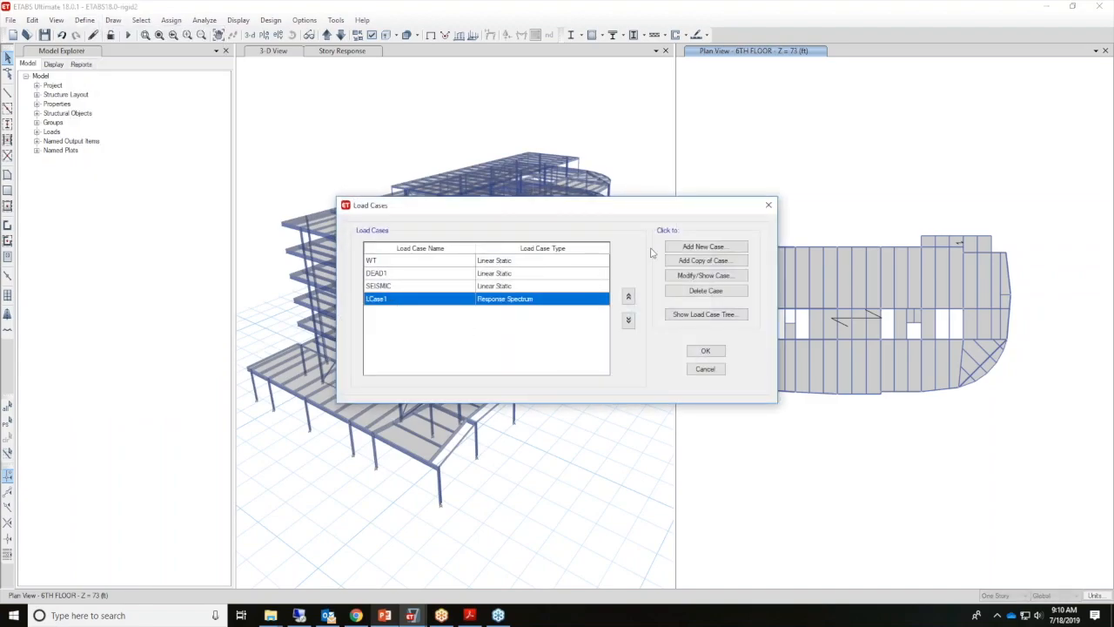
click(705, 275)
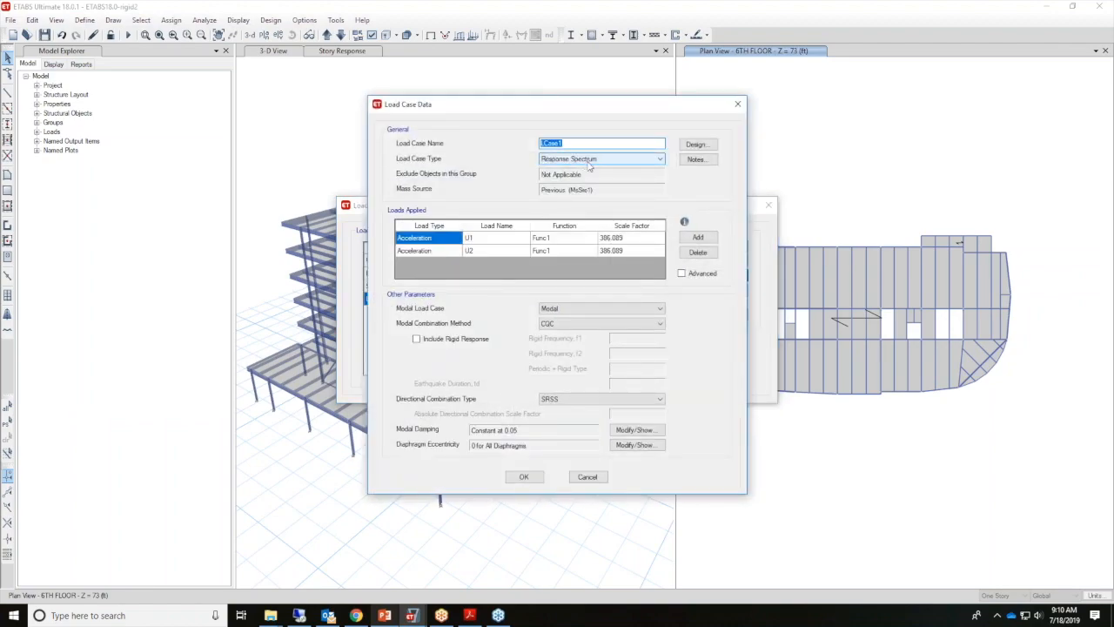
click(589, 159)
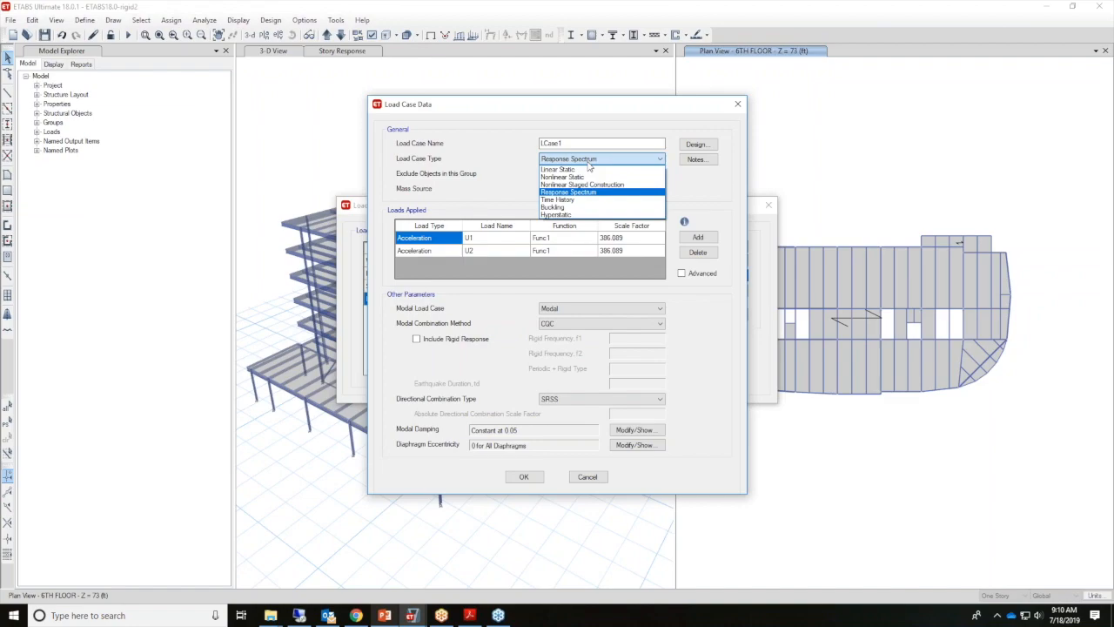
click(590, 192)
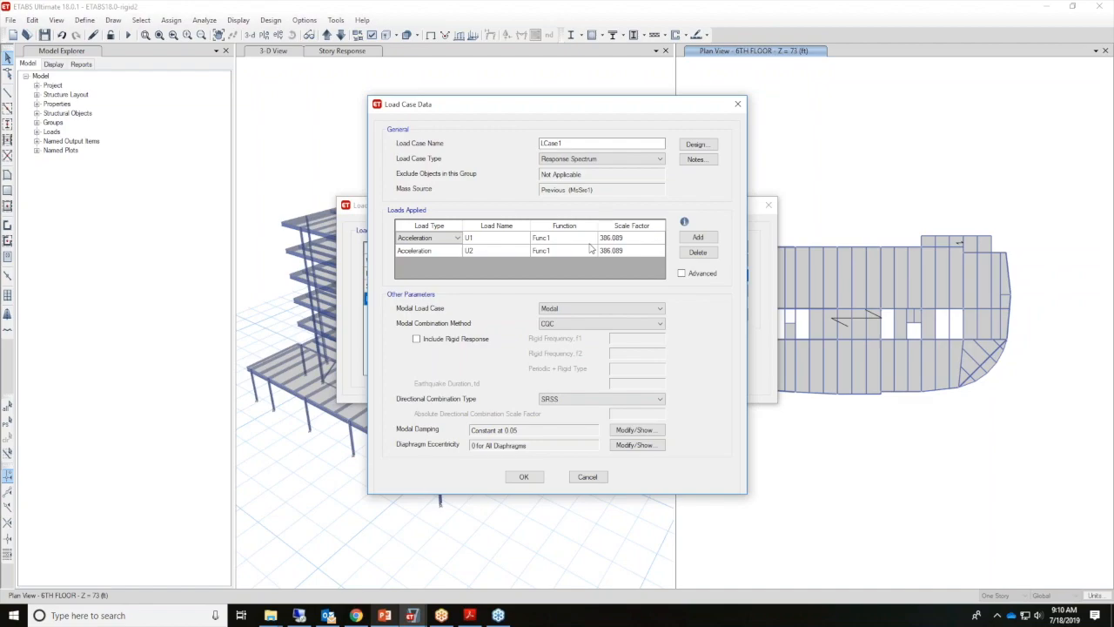
Set the scale factor of both the U1 and U2 acceleration loads in LCase1 to 386.4.
click(643, 241)
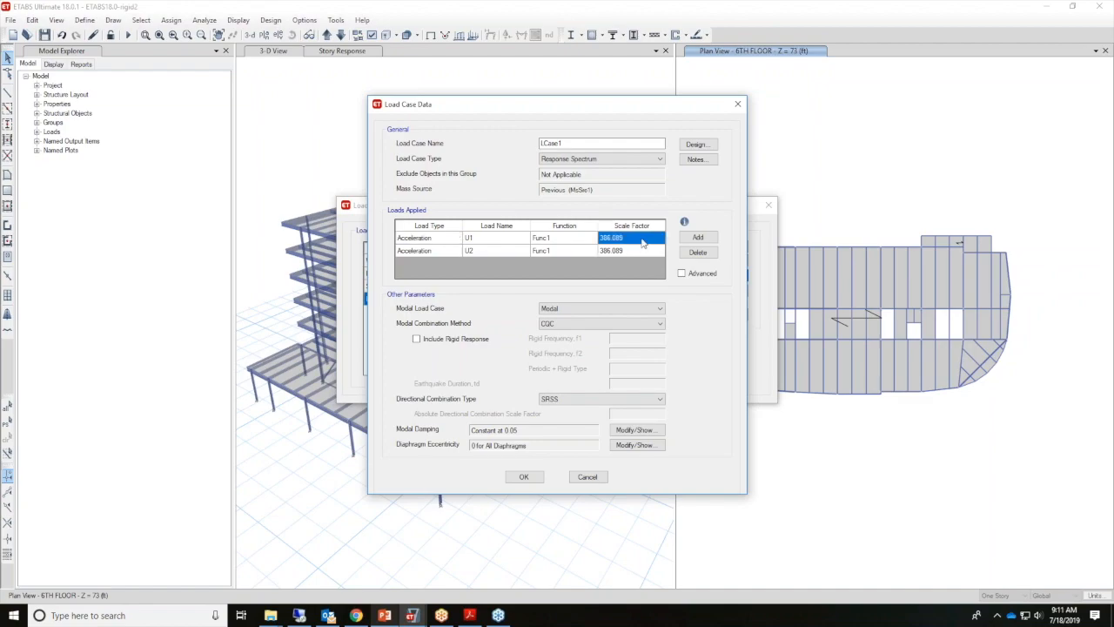
click(624, 239)
drag(624, 238, 612, 242)
text(4)
click(628, 250)
click(628, 250)
key(BackSpace)
key(BackSpace)
key(BackSpace)
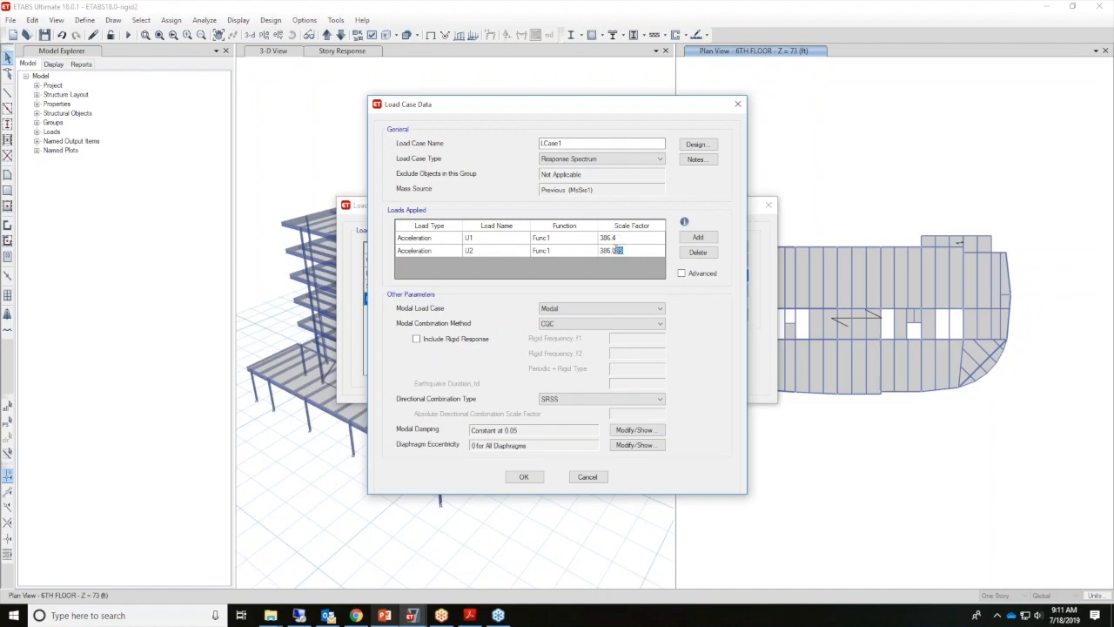
text(4)
Assign the ASCE716 function to both the U1 and U2 acceleration loads.
click(565, 240)
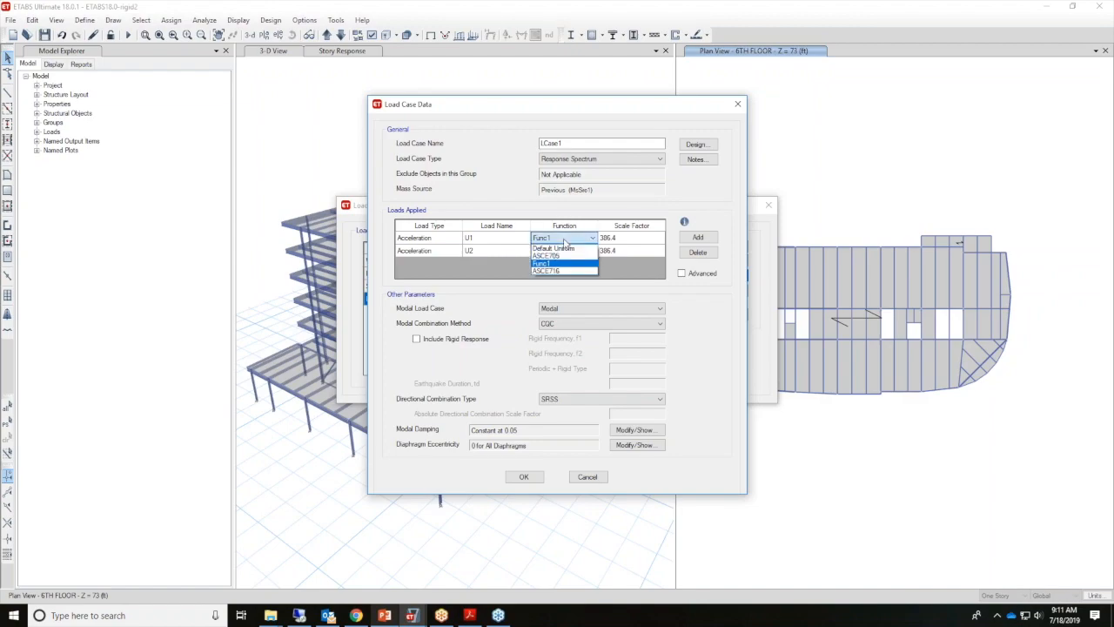
click(557, 270)
click(561, 251)
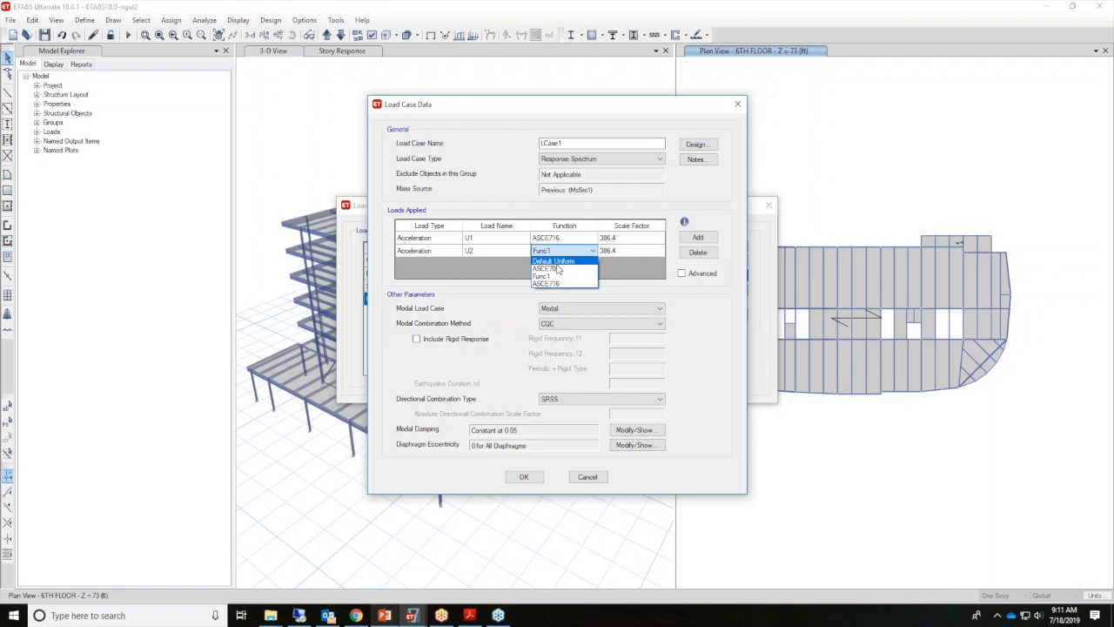
click(554, 284)
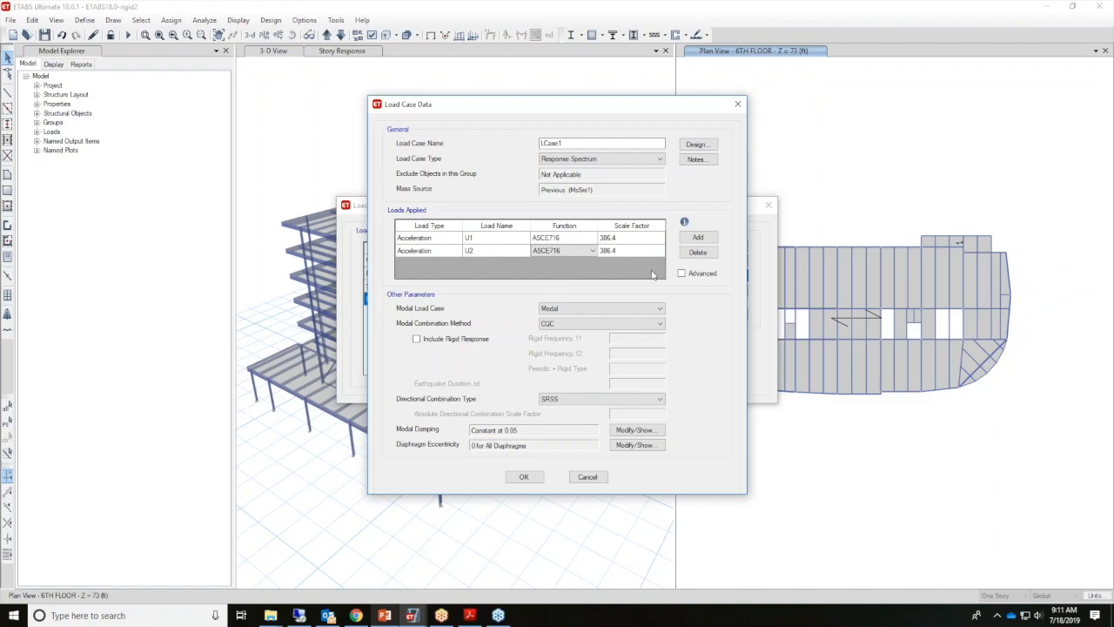
Show the advanced load options and select Modal as the modal load case with CQC as the modal combination method.
click(682, 273)
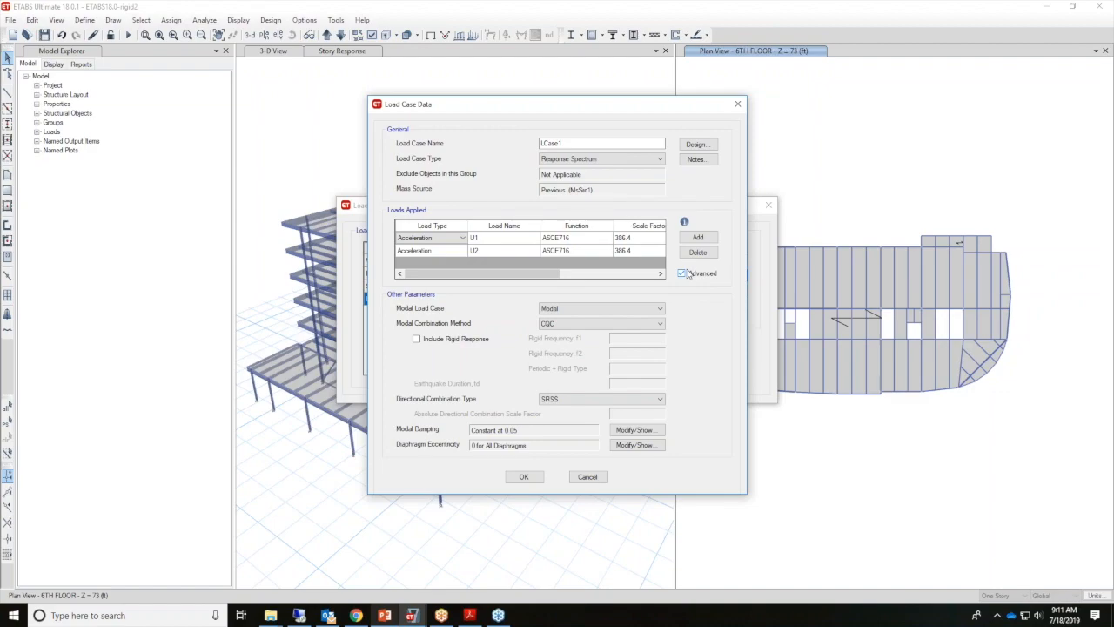
click(661, 309)
click(594, 321)
click(583, 309)
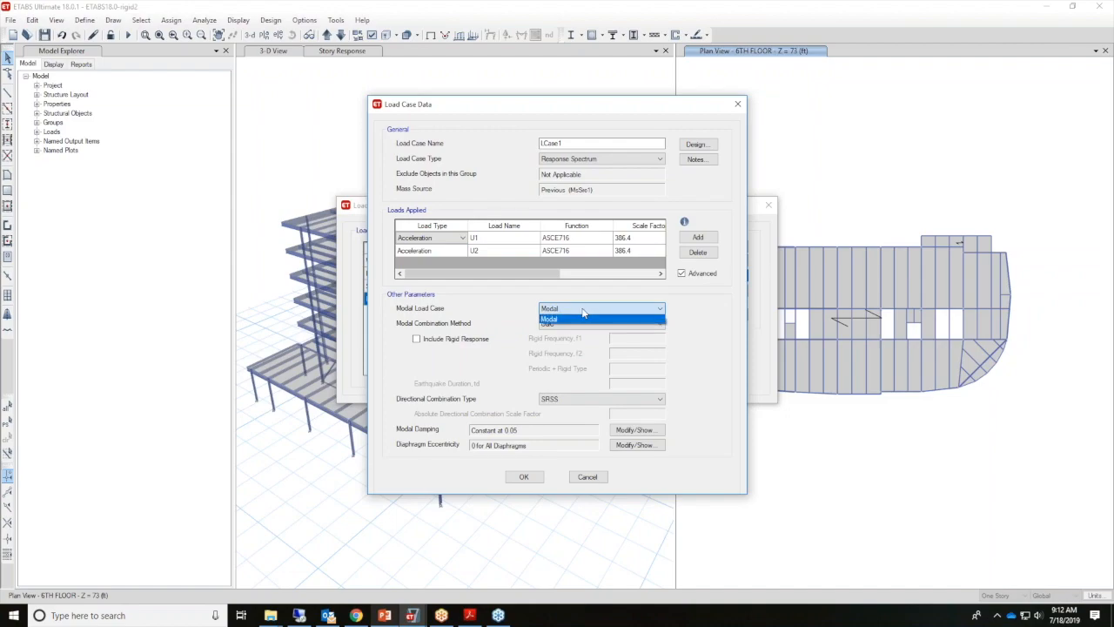
click(576, 321)
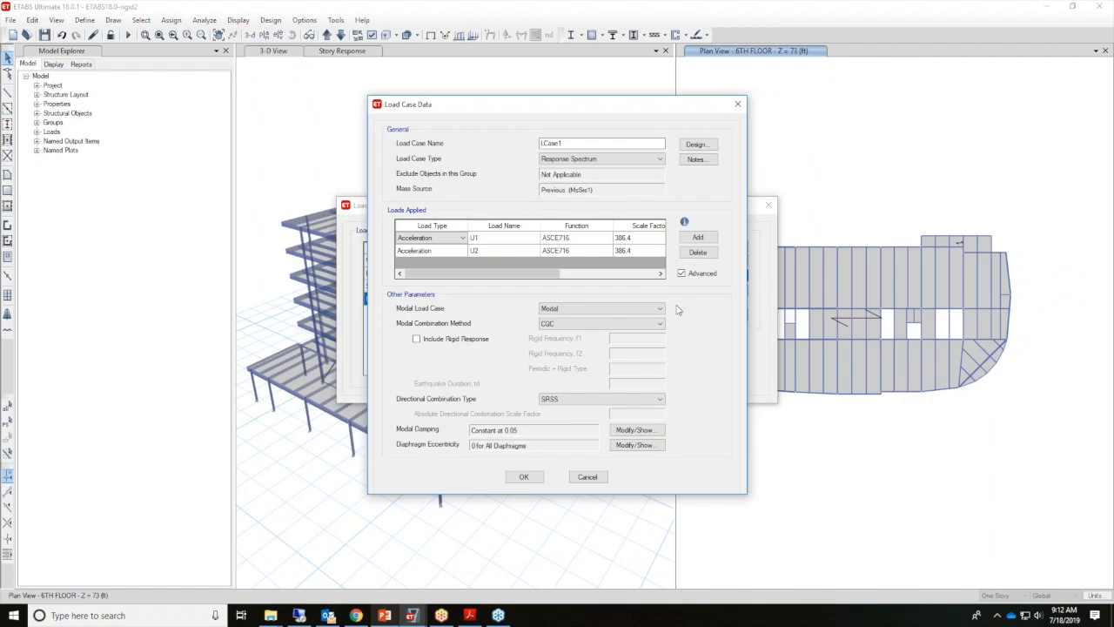
click(661, 324)
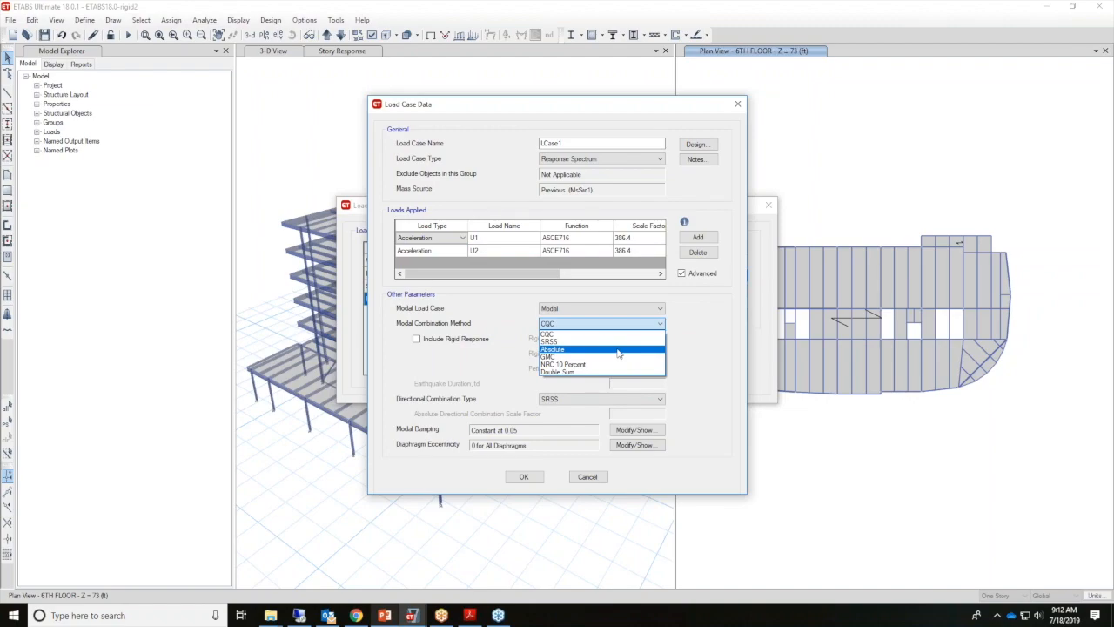
click(574, 336)
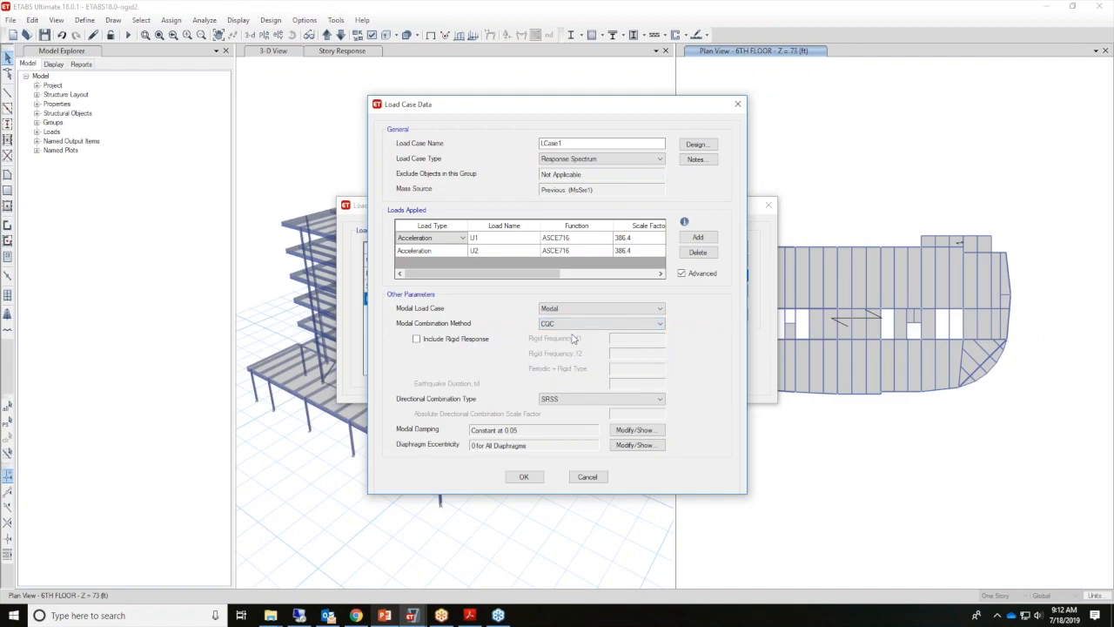
Try including the rigid response in the load case and turn it off again.
click(440, 342)
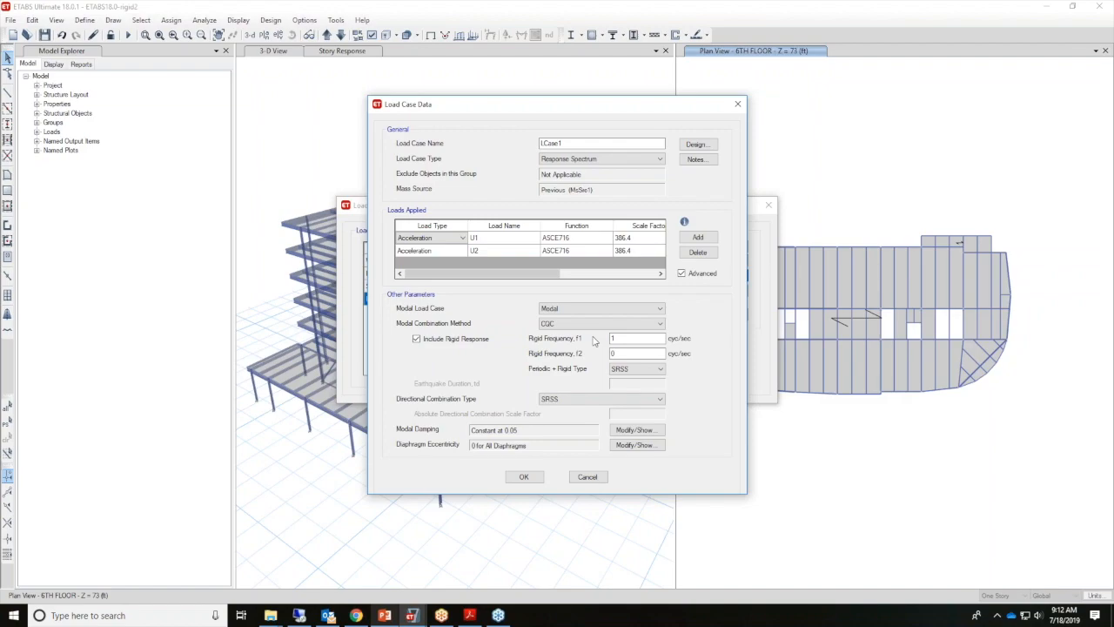
click(454, 341)
click(454, 344)
click(453, 345)
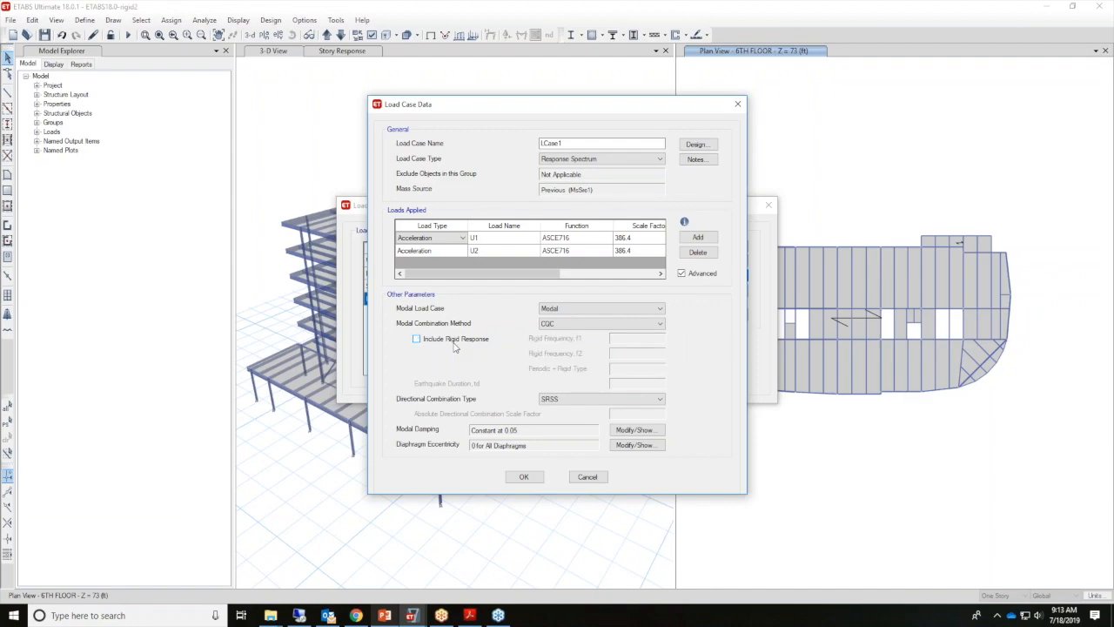
Select SRSS as the directional combination type and open the load case's modal damping settings.
click(554, 400)
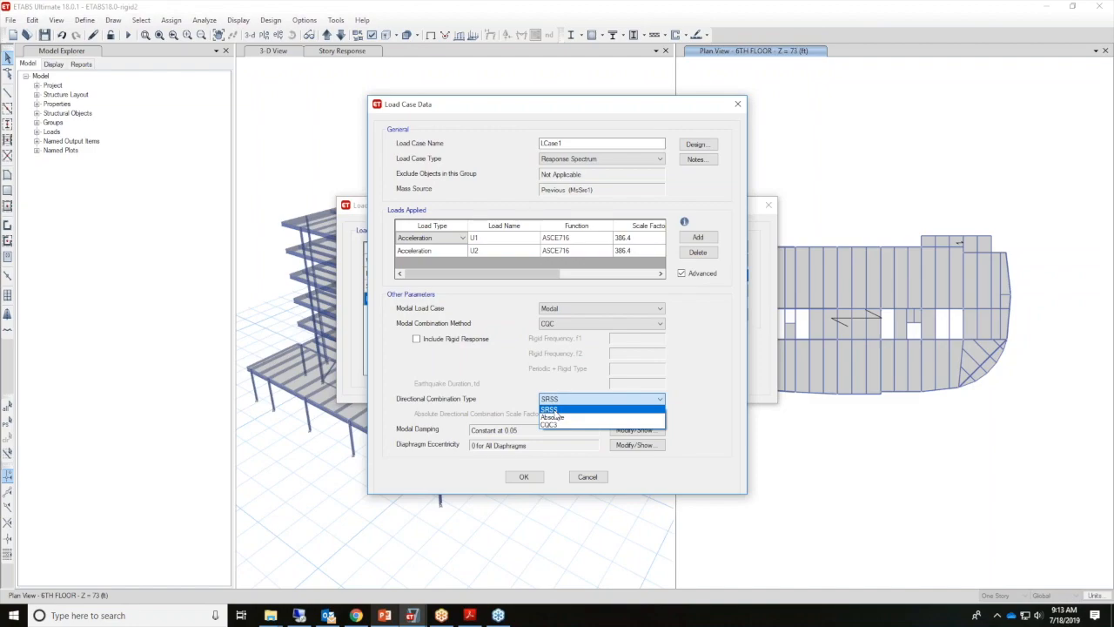
click(552, 411)
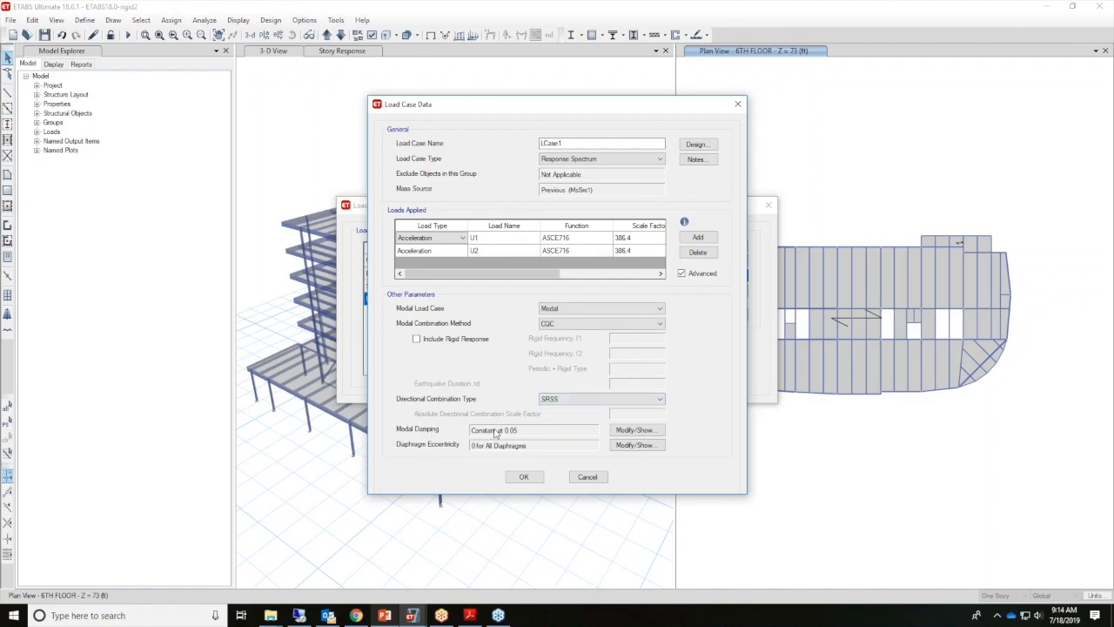
click(621, 432)
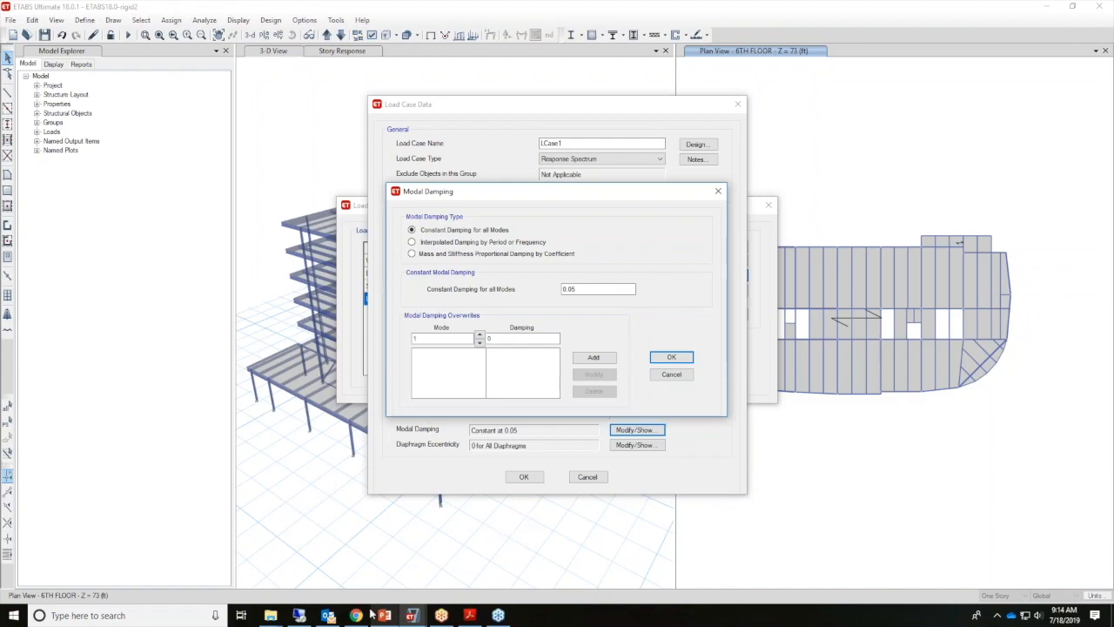
Switch to the Analysis Reference PDF in Acrobat Reader, read its Modal Damping section, and return to ETABS.
click(473, 617)
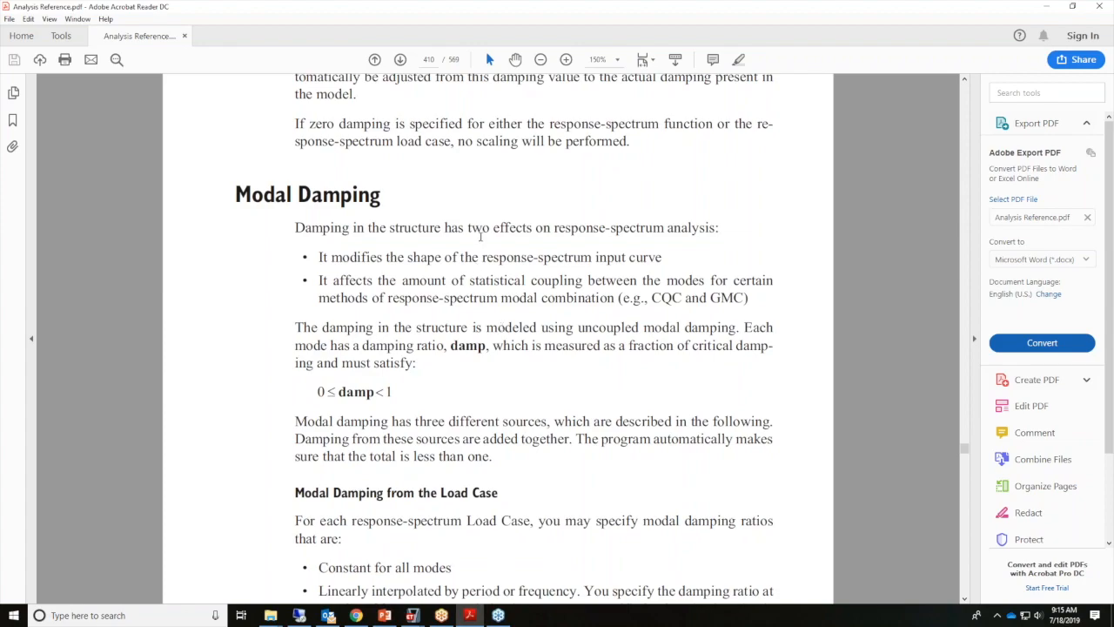
drag(331, 257, 661, 259)
click(681, 261)
scroll(664, 326, down, 3)
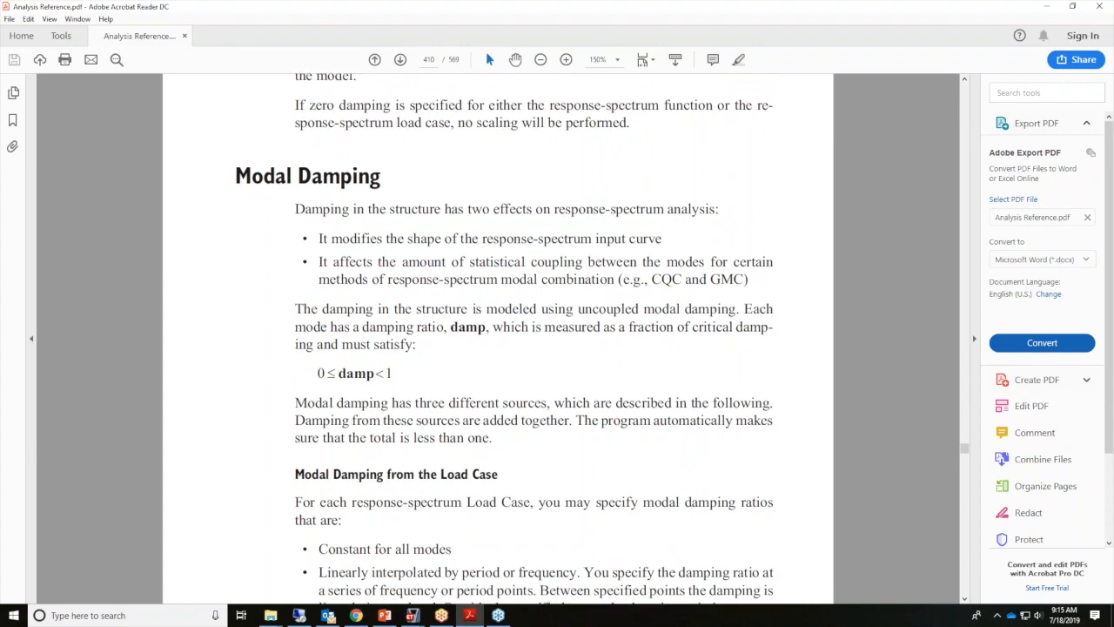
scroll(662, 146, down, 3)
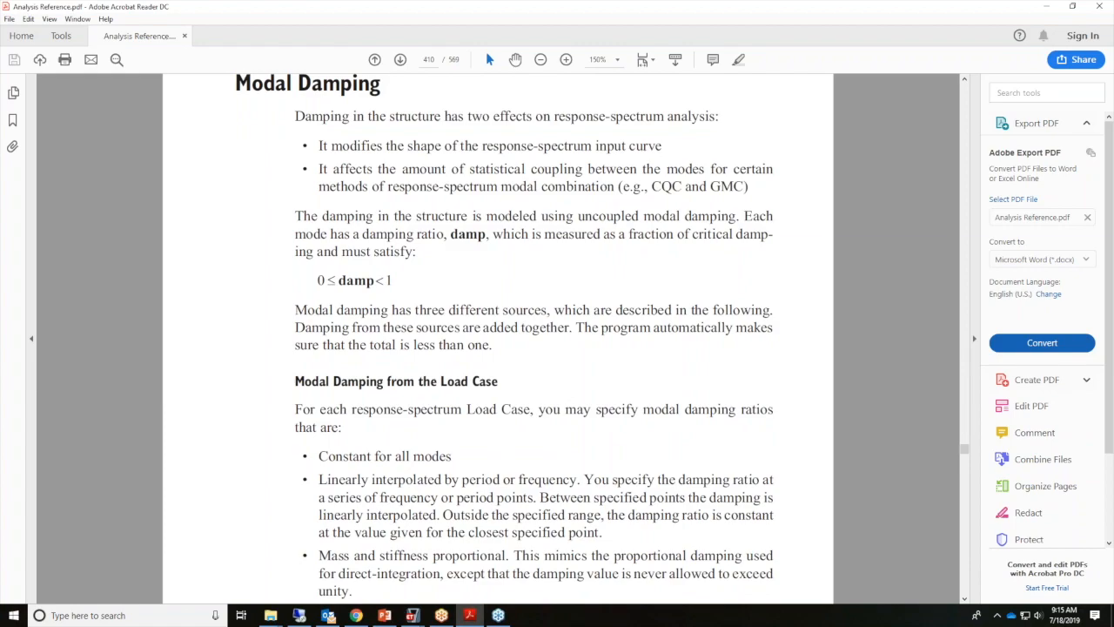
scroll(586, 425, down, 10)
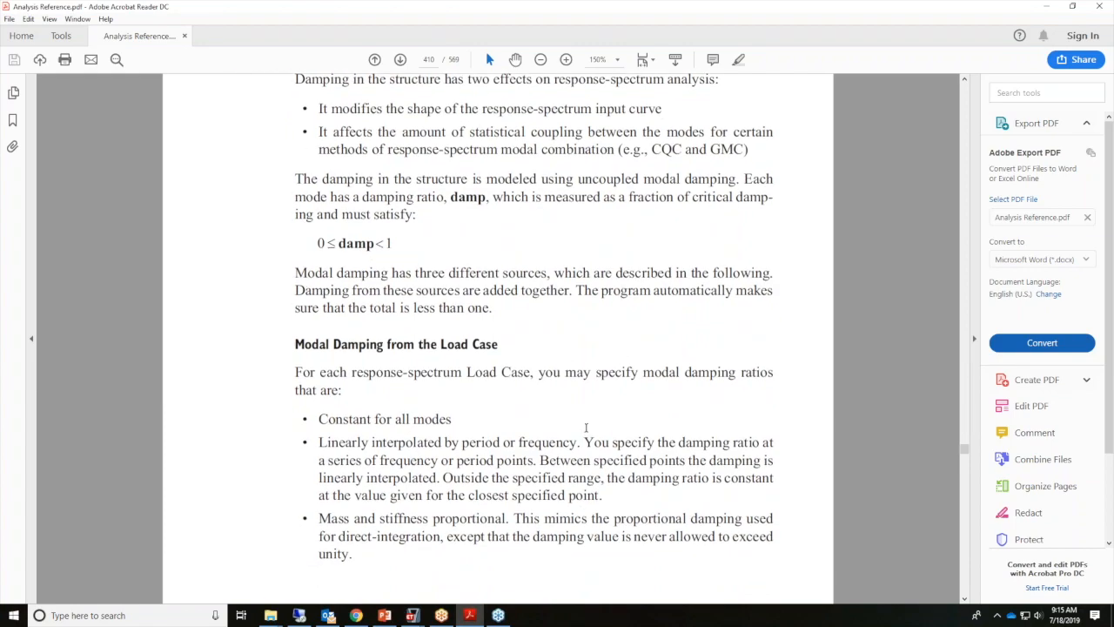
scroll(586, 425, down, 3)
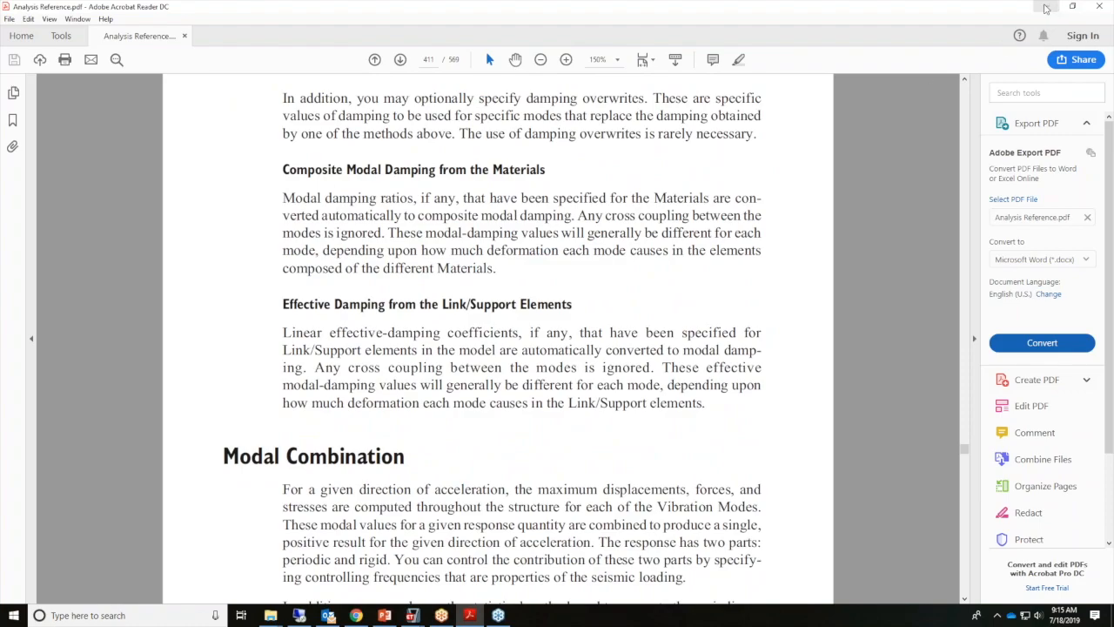
click(1046, 8)
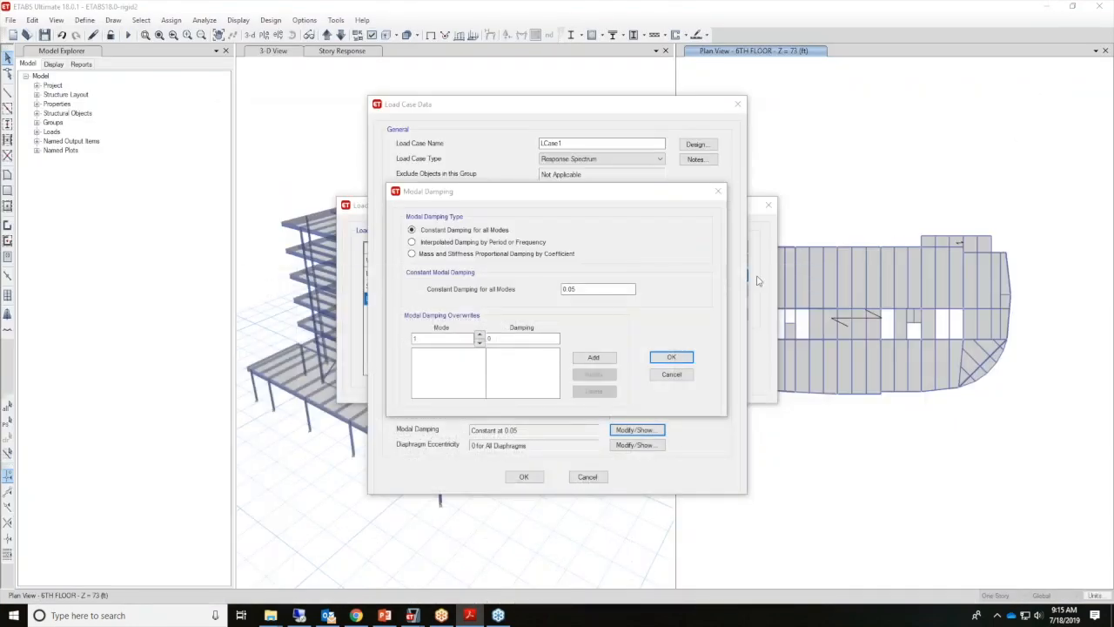
Accept the constant modal damping of 0.05, recheck the LCase1 settings, and accept the load case definitions.
click(668, 360)
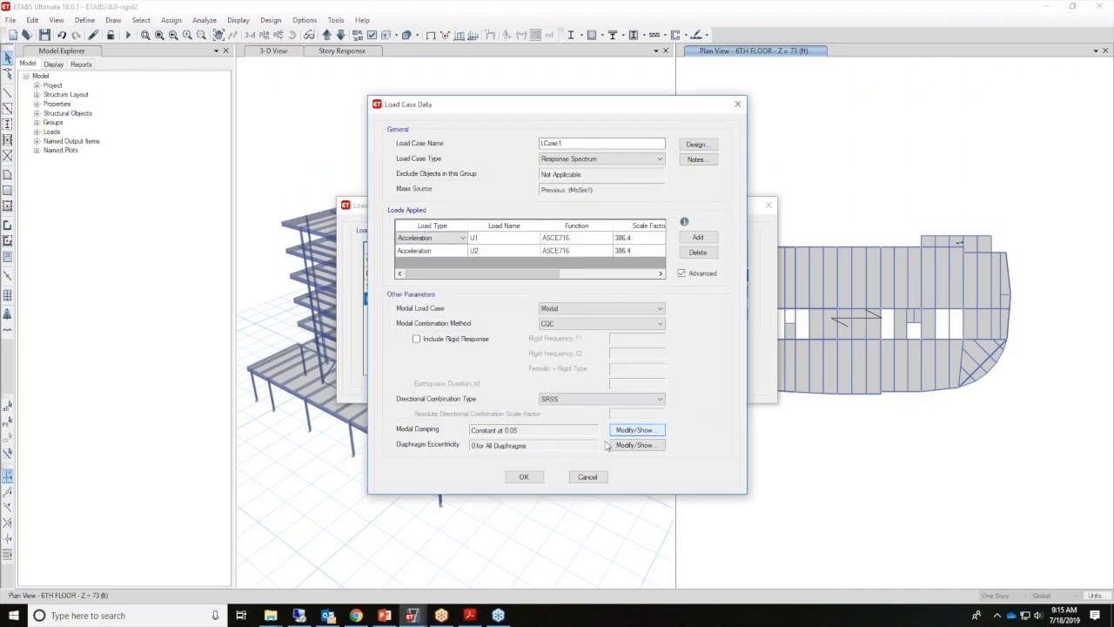
click(526, 477)
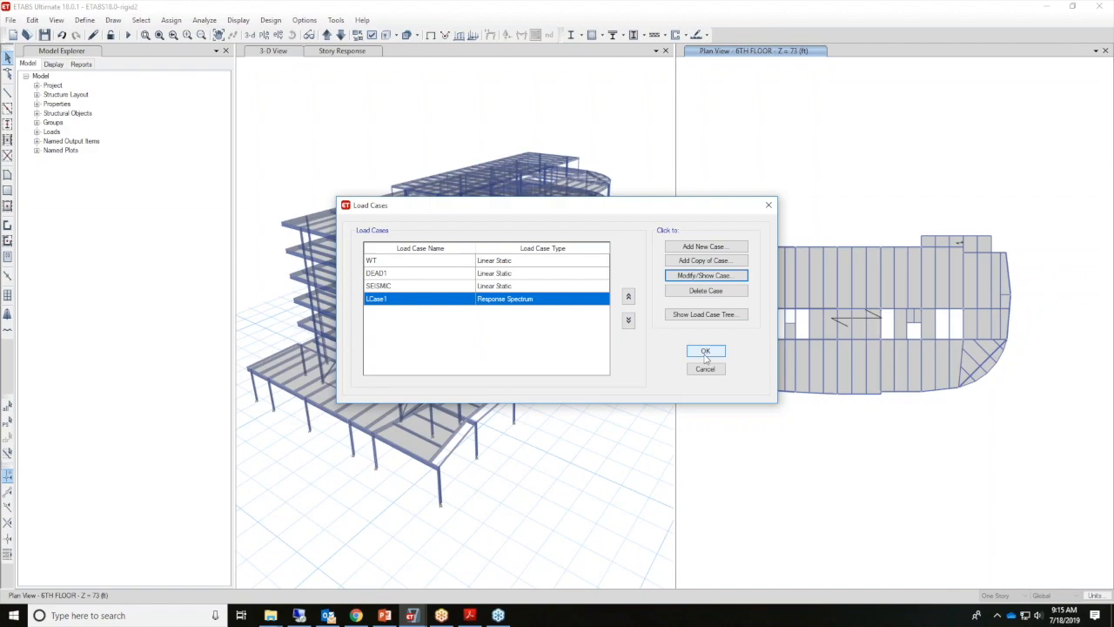
click(696, 275)
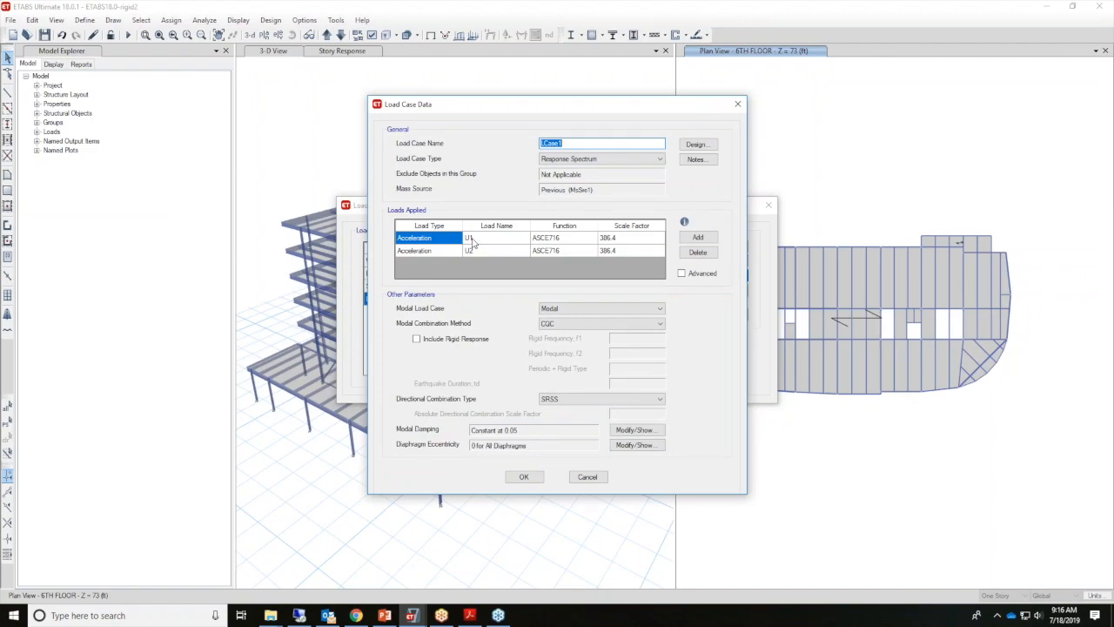
click(521, 480)
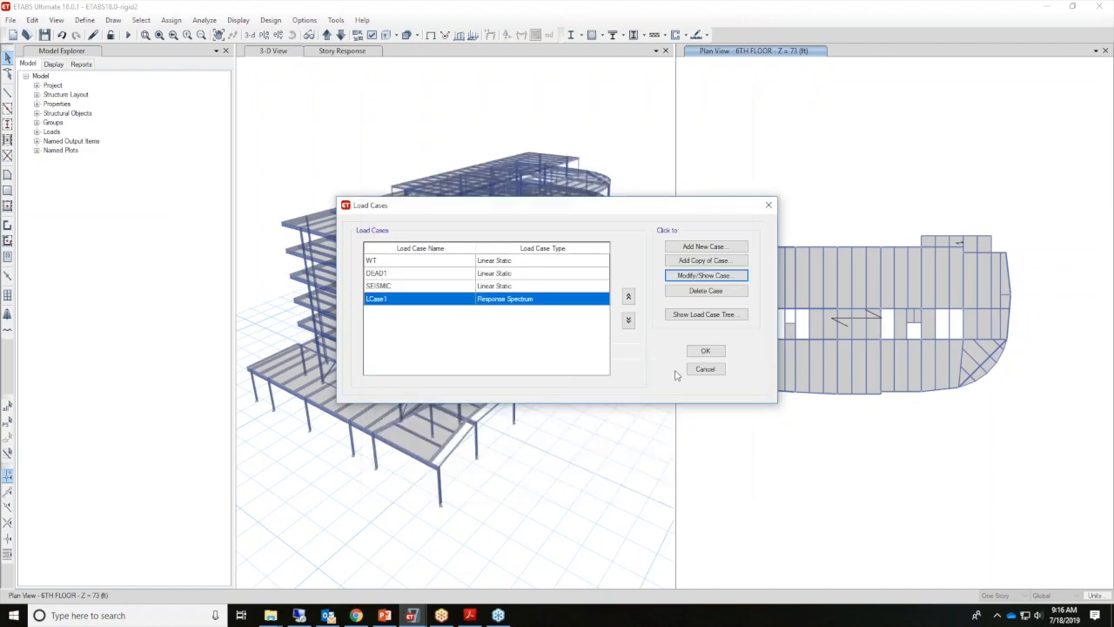
click(703, 352)
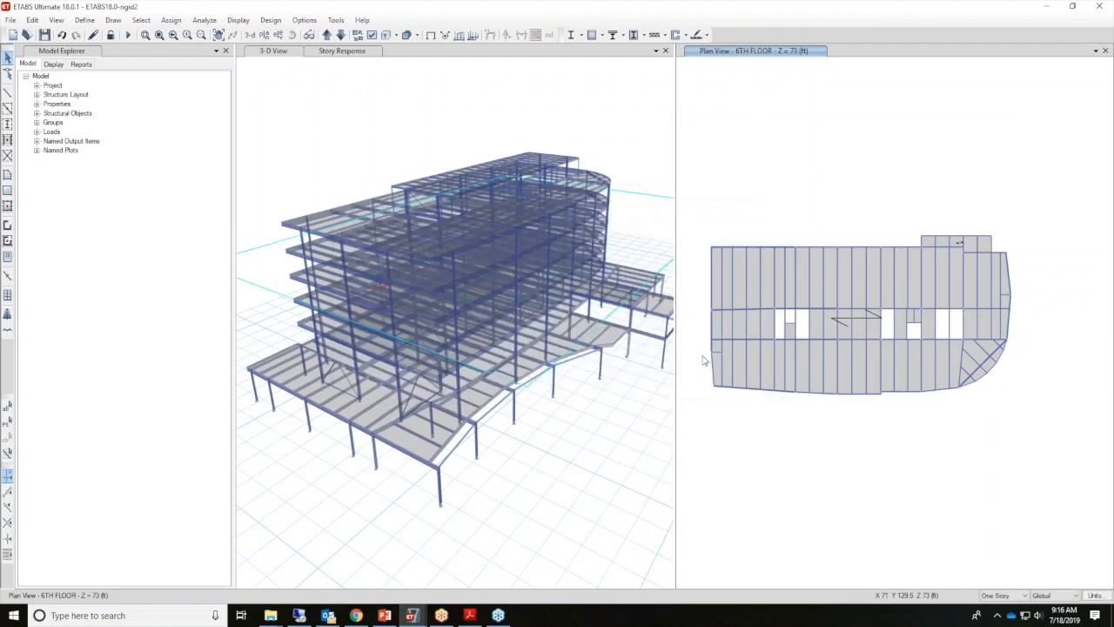
Review the load cases set to run and run the analysis for Modal and LCase1.
click(204, 20)
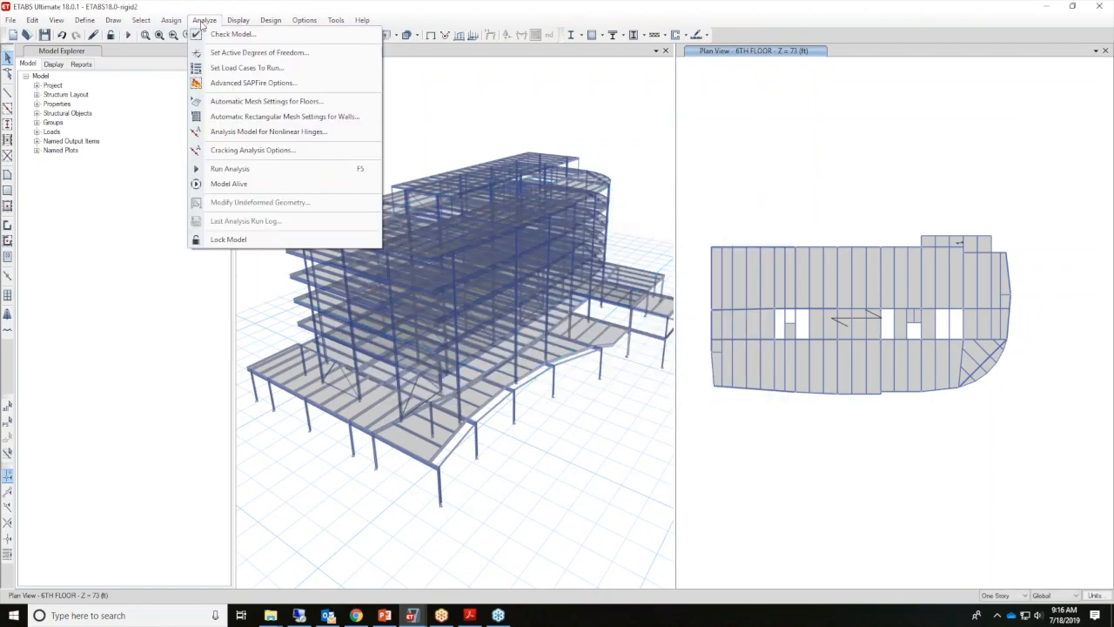
click(247, 67)
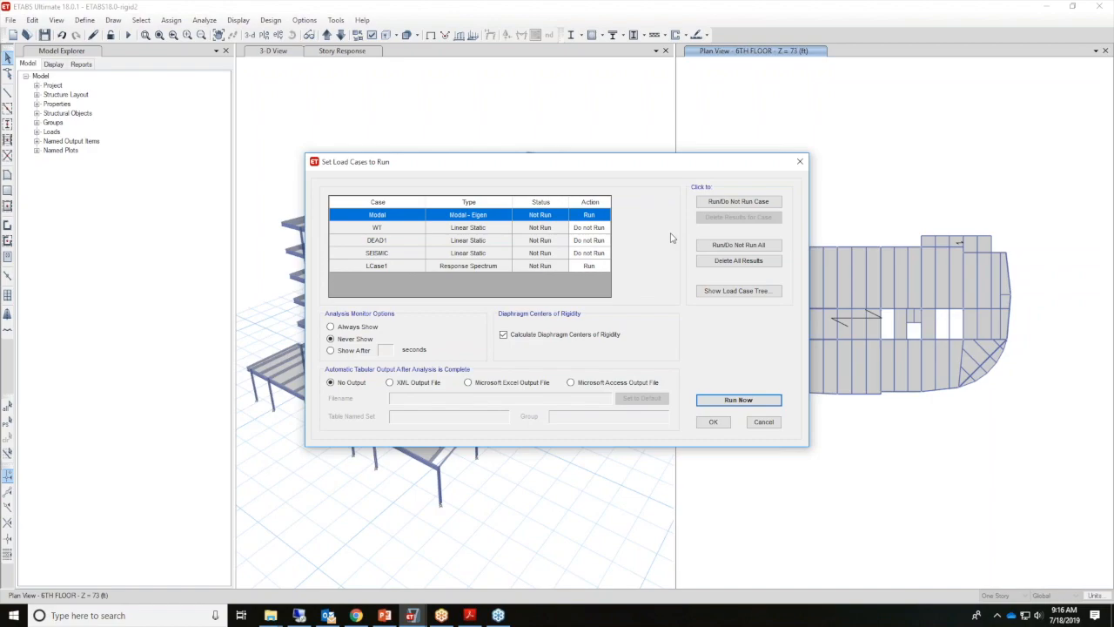
click(733, 401)
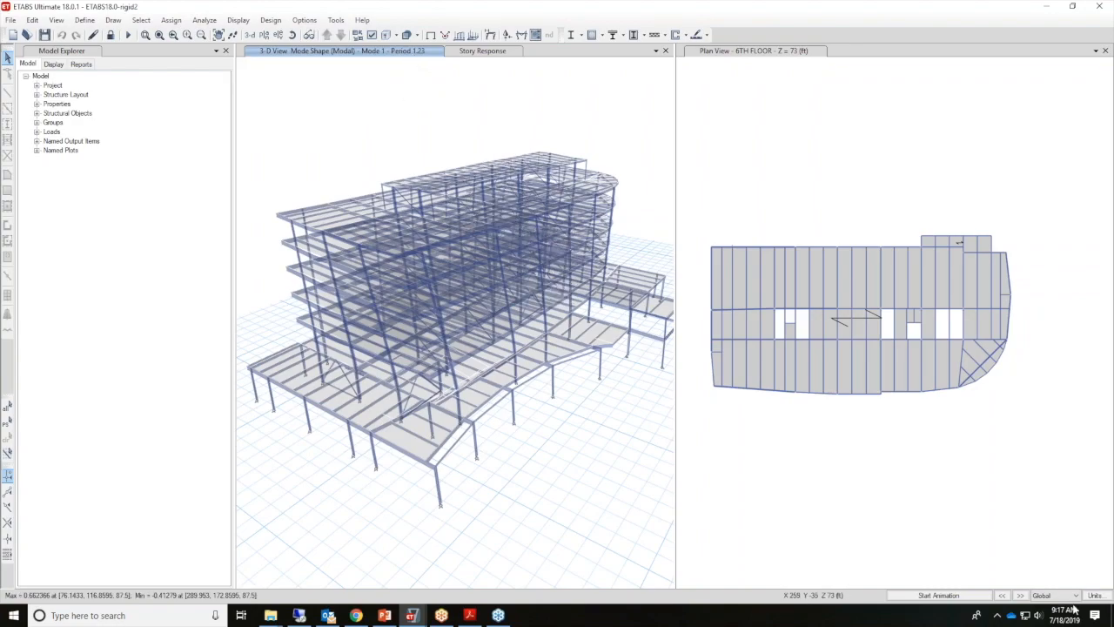
Step through the modal results from mode 1 to mode 4 and animate the mode 4 shape.
click(1020, 596)
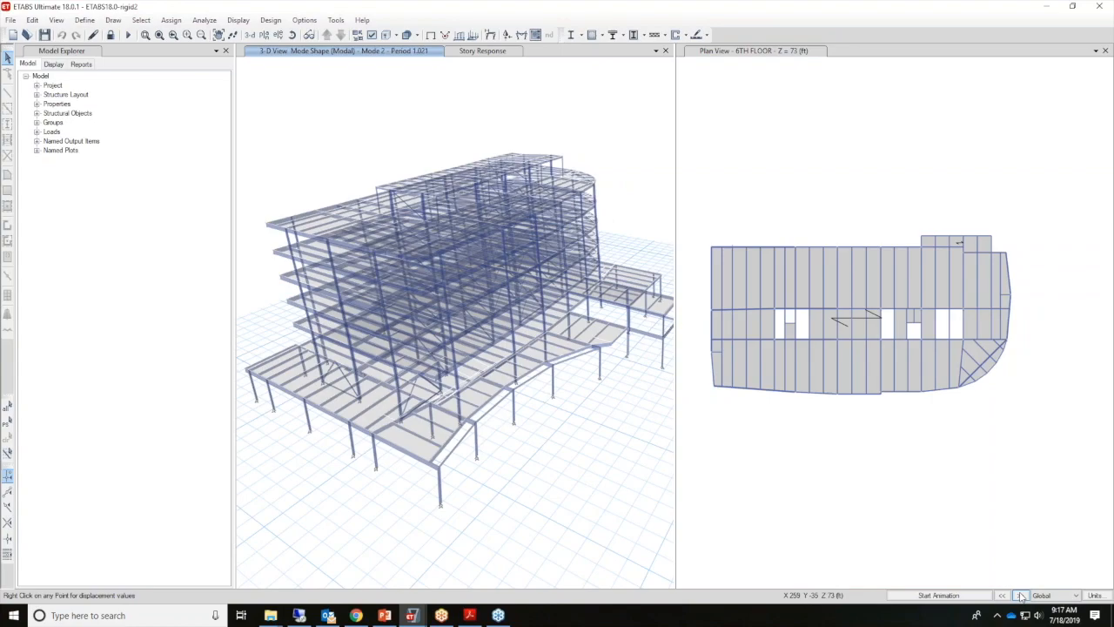
click(1021, 595)
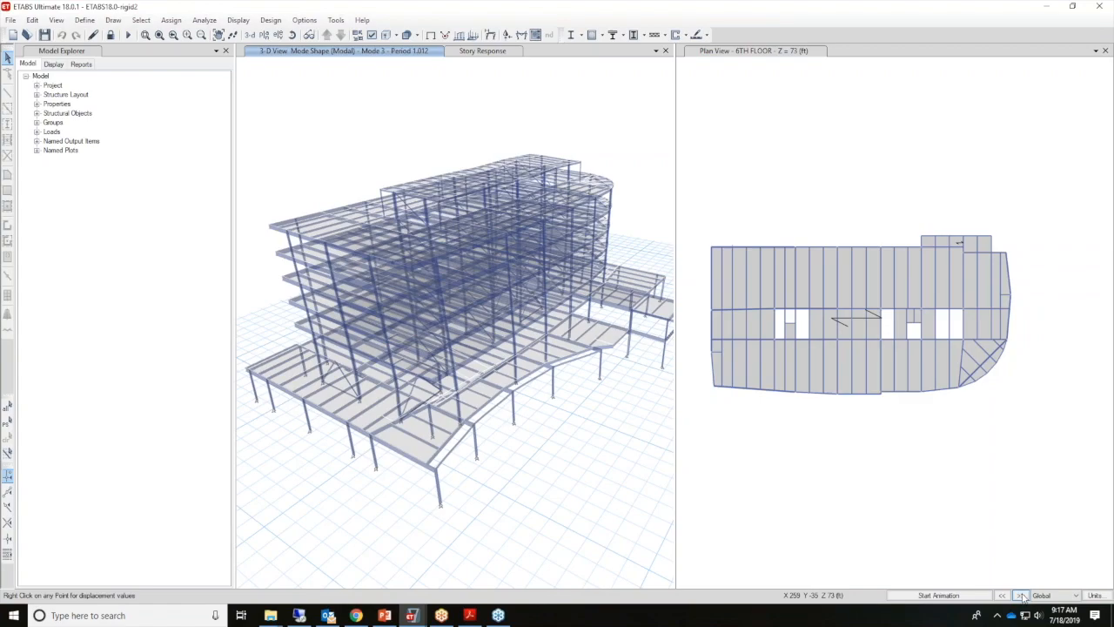
click(1022, 595)
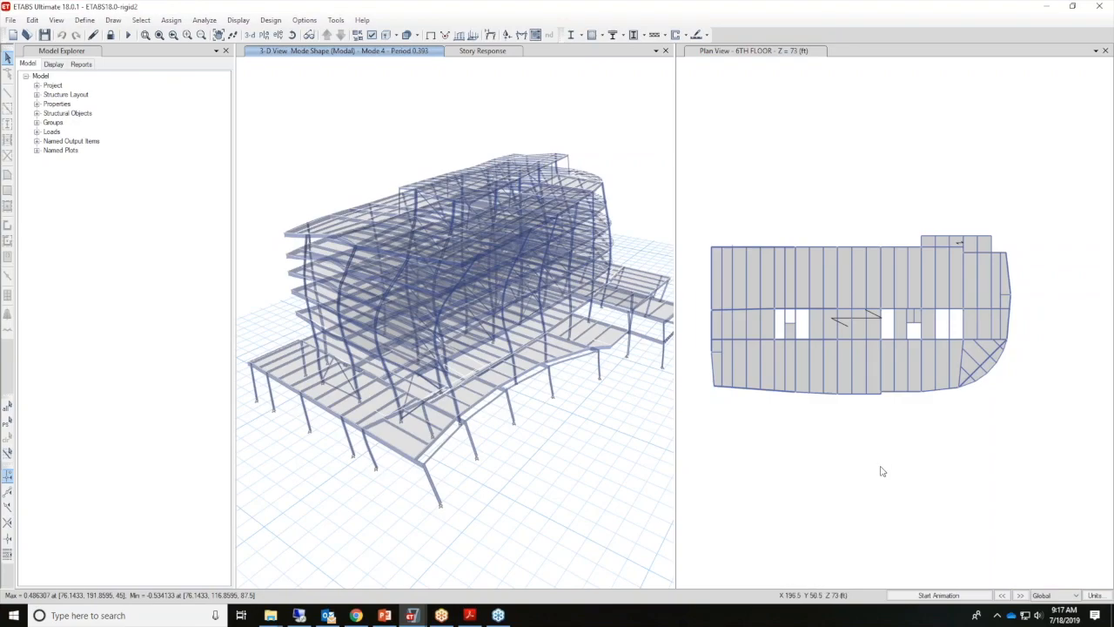
click(913, 597)
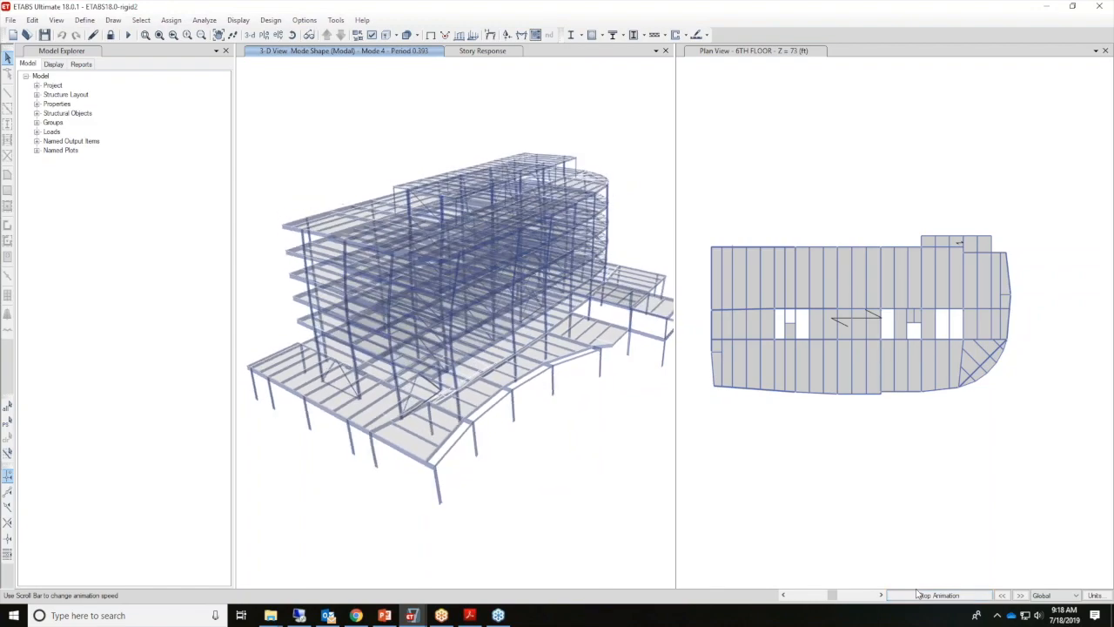
Display the building's deformed shape for load case LCase1 with automatic scaling.
click(238, 20)
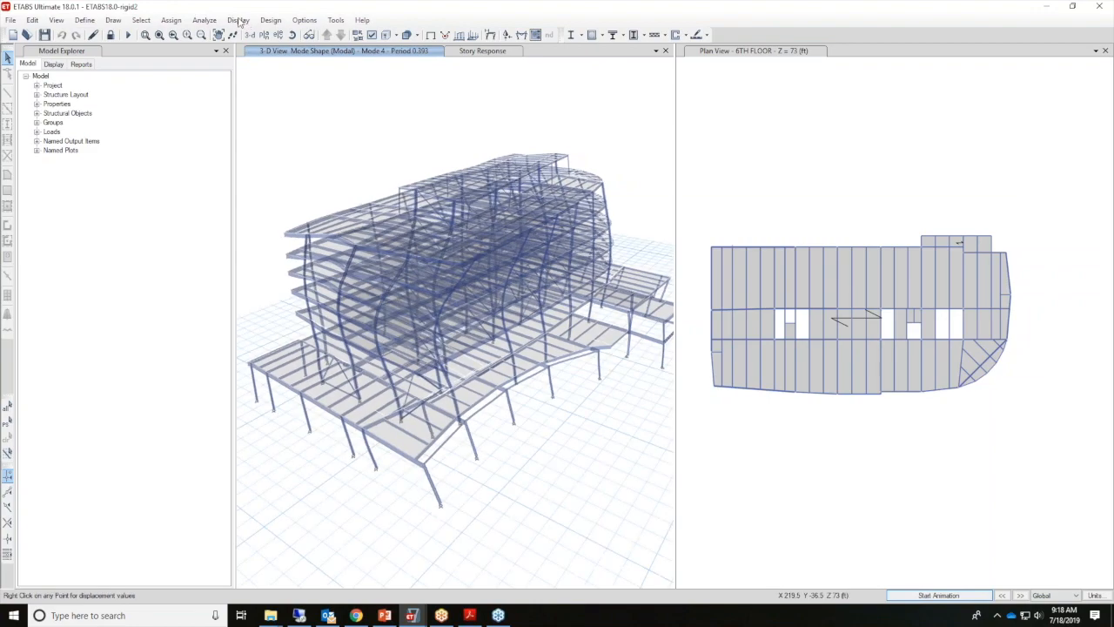
click(578, 142)
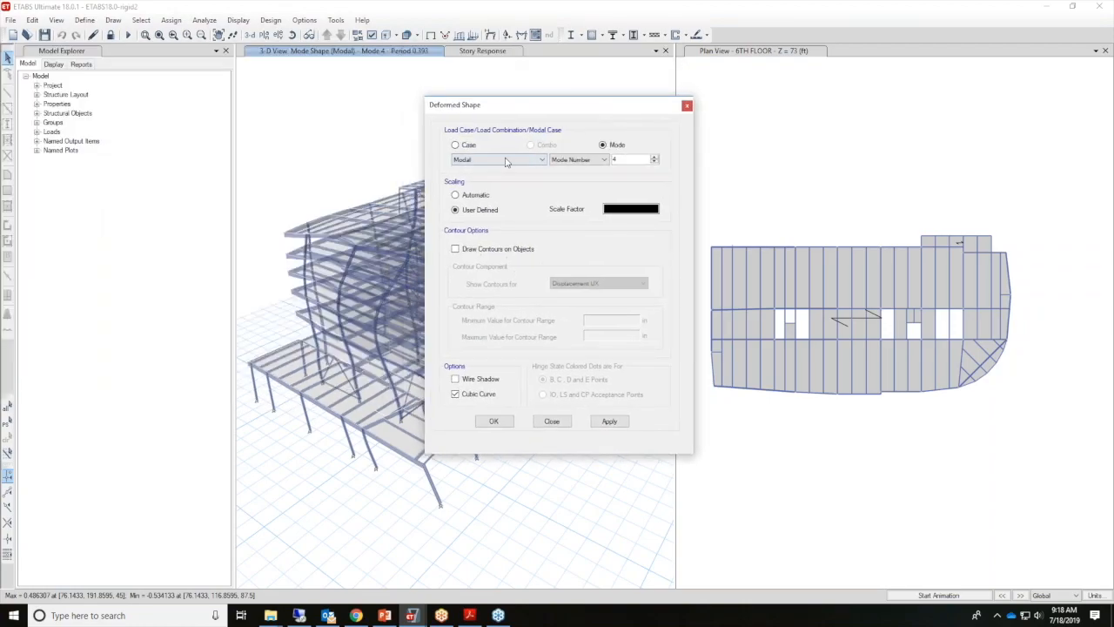
click(507, 162)
click(602, 146)
click(474, 145)
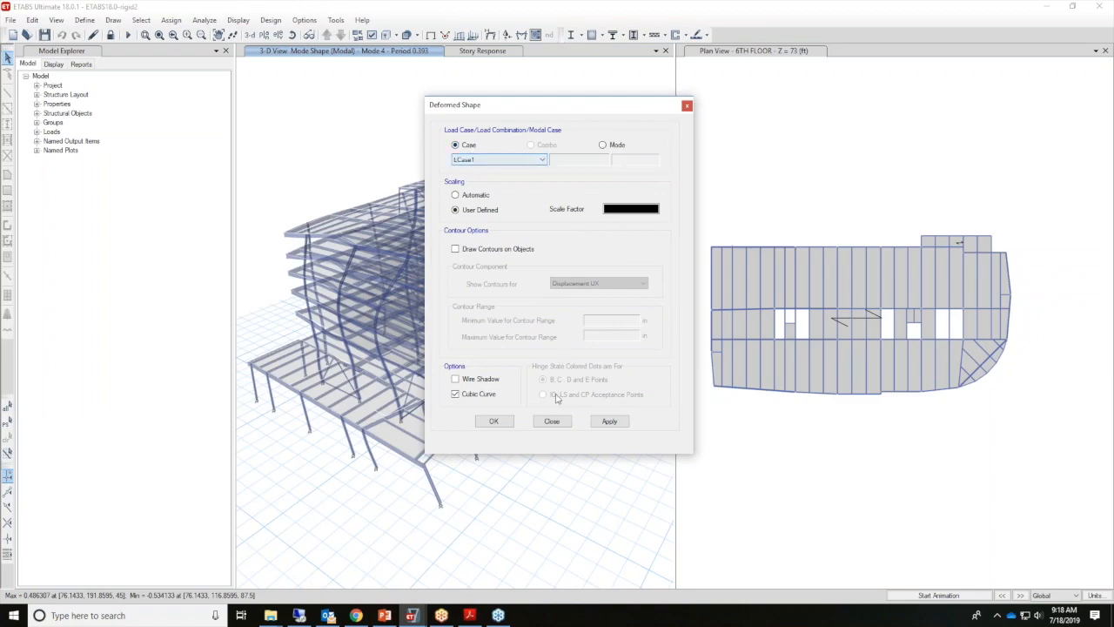
click(612, 421)
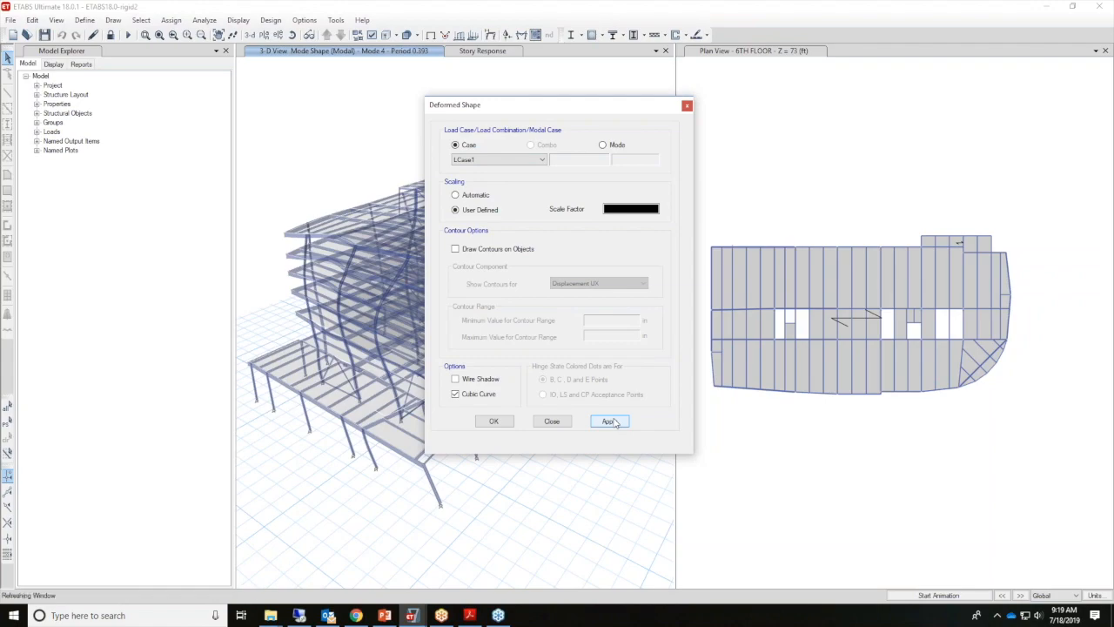
drag(569, 109, 679, 104)
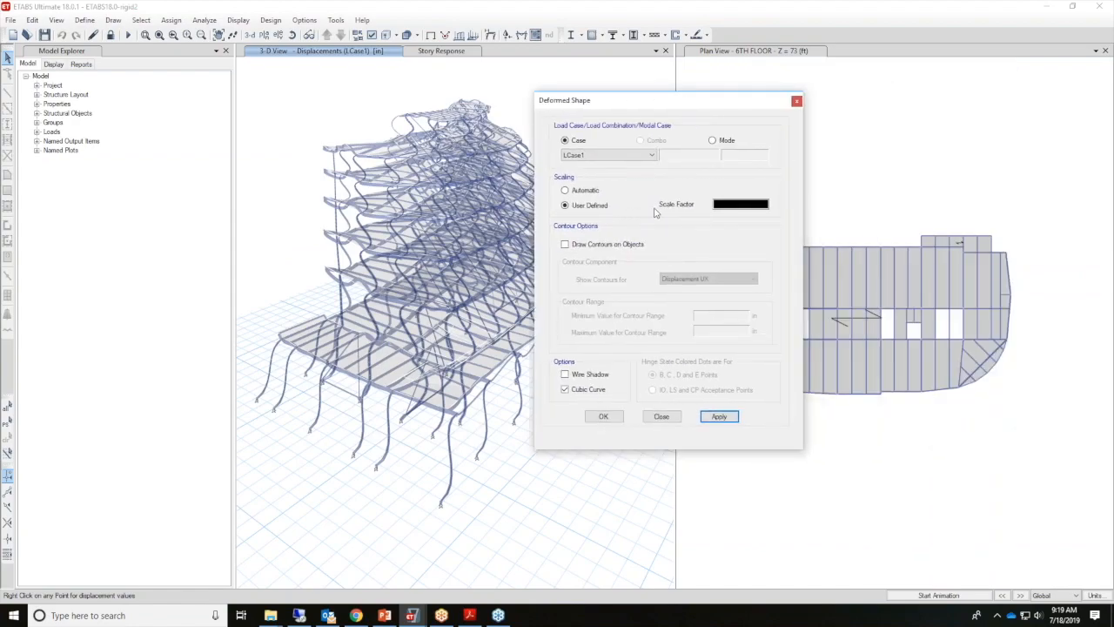
click(591, 191)
click(719, 417)
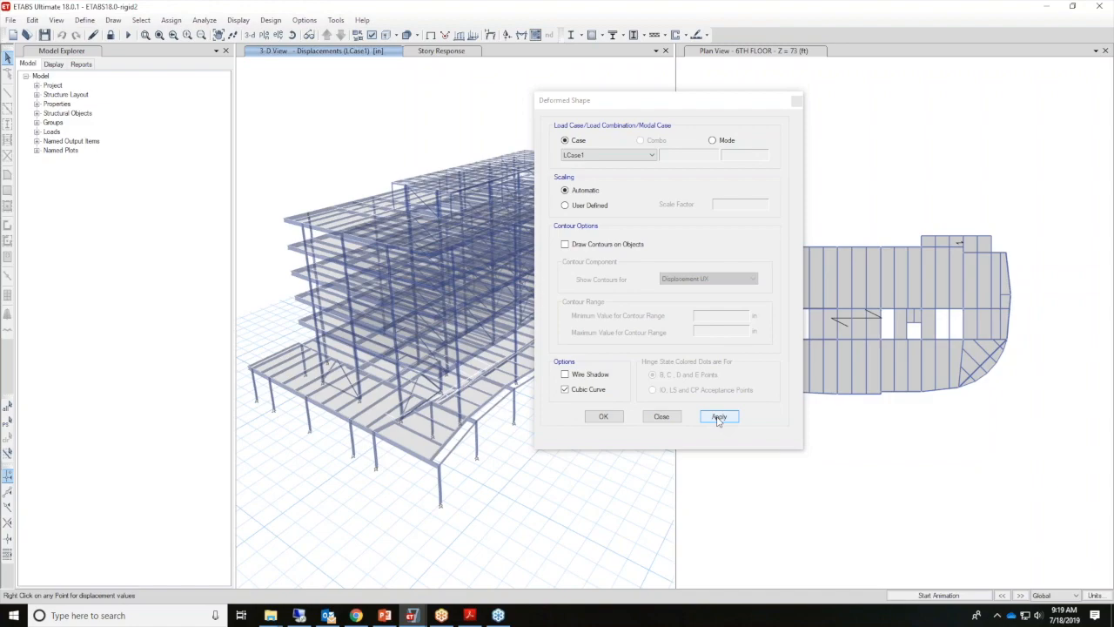
Inspect the displacements and drift of the roof joint at the building's far corner, and close the deformed shape settings.
drag(698, 103, 868, 76)
right_click(608, 180)
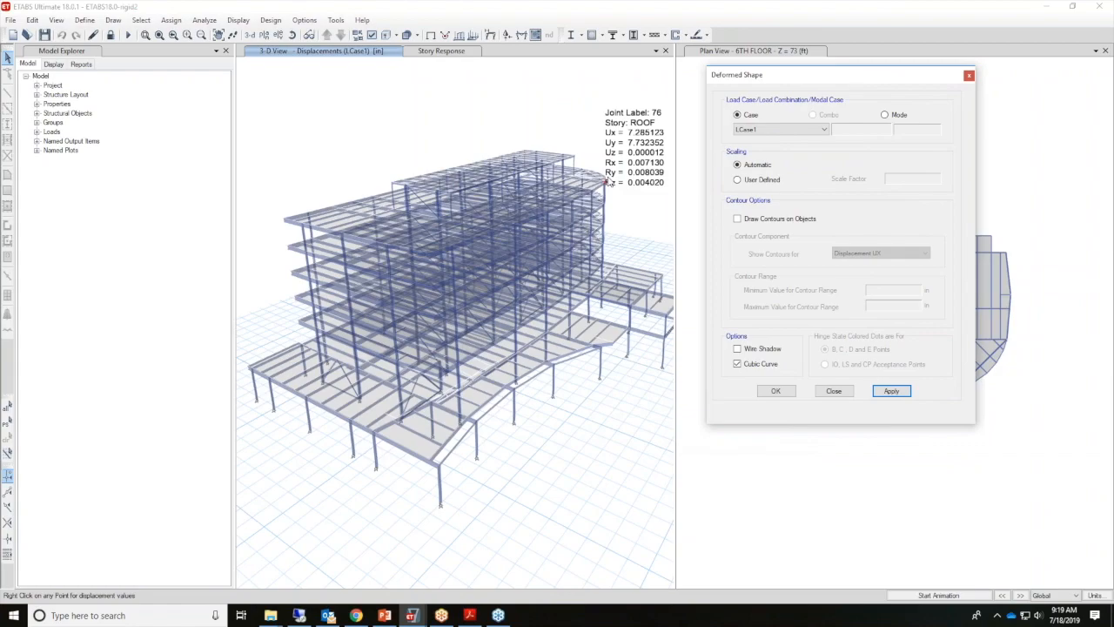
right_click(608, 182)
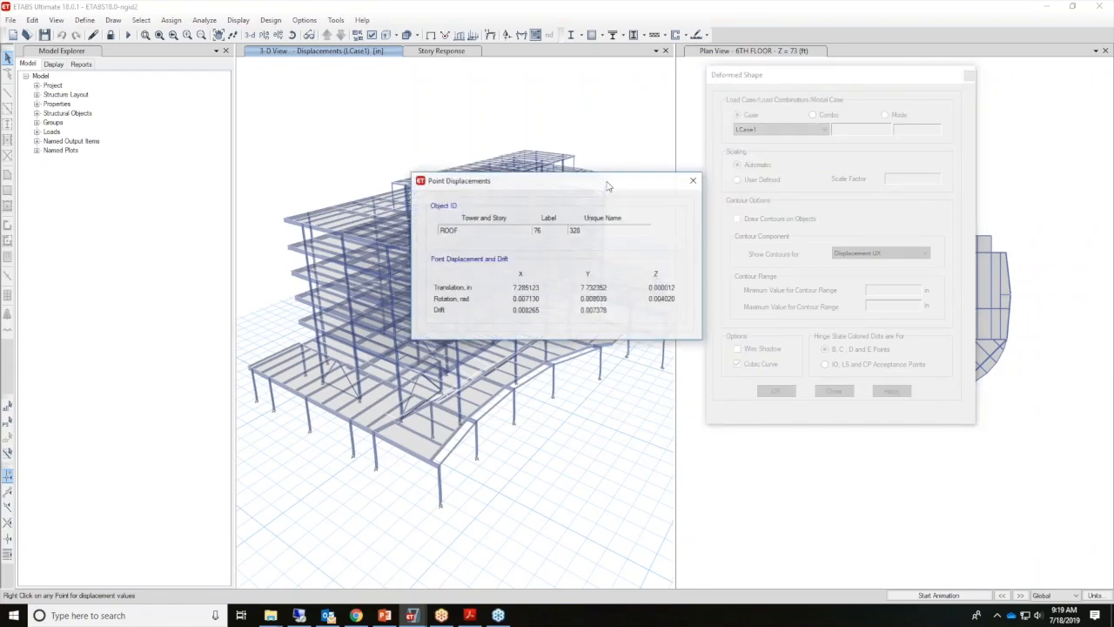
click(696, 187)
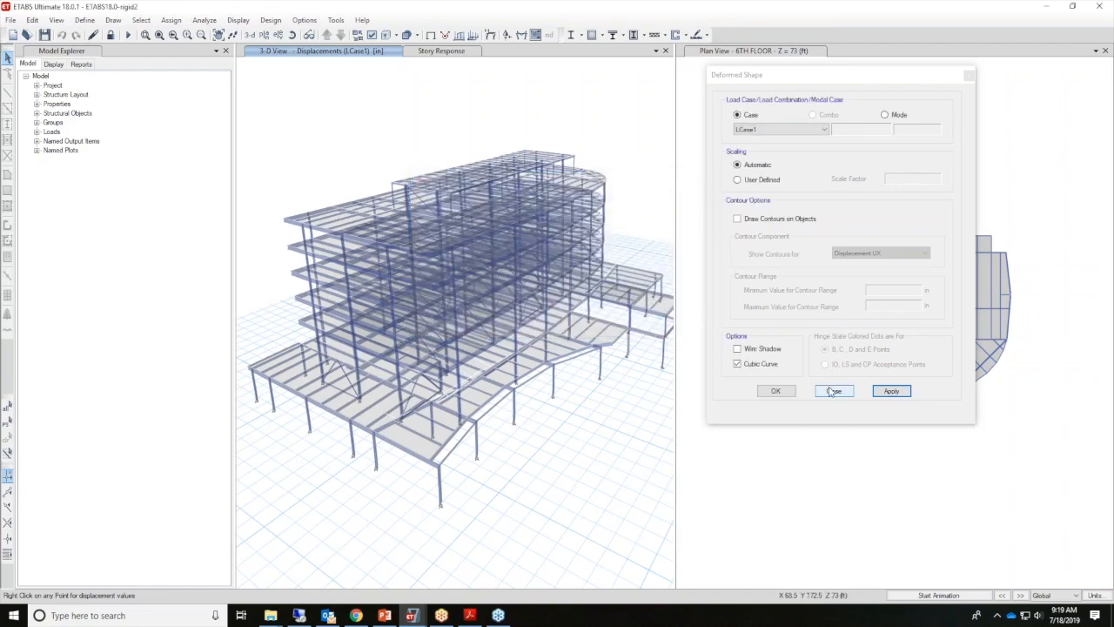
click(834, 389)
Set the 3-D view to elevation C and show the undeformed shape.
click(277, 34)
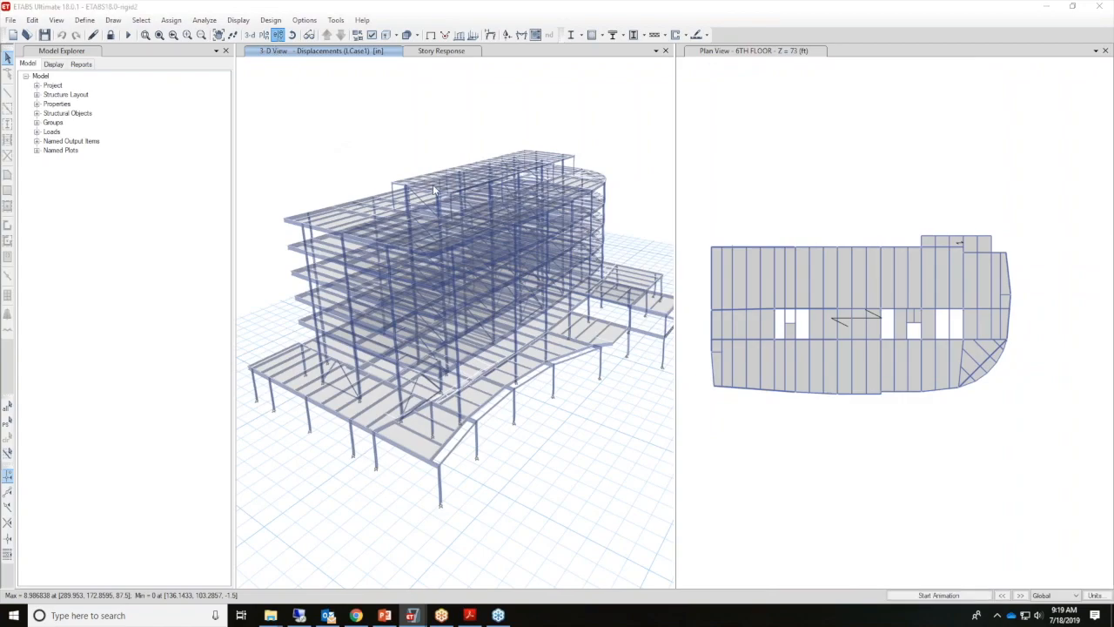
click(447, 256)
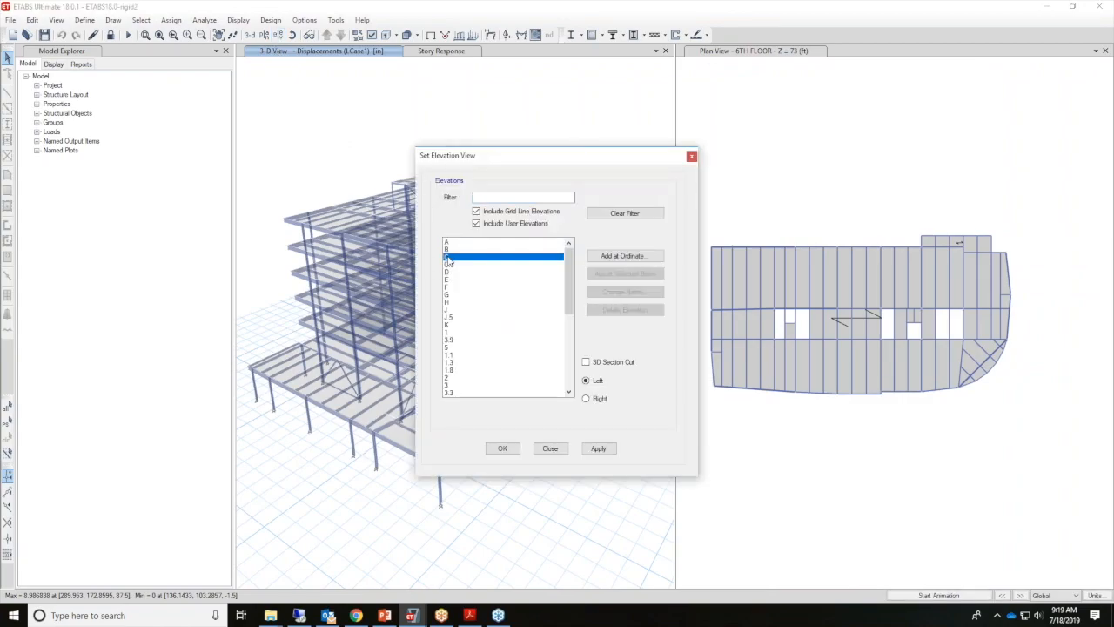
click(597, 451)
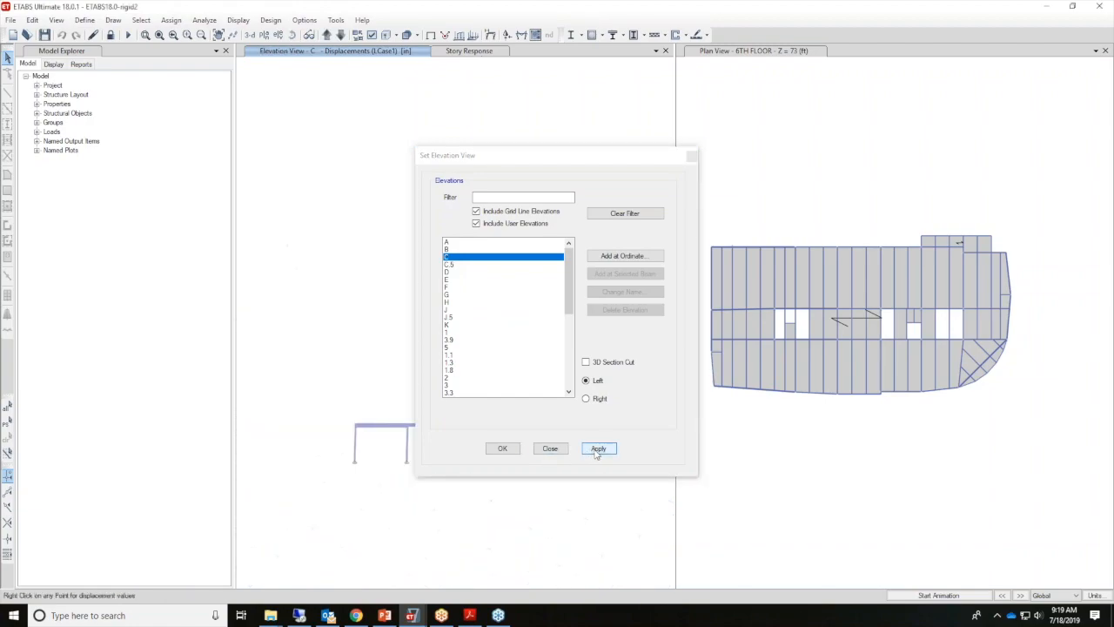
click(511, 449)
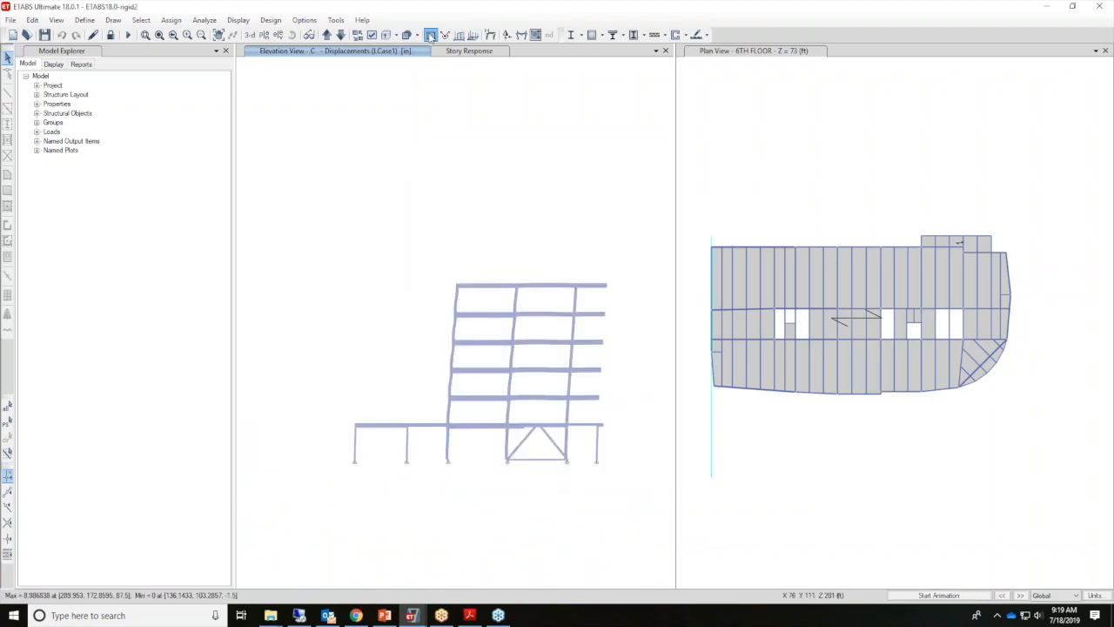
click(386, 35)
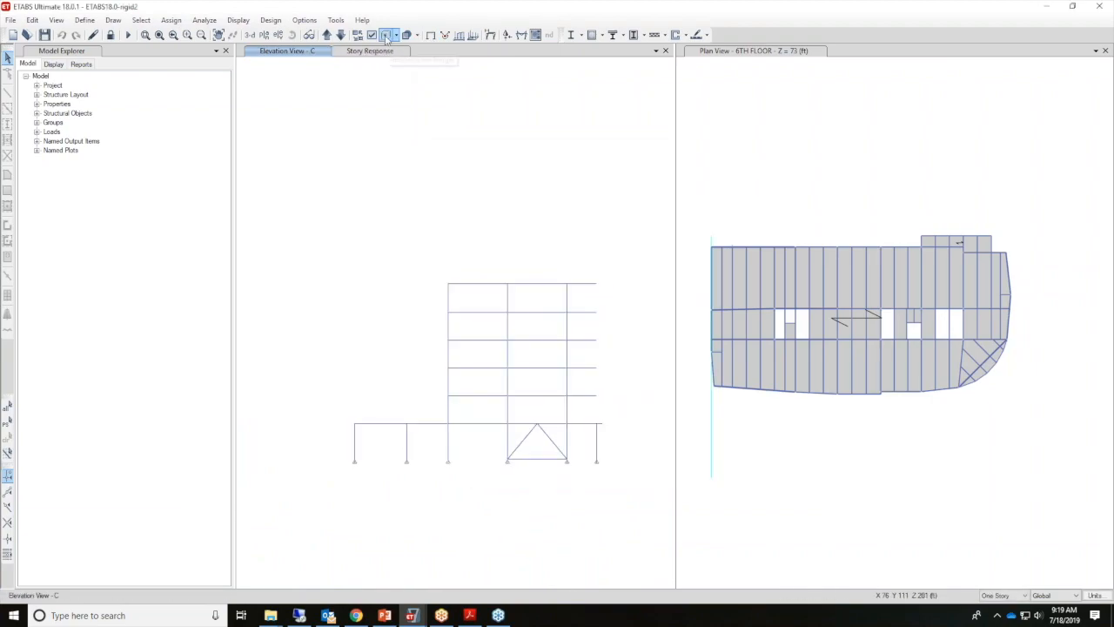
Display the filled Moment 3-3 diagram of the frames in elevation C for LCase1 with automatic scaling.
click(240, 25)
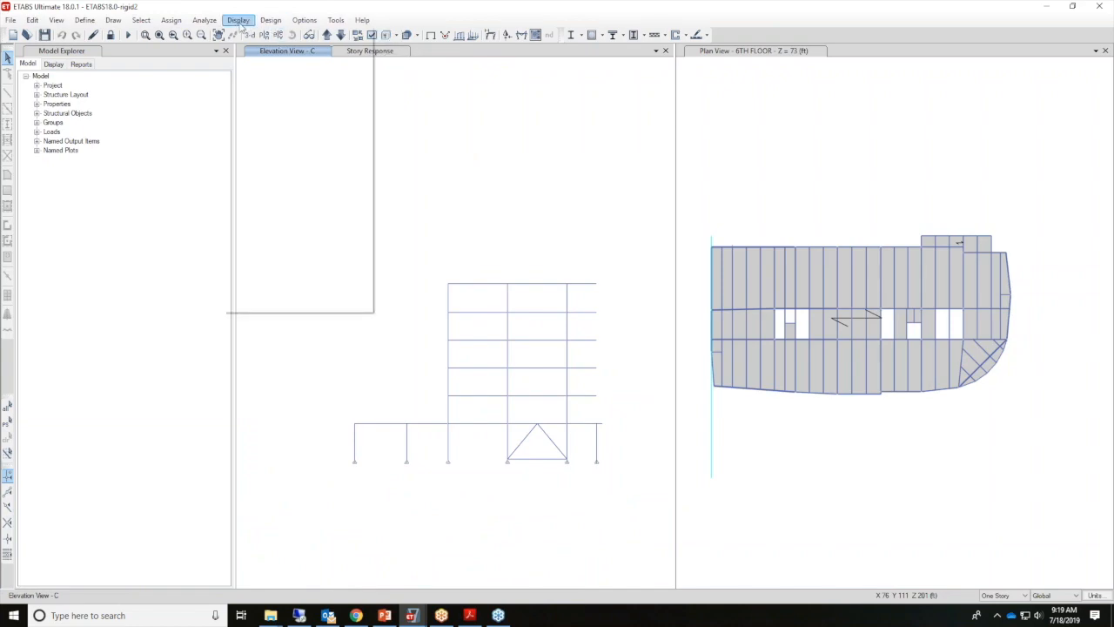
mouse_move(279, 86)
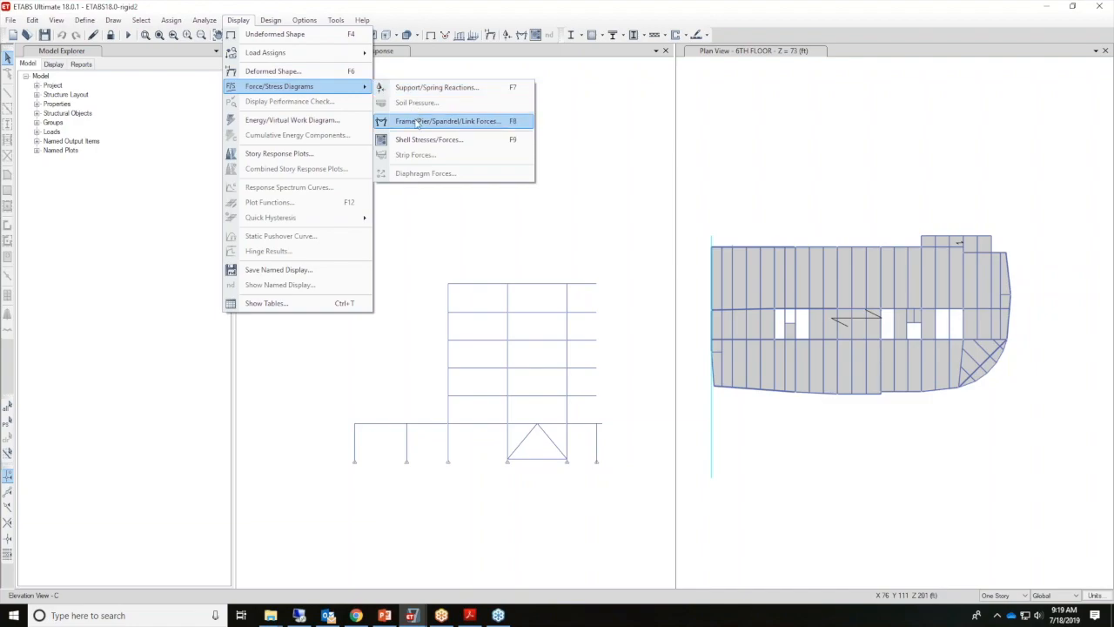
click(417, 123)
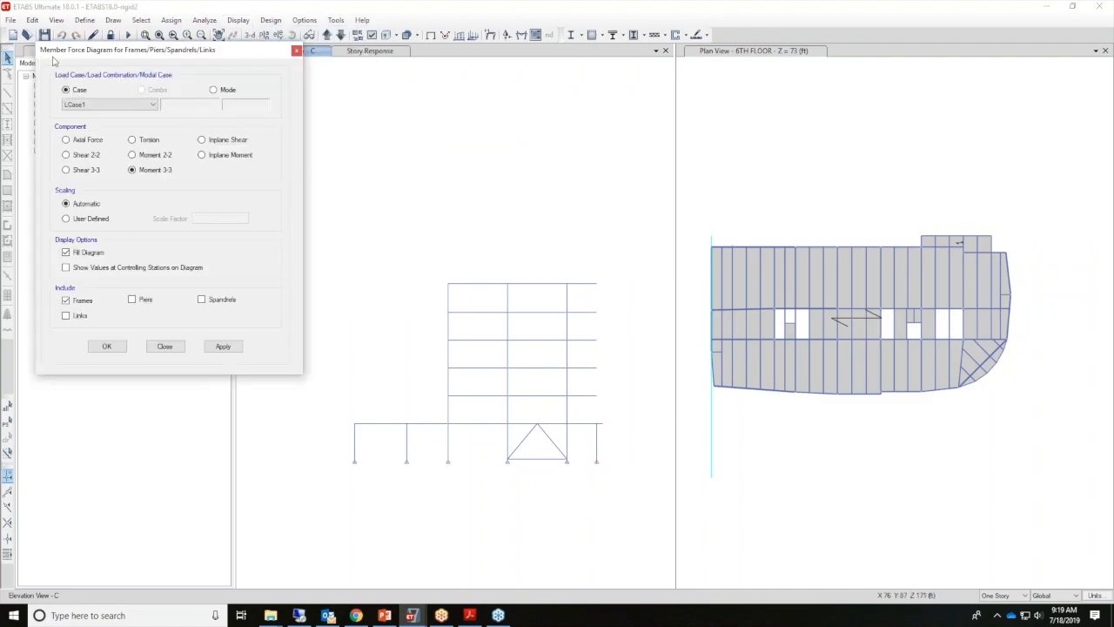
click(223, 346)
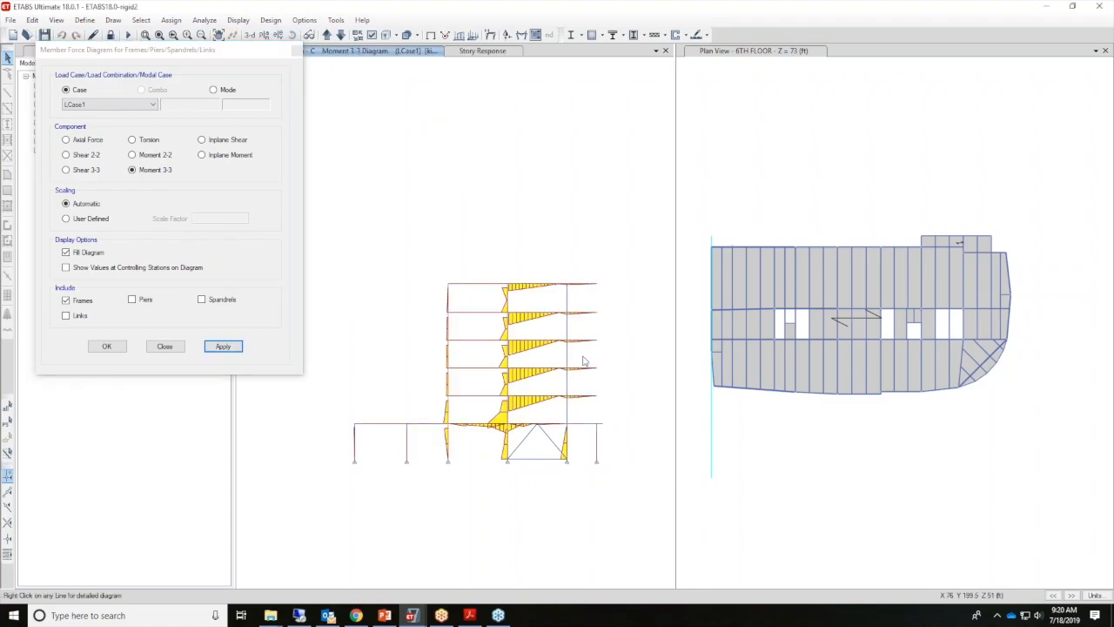
Inspect the detailed diagrams of 5th-floor beam B25 for the axial and major components, and close the member force settings.
scroll(549, 327, up, 3)
scroll(544, 323, down, 4)
scroll(530, 321, up, 5)
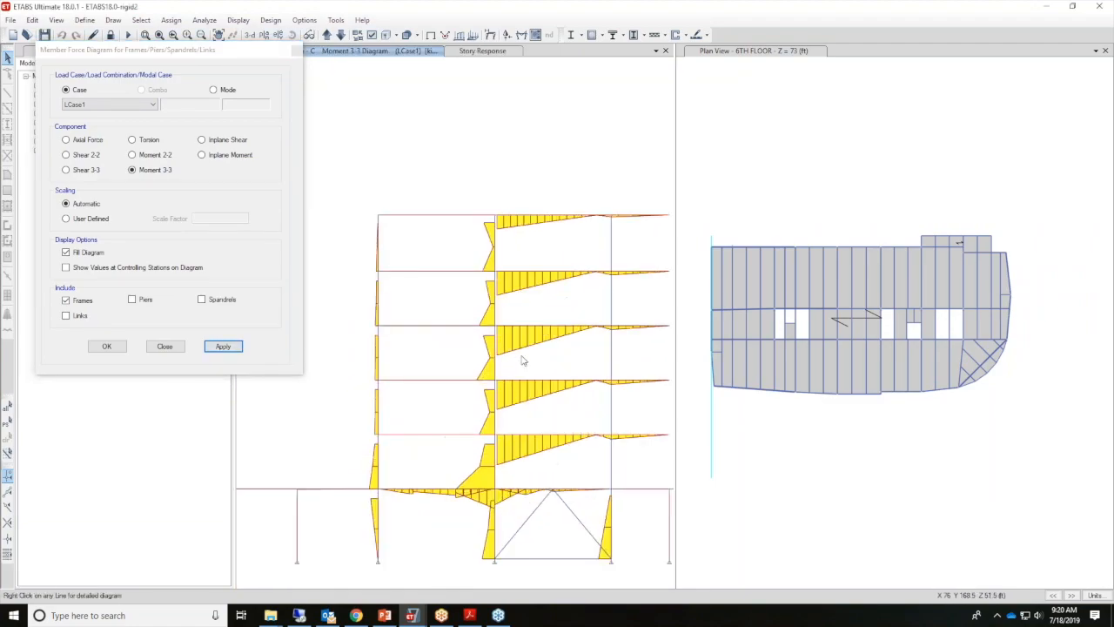
mouse_move(529, 302)
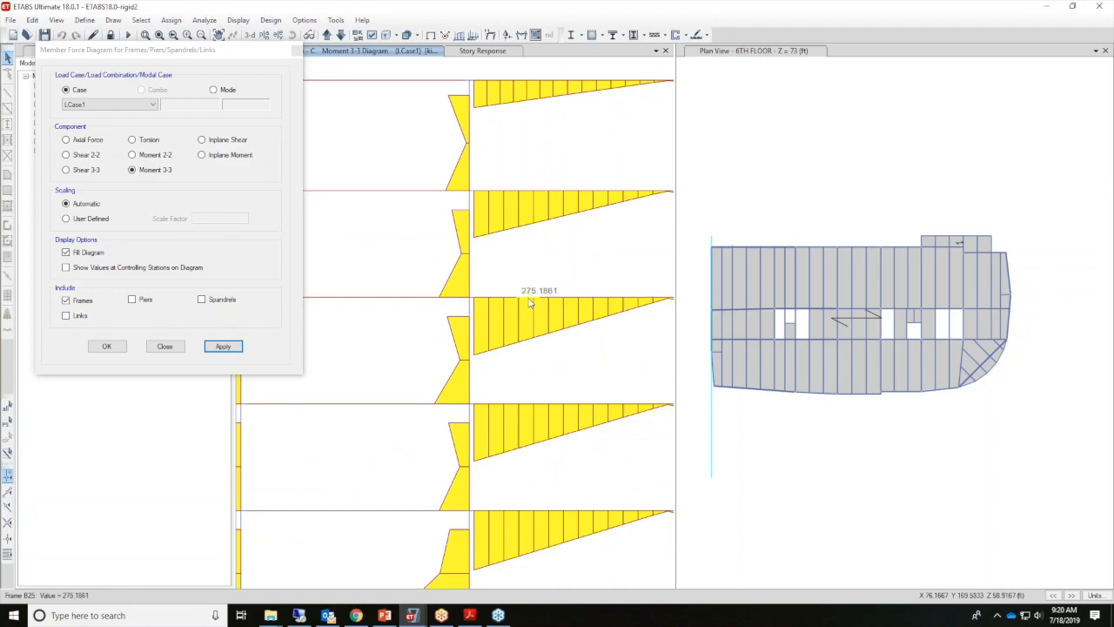
right_click(528, 302)
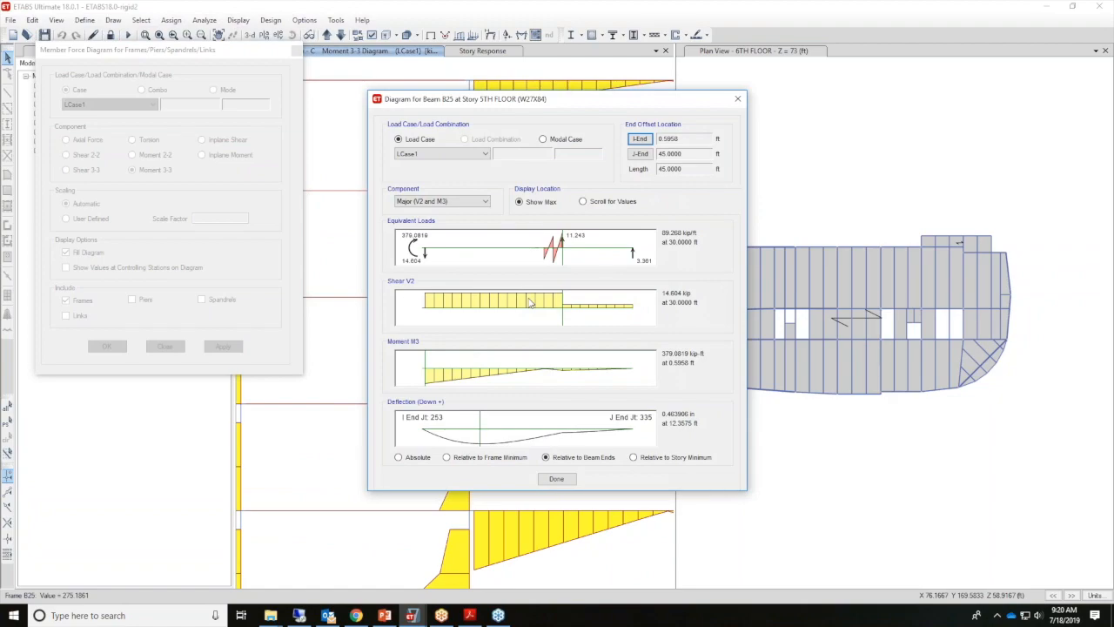
click(448, 201)
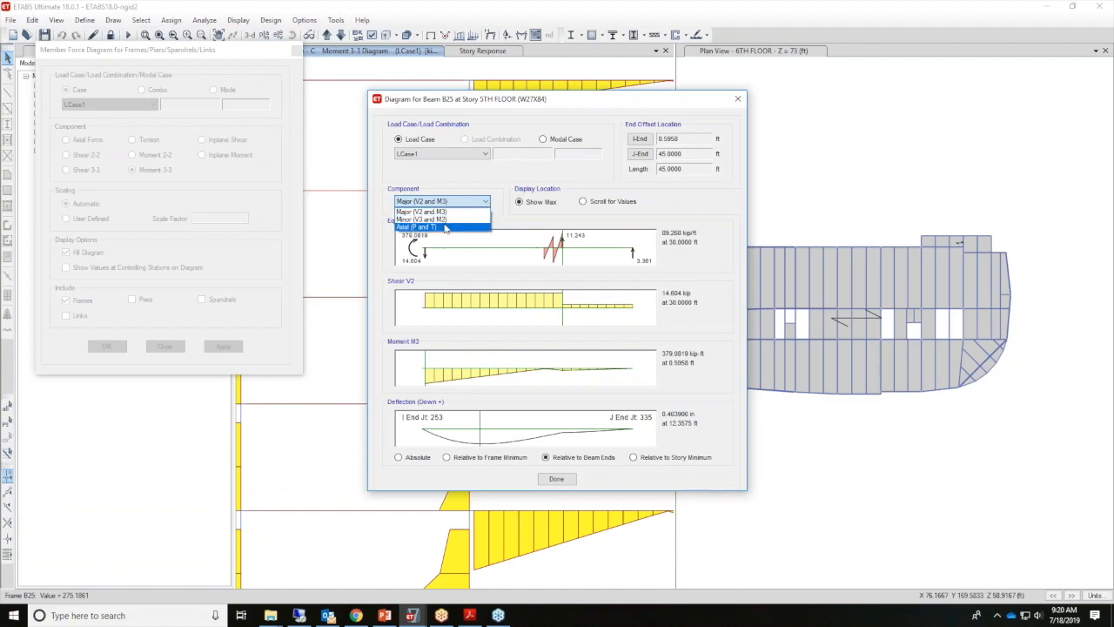
click(444, 226)
click(445, 205)
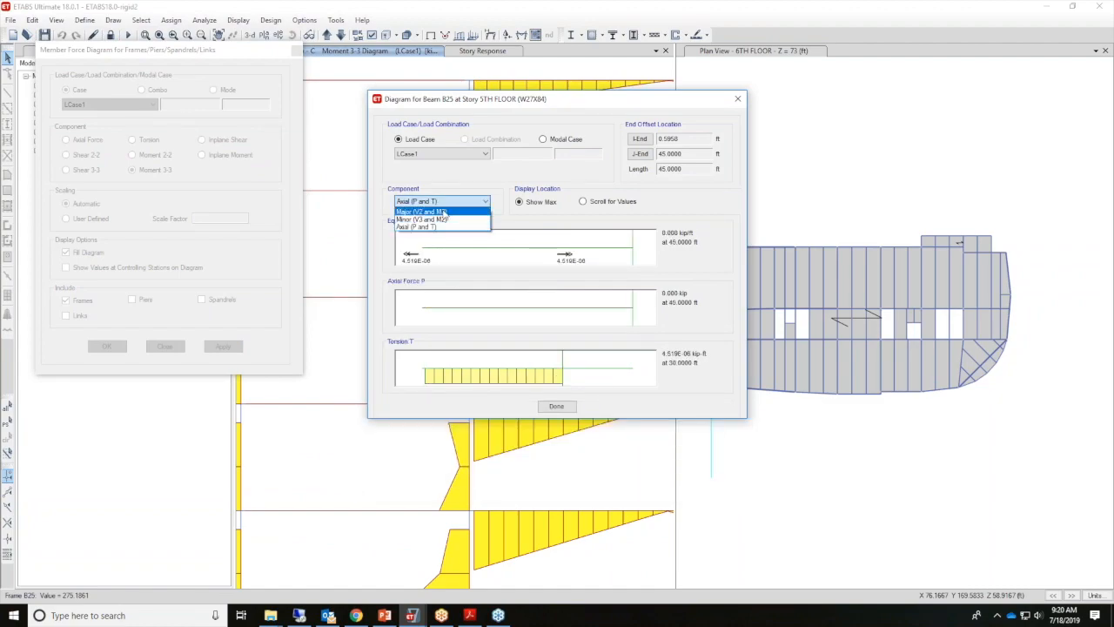
click(442, 216)
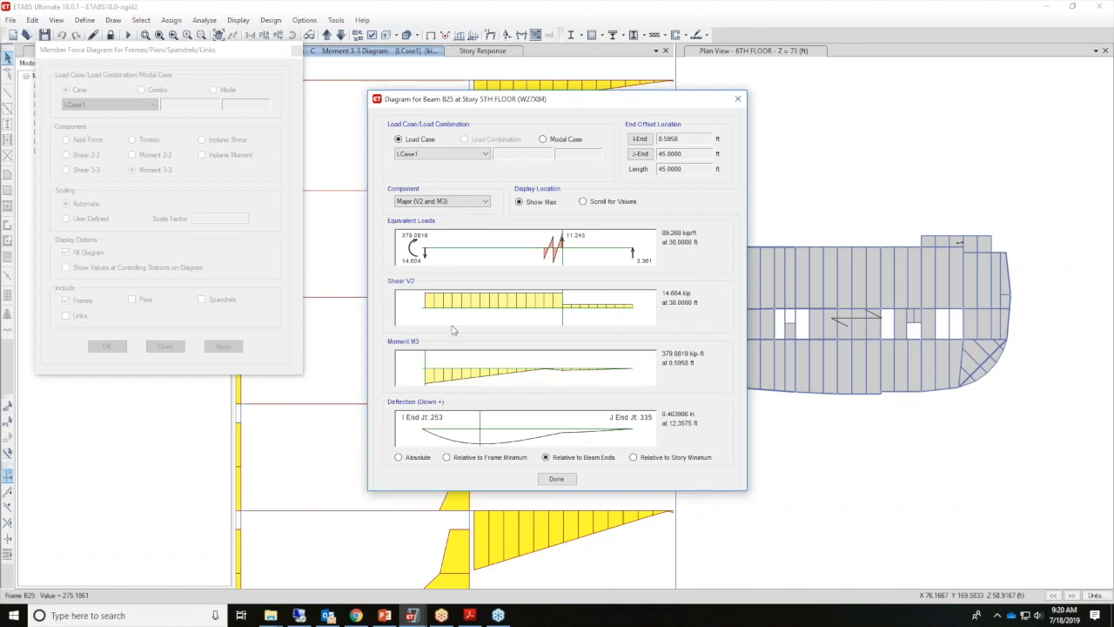
click(553, 479)
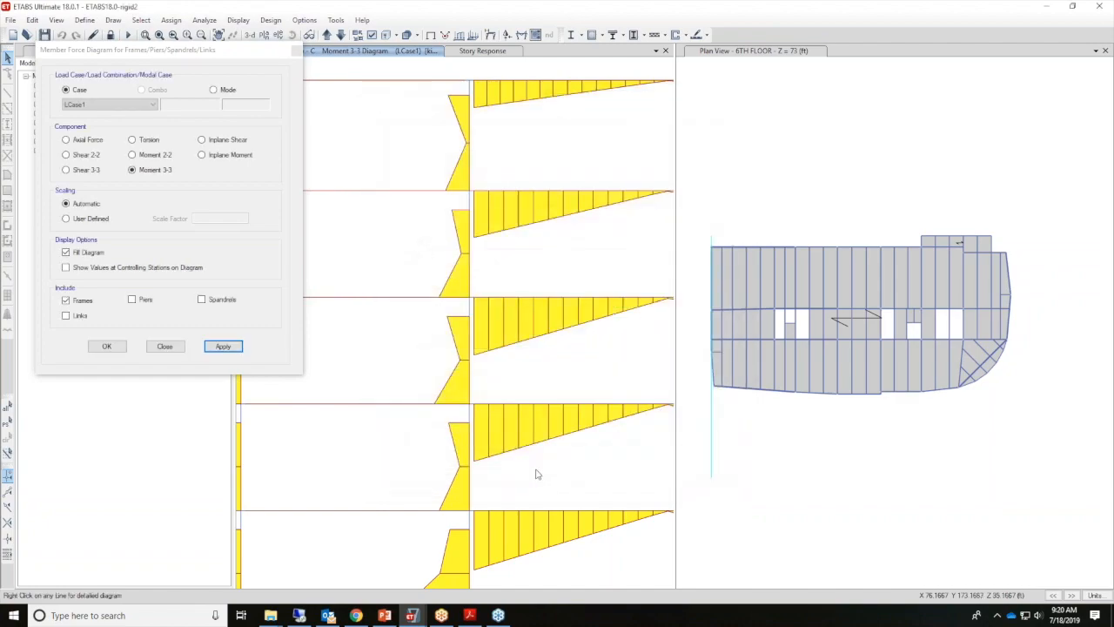
click(297, 51)
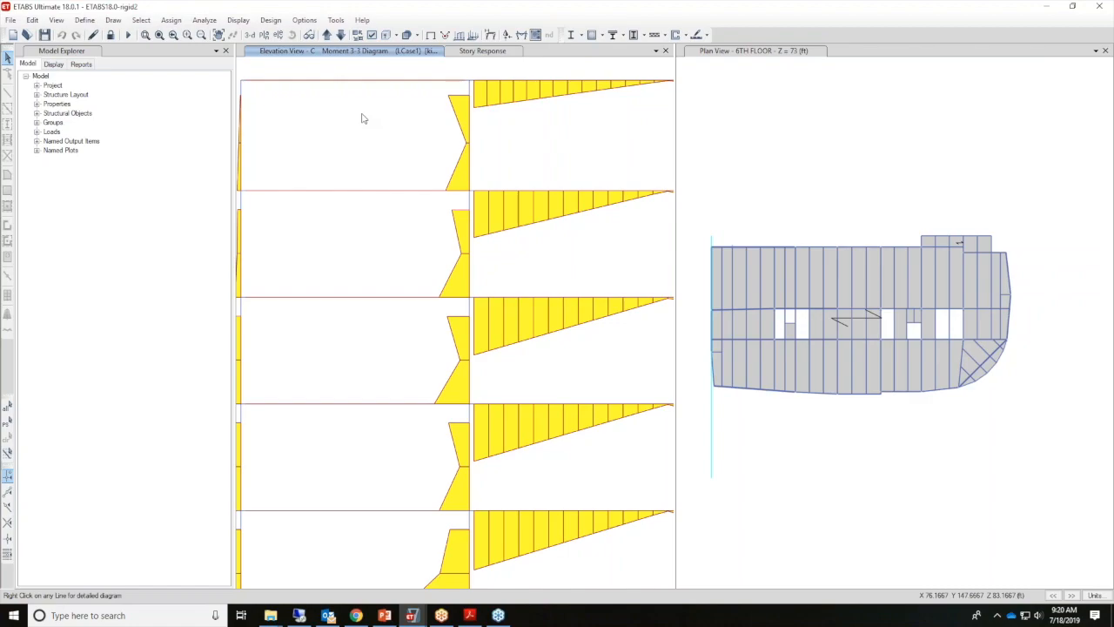
Open the result table selection and expand the Displacements and Velocity and Acceleration groups under Joint Output, with Joint Displacements selected.
click(246, 22)
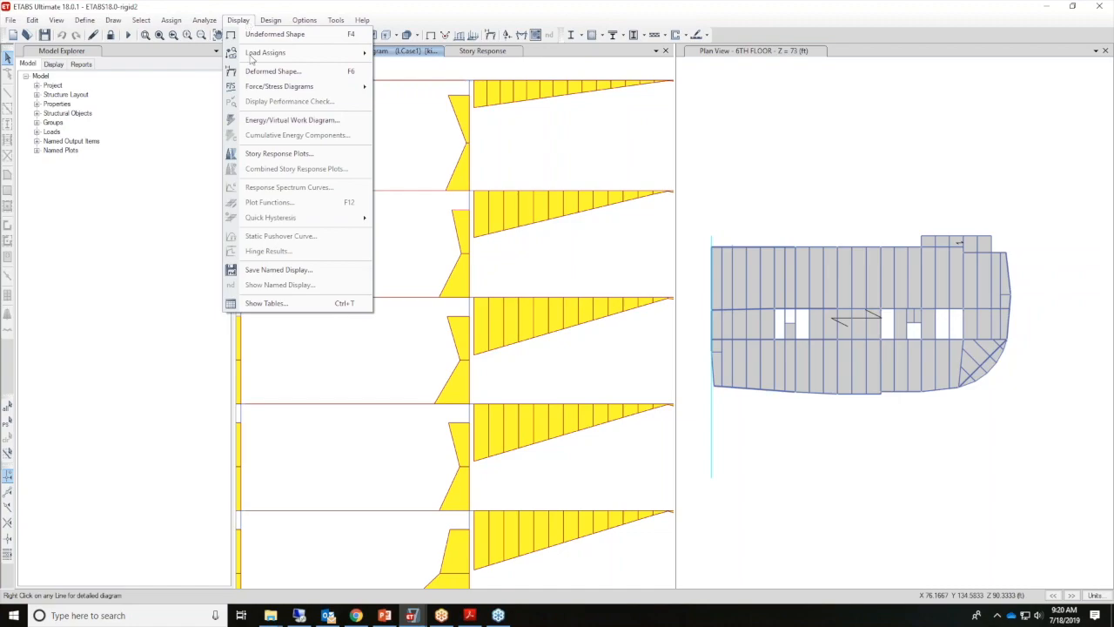
click(269, 303)
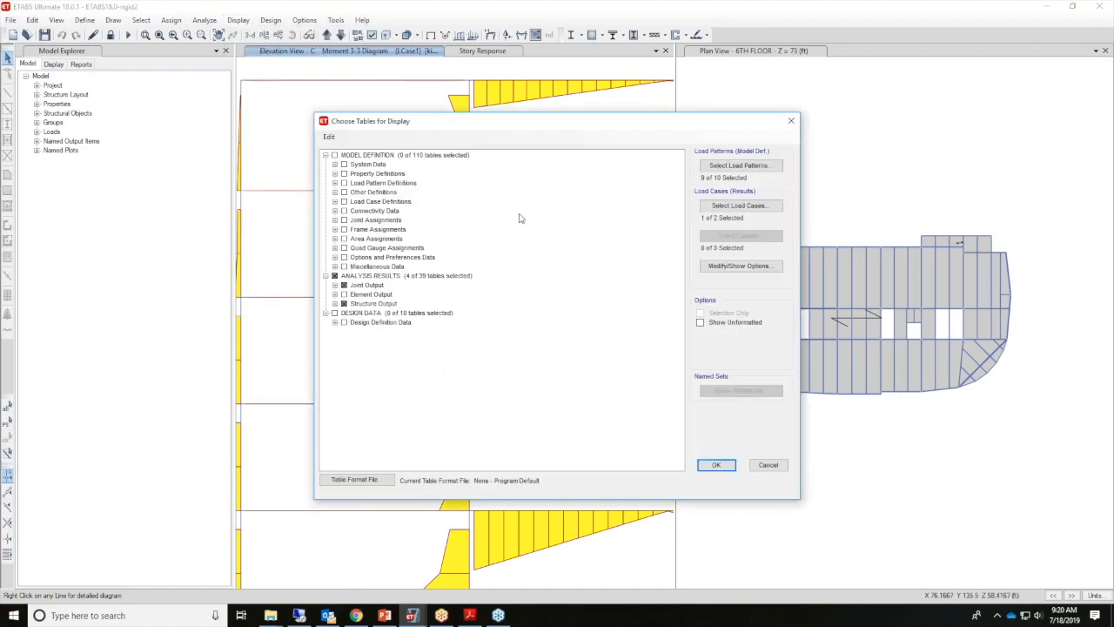
click(335, 285)
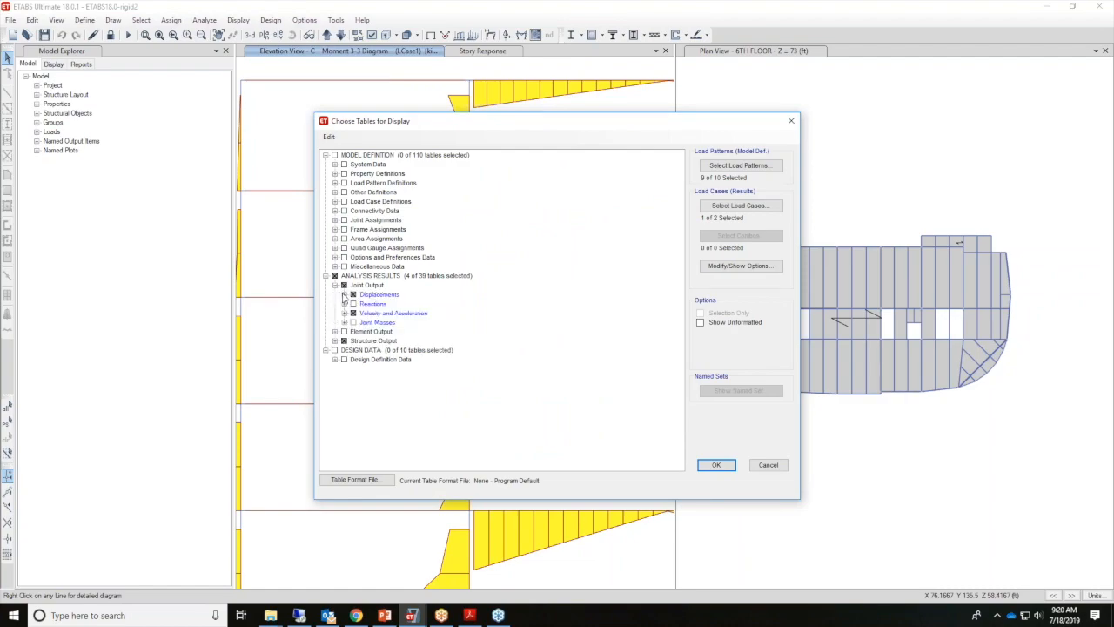
click(345, 314)
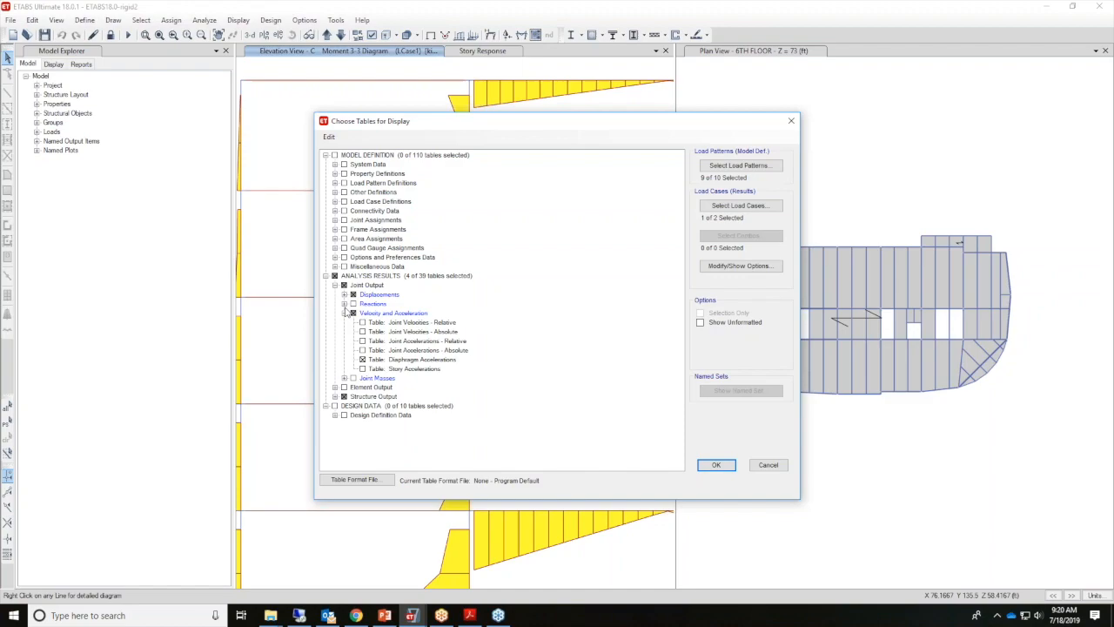
click(345, 294)
click(362, 303)
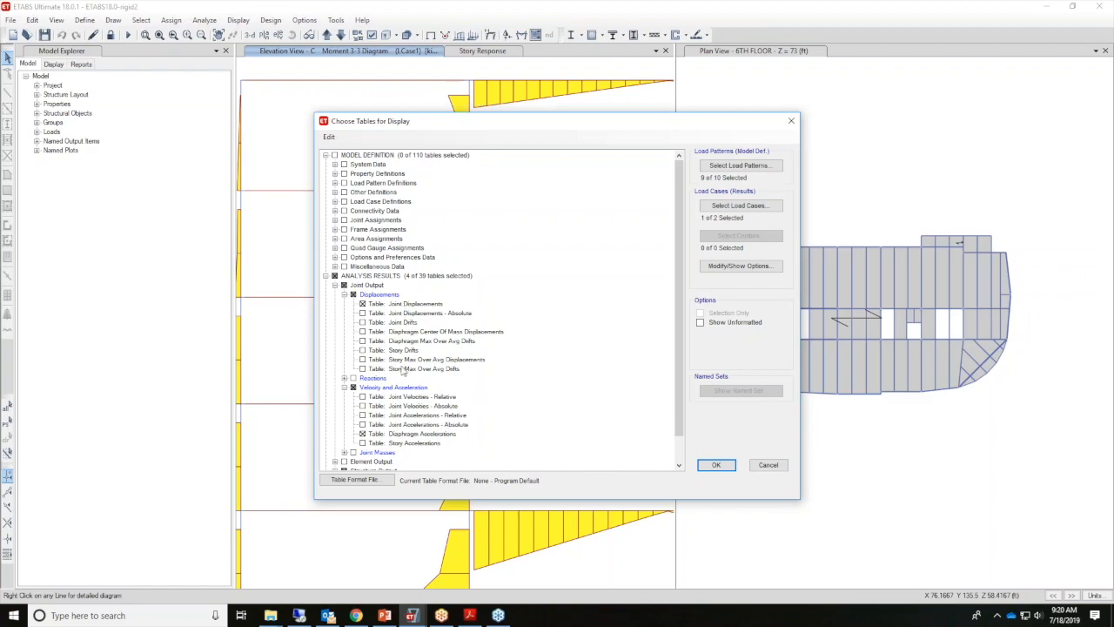
Expand Modal Information under Structure Output and display the selected joint displacement, diaphragm acceleration, modal mass ratio and response spectrum modal tables.
scroll(476, 344, down, 1)
click(335, 442)
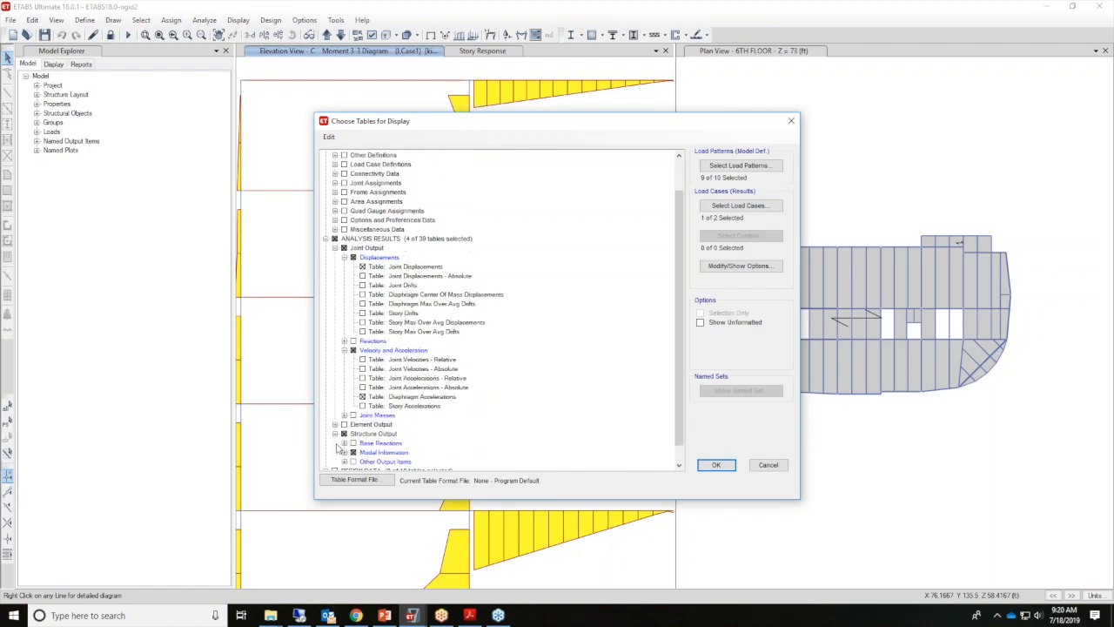
scroll(497, 368, down, 1)
click(344, 433)
scroll(509, 361, down, 2)
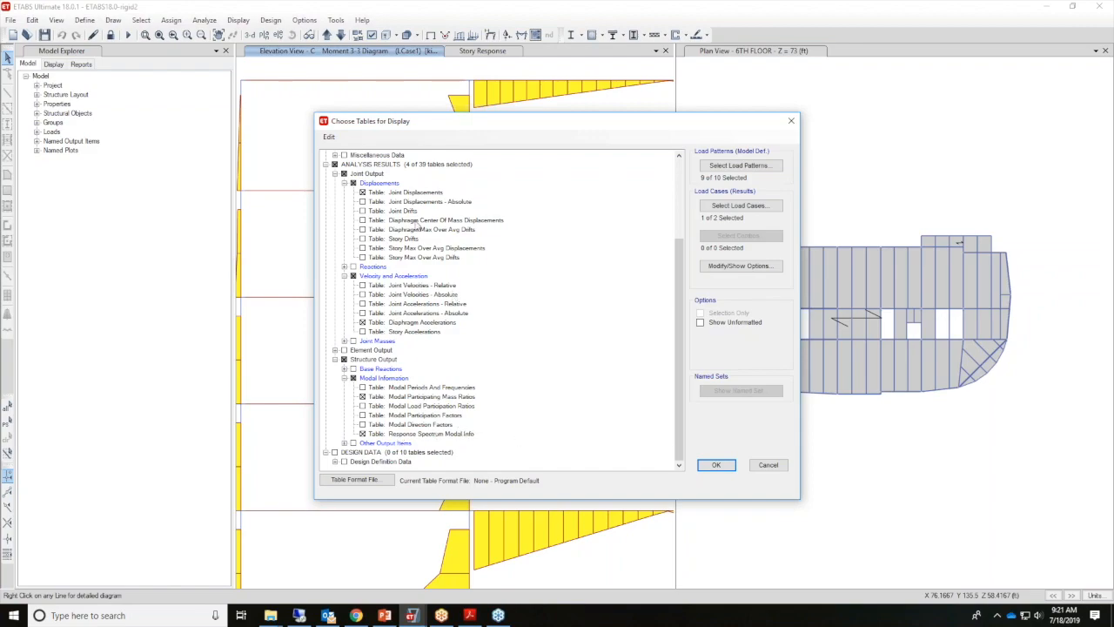
click(716, 465)
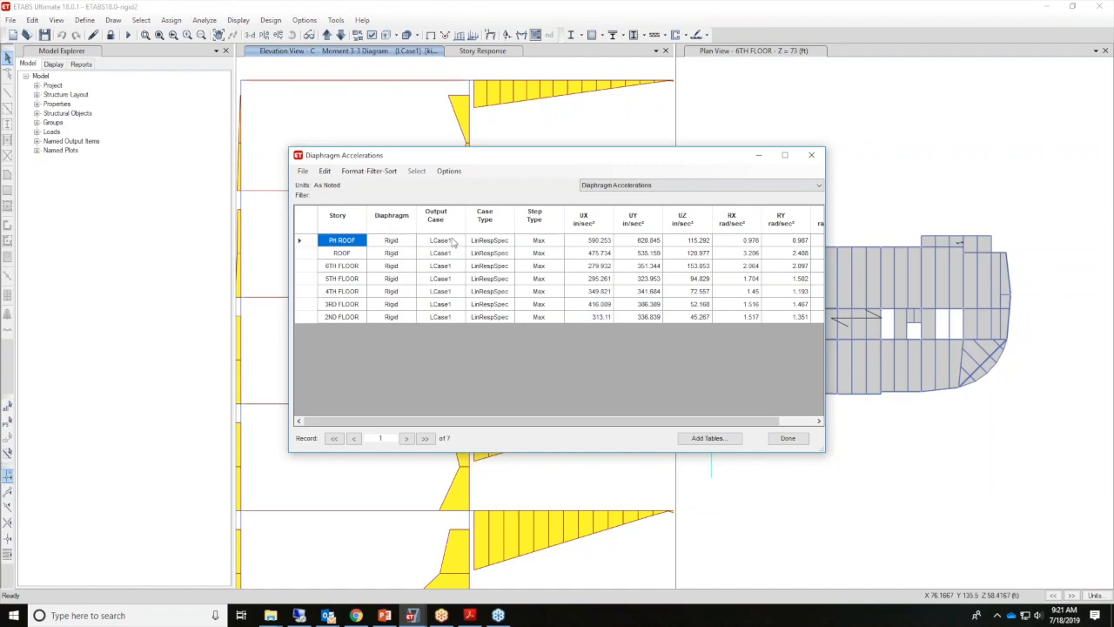
Review the Diaphragm Accelerations table across all its columns, and the Joint Displacements table down to the 5th floor.
drag(683, 420, 720, 420)
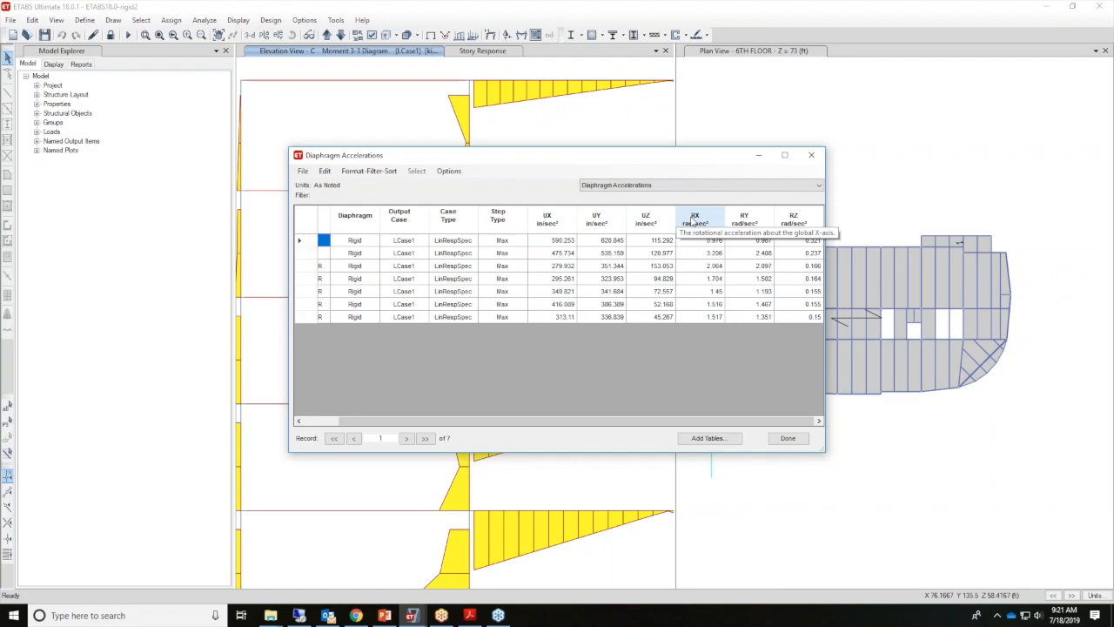
click(673, 187)
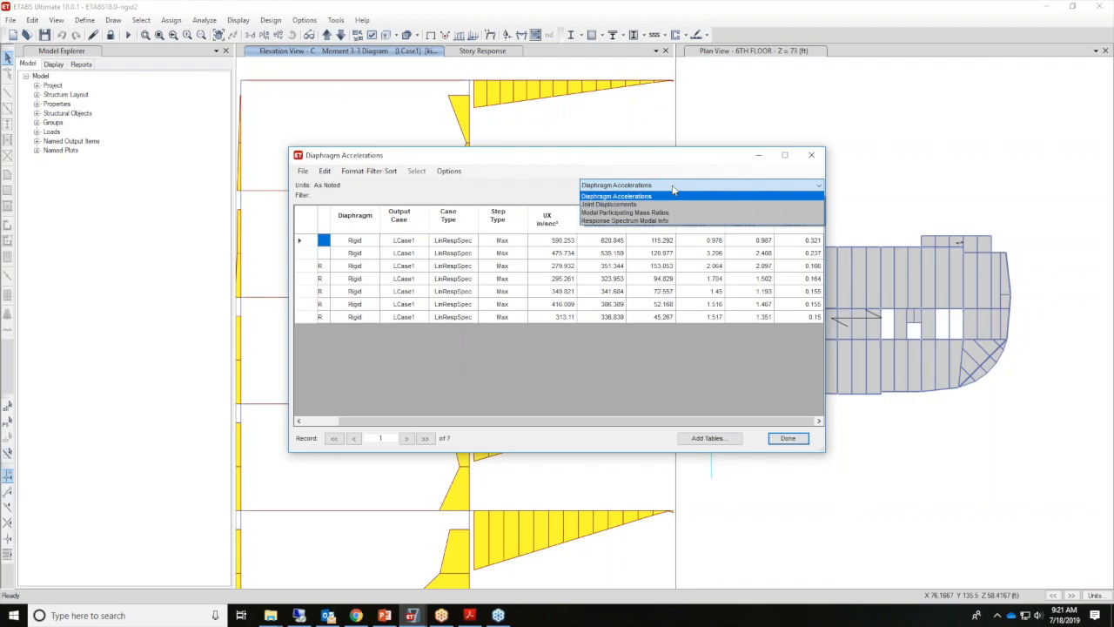
click(641, 204)
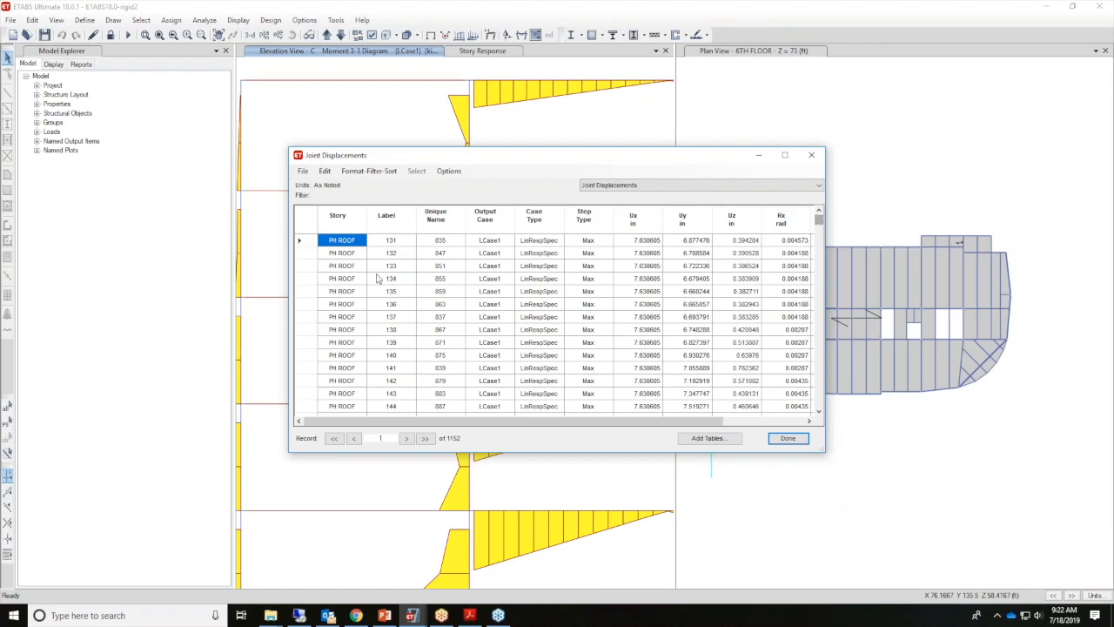
drag(818, 221, 820, 239)
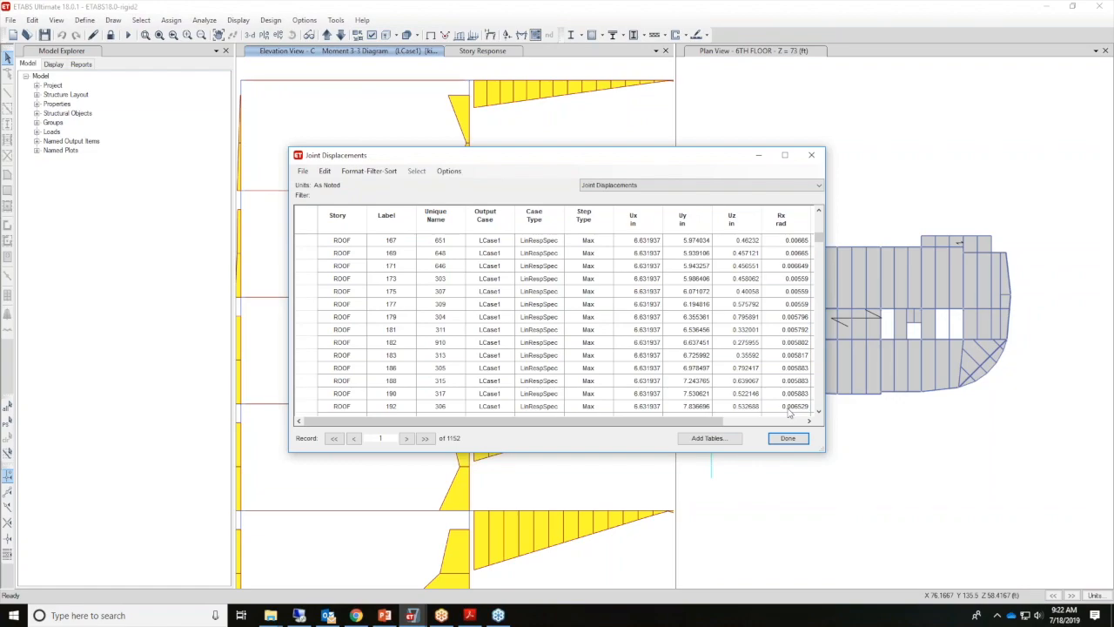
drag(819, 239, 818, 294)
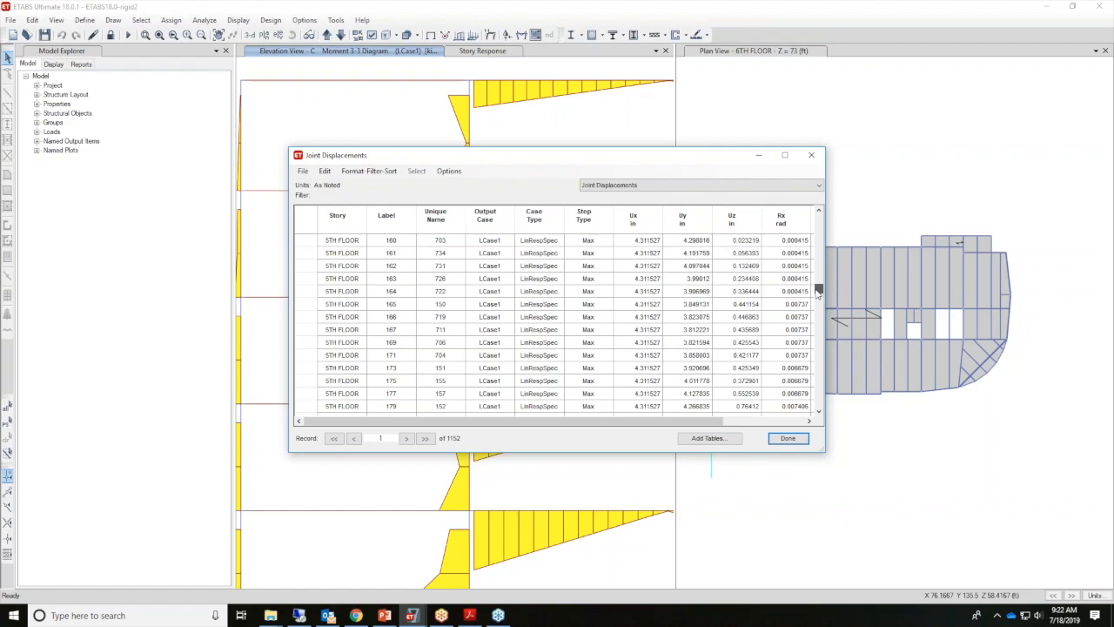
Review the Modal Participating Mass Ratios and Response Spectrum Modal Info tables, and close the result tables.
click(649, 187)
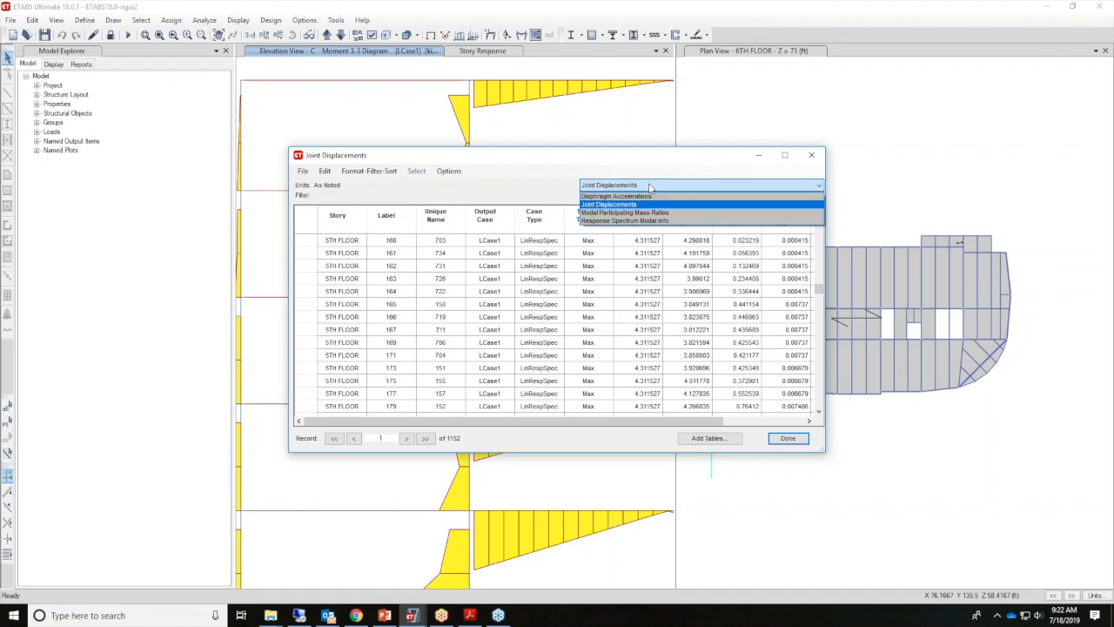
click(642, 213)
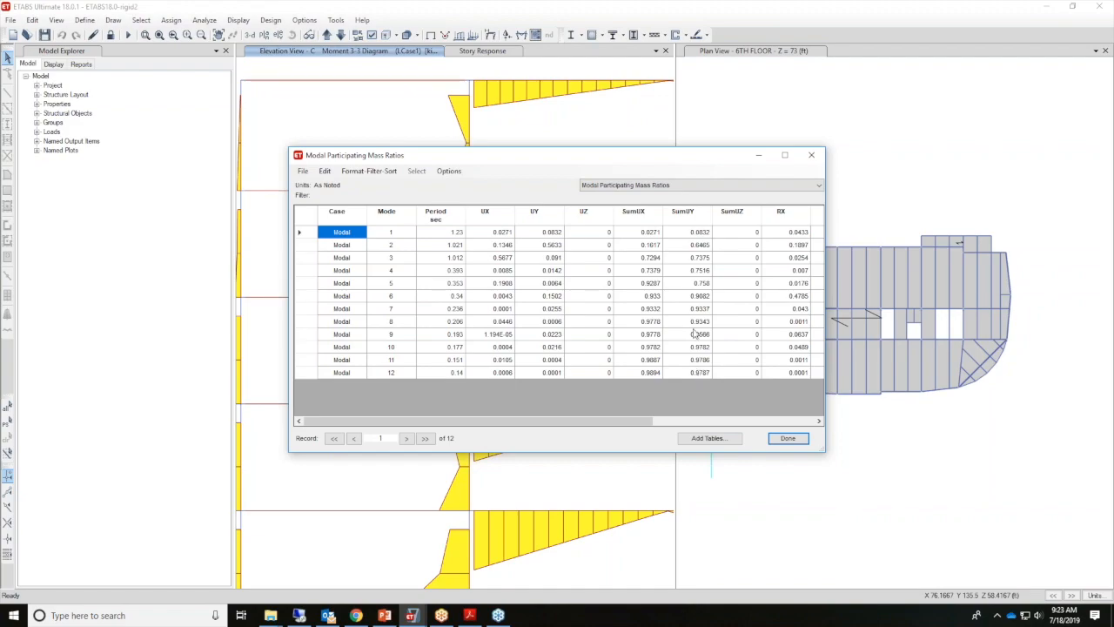
click(672, 187)
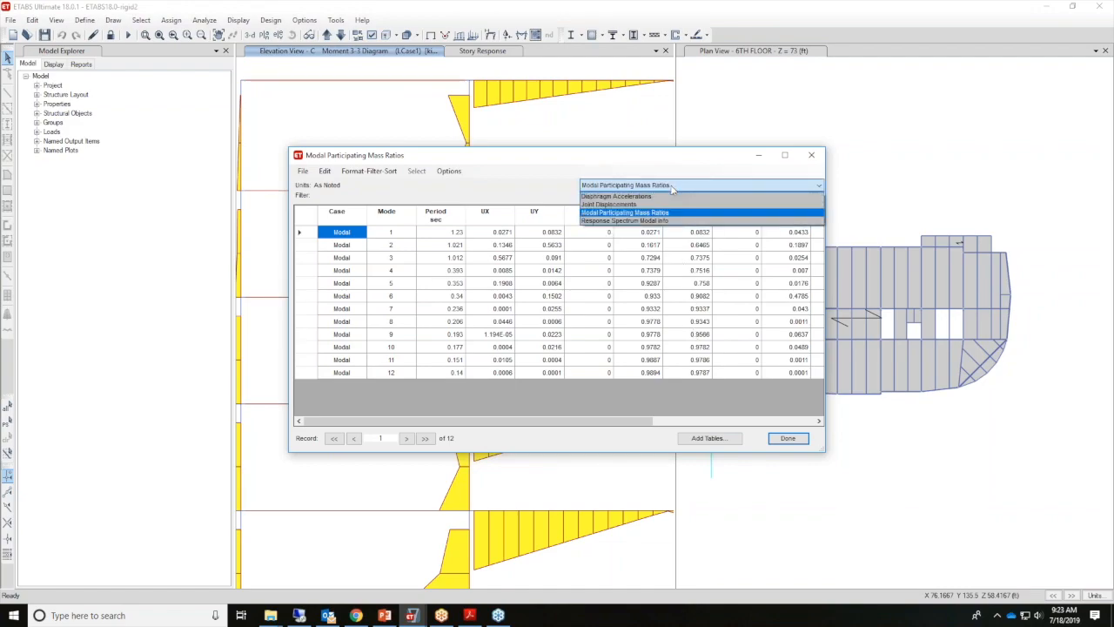
click(657, 220)
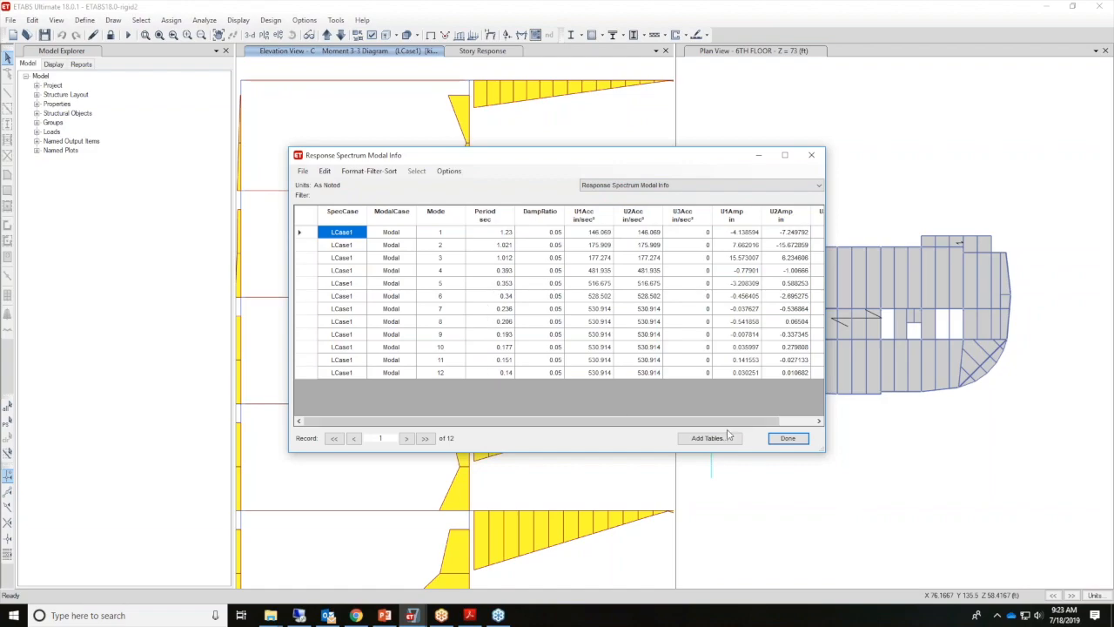
mouse_move(757, 420)
mouse_down()
mouse_move(794, 420)
mouse_move(750, 423)
mouse_up()
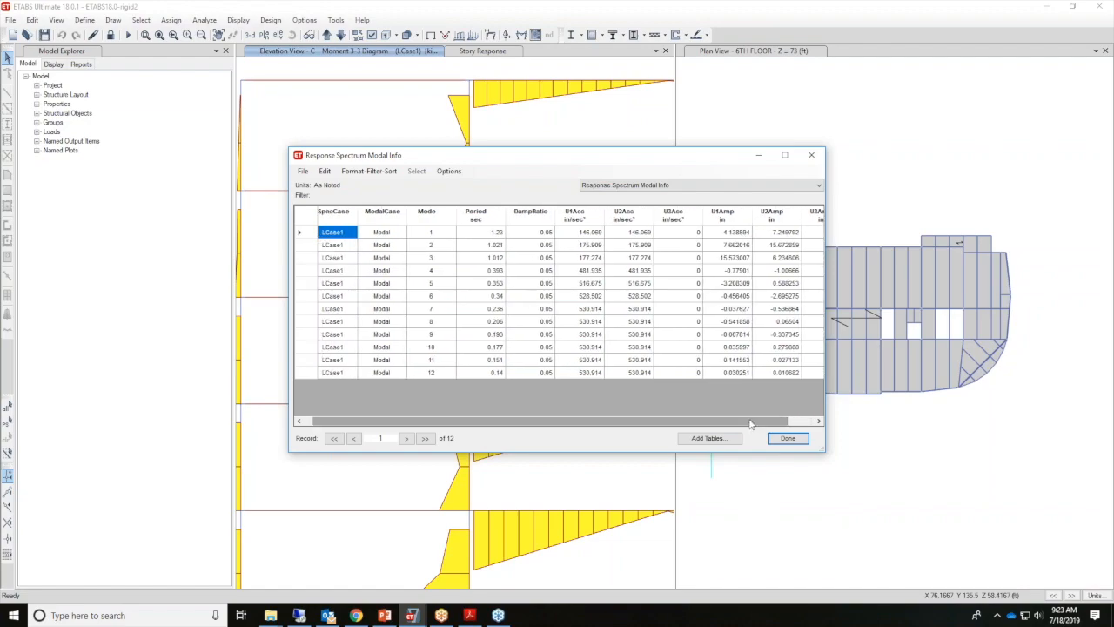
click(787, 438)
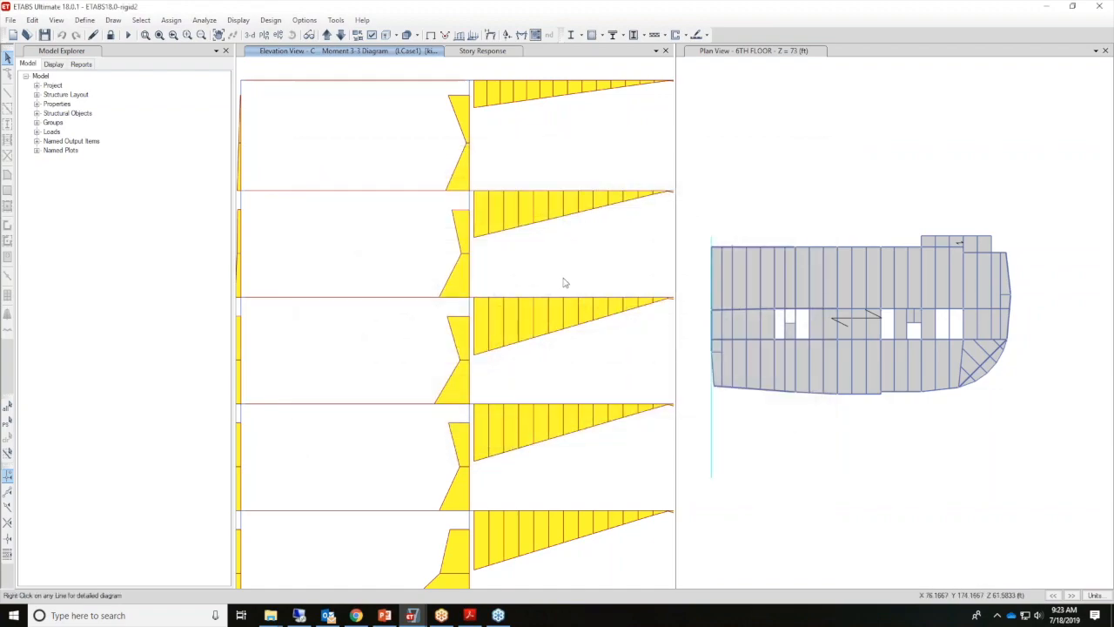
Switch to the browser to read the questions in the WebinarQuestions document, and return to ETABS.
click(356, 616)
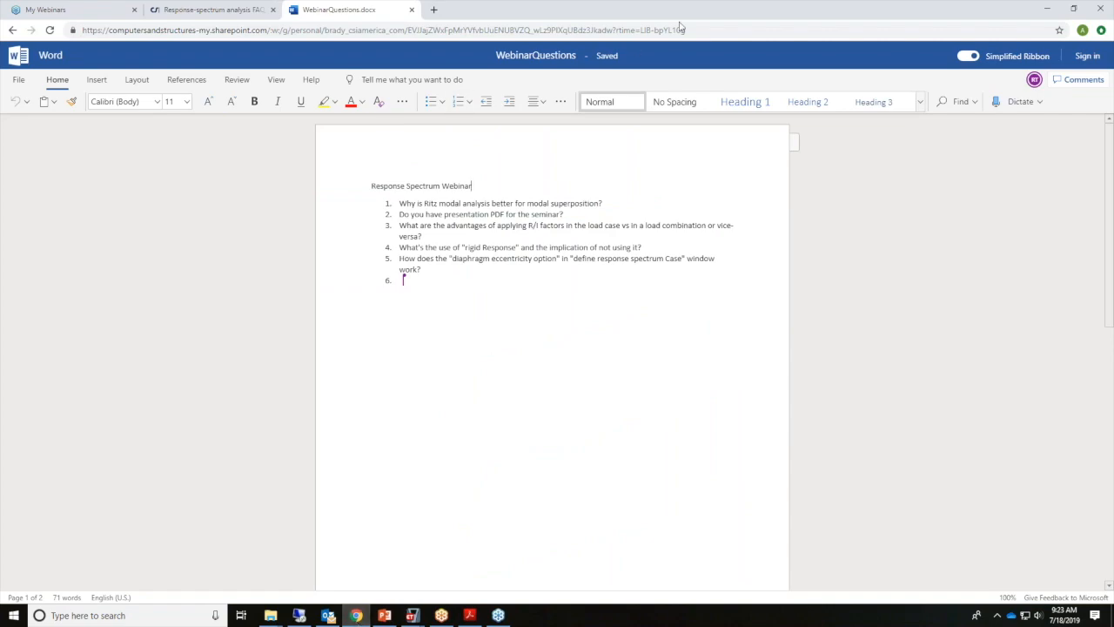
key(alt+Tab)
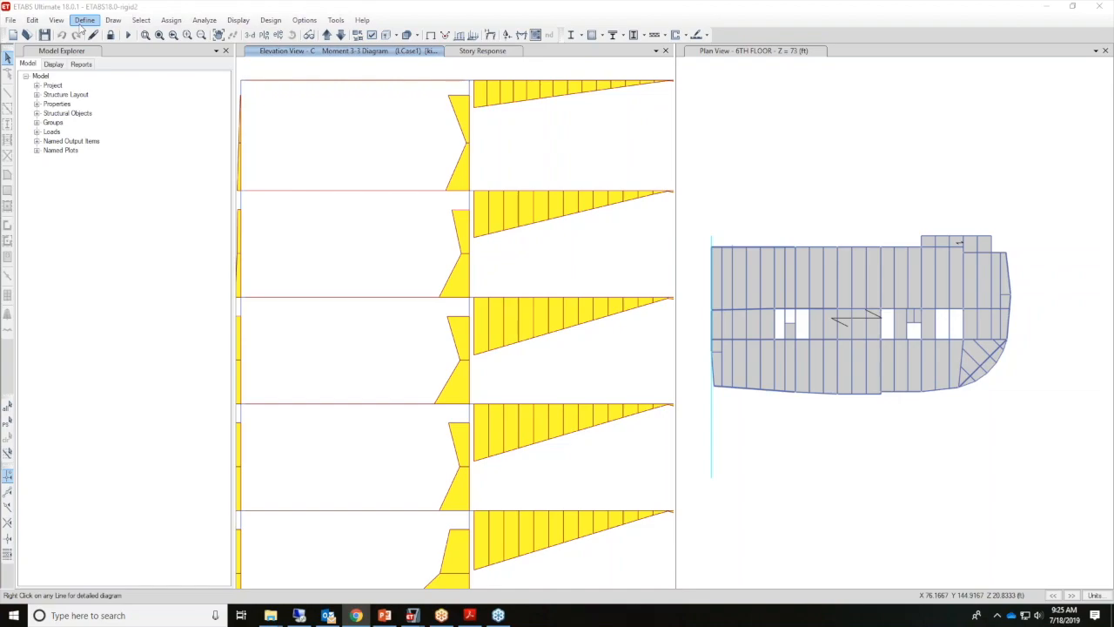
Open the diaphragm eccentricity settings of response spectrum load case LCase1 and examine the default eccentricity ratio.
click(83, 20)
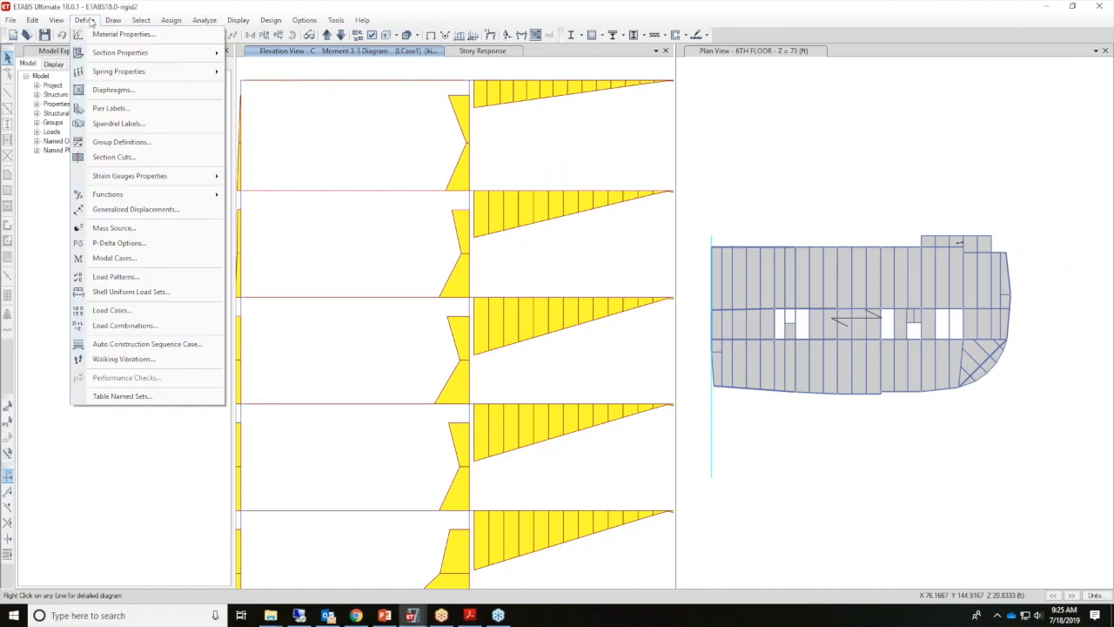
click(110, 310)
click(511, 299)
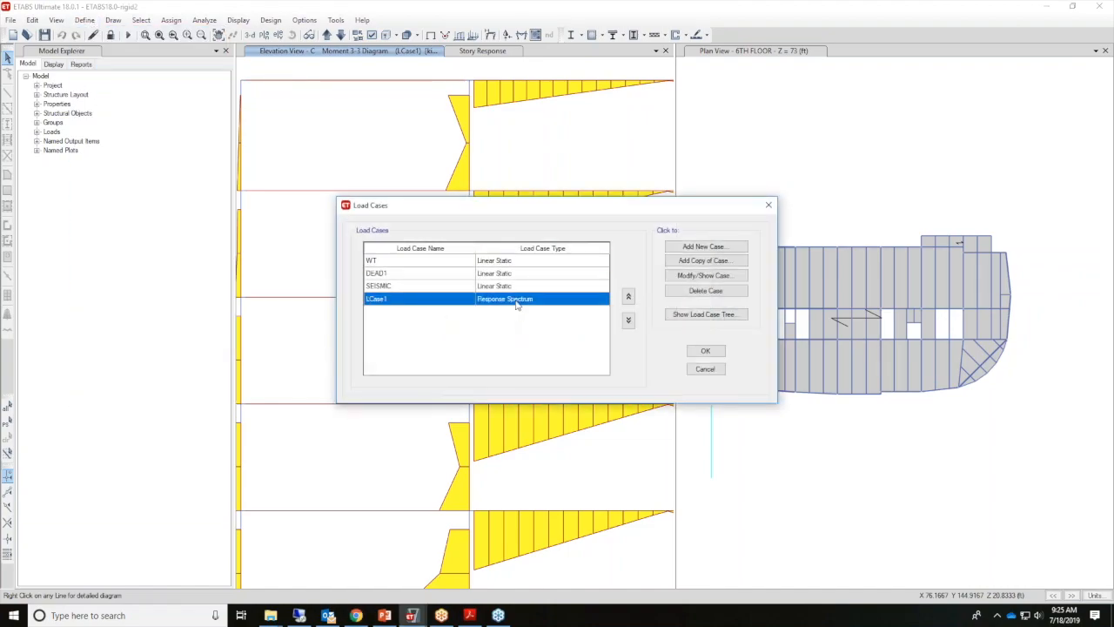
click(688, 276)
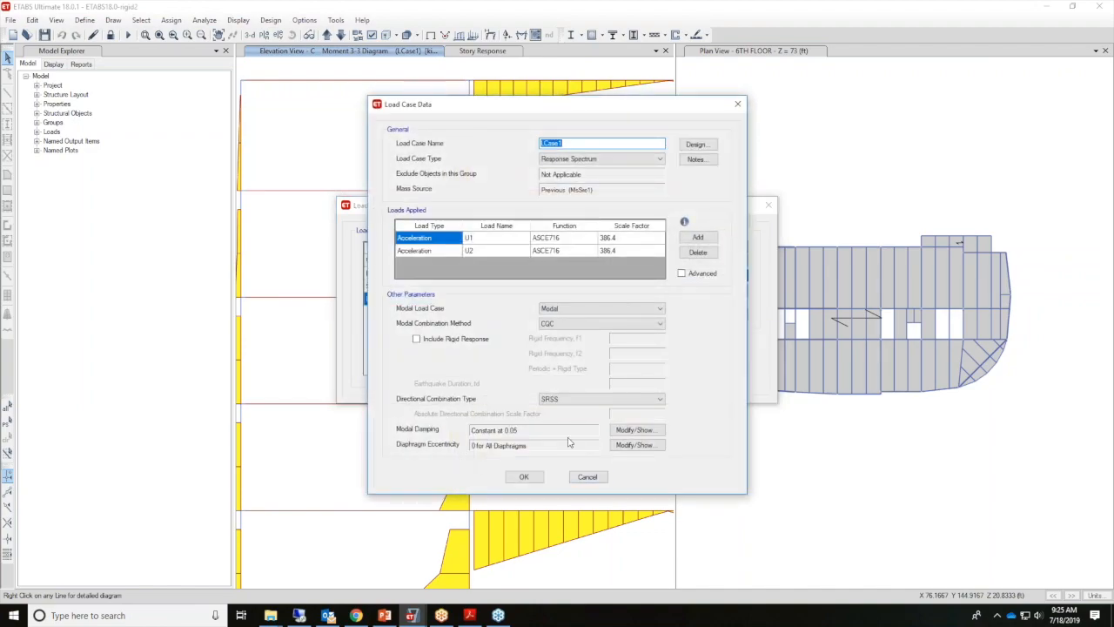
click(637, 445)
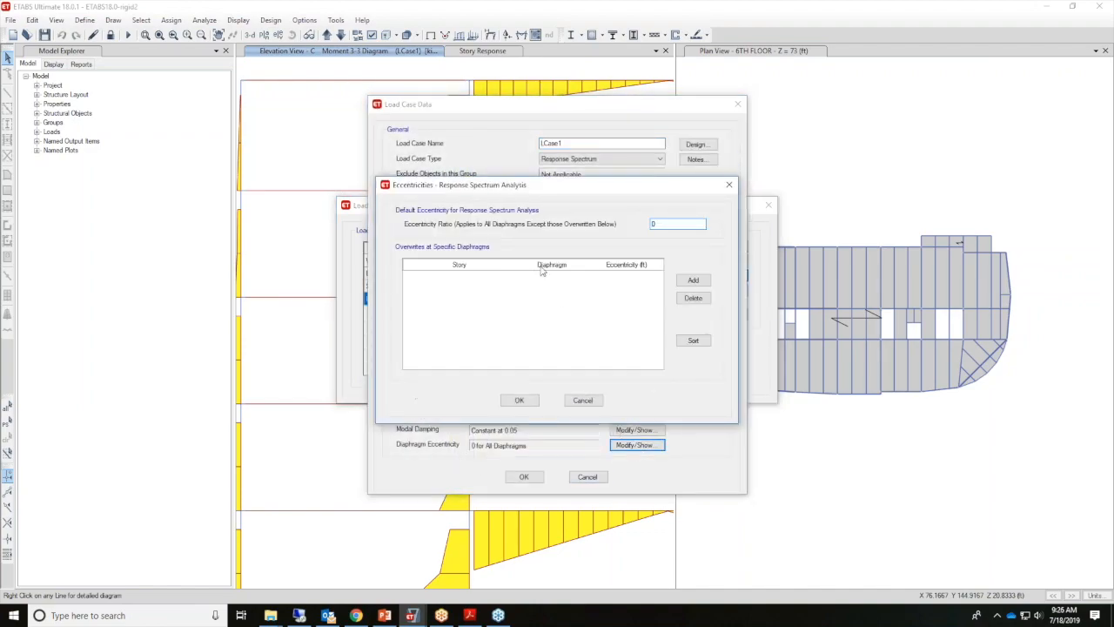
drag(585, 192, 610, 150)
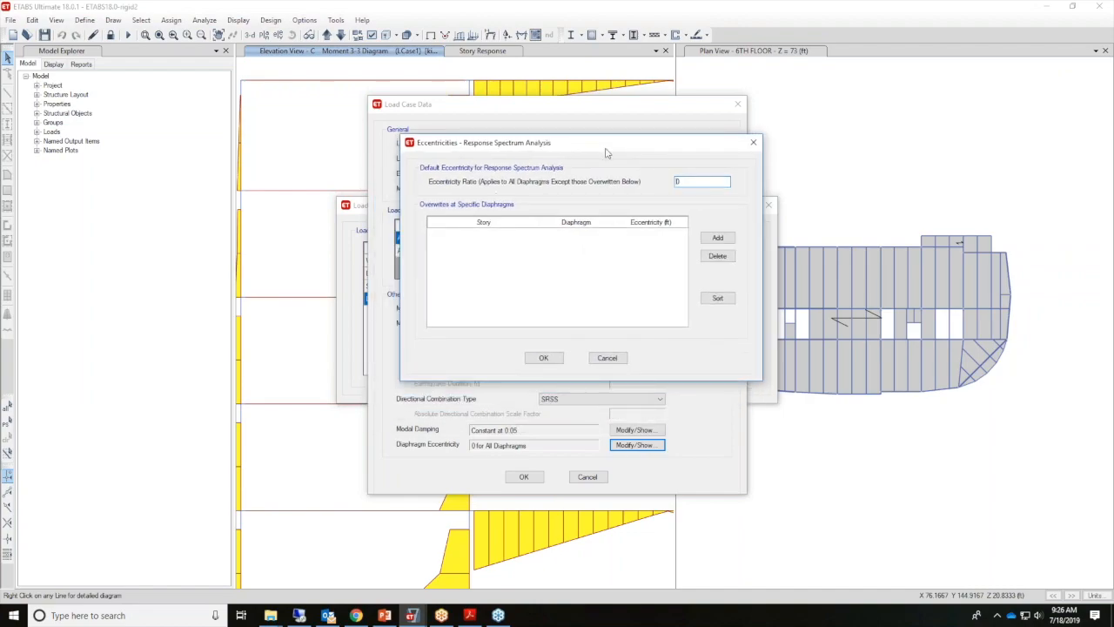
double_click(677, 181)
Add an eccentricity overwrite of 2 ft for the Rigid diaphragm at story PH ROOF.
click(717, 238)
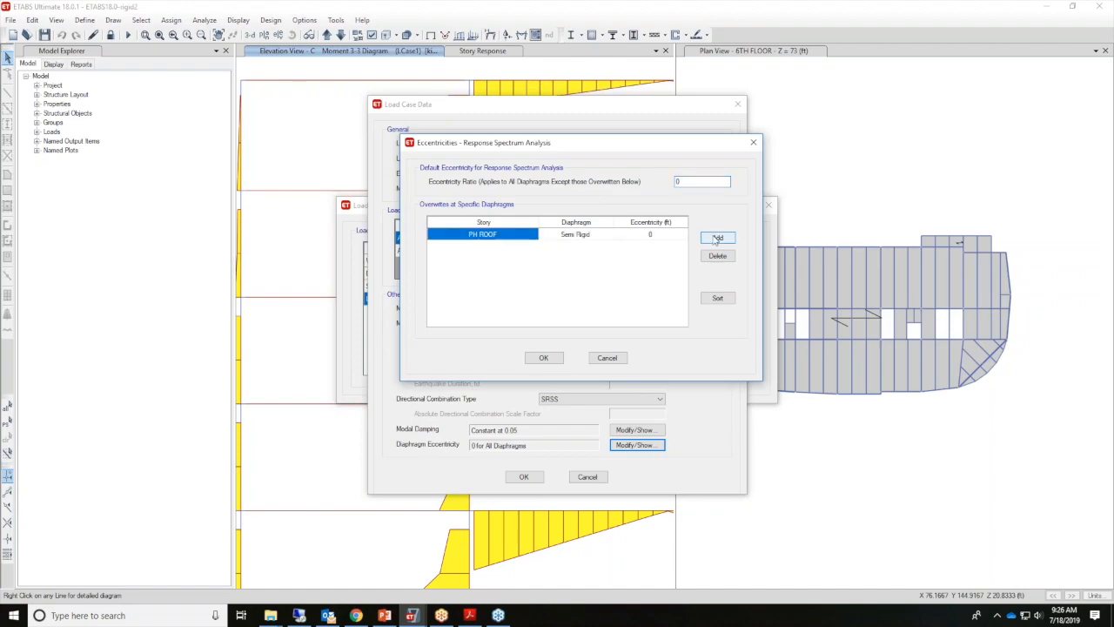
click(590, 235)
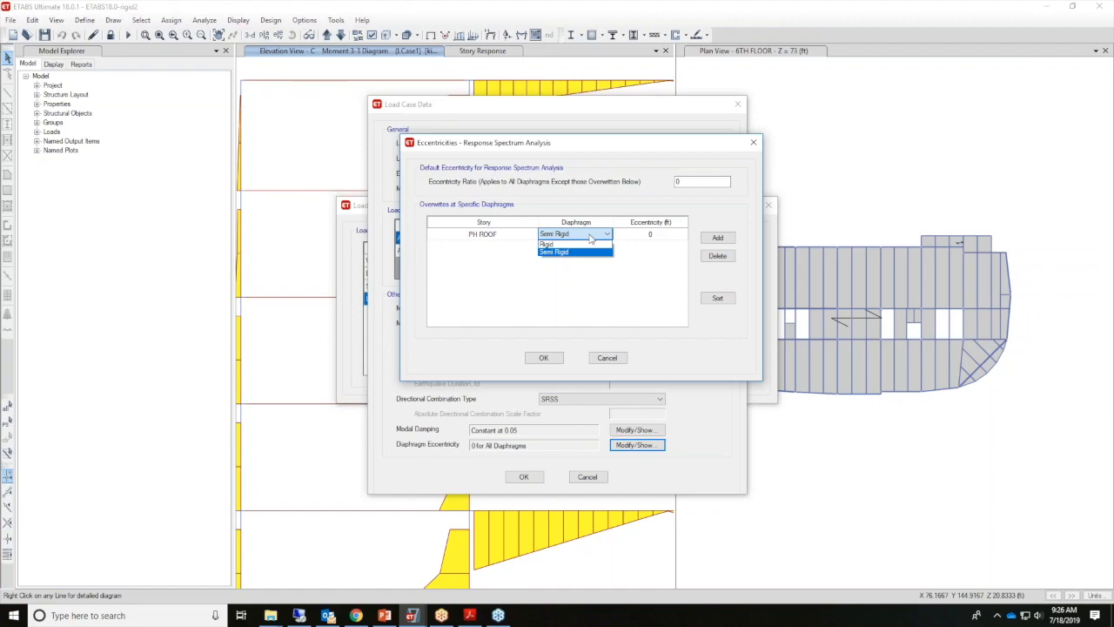
click(565, 244)
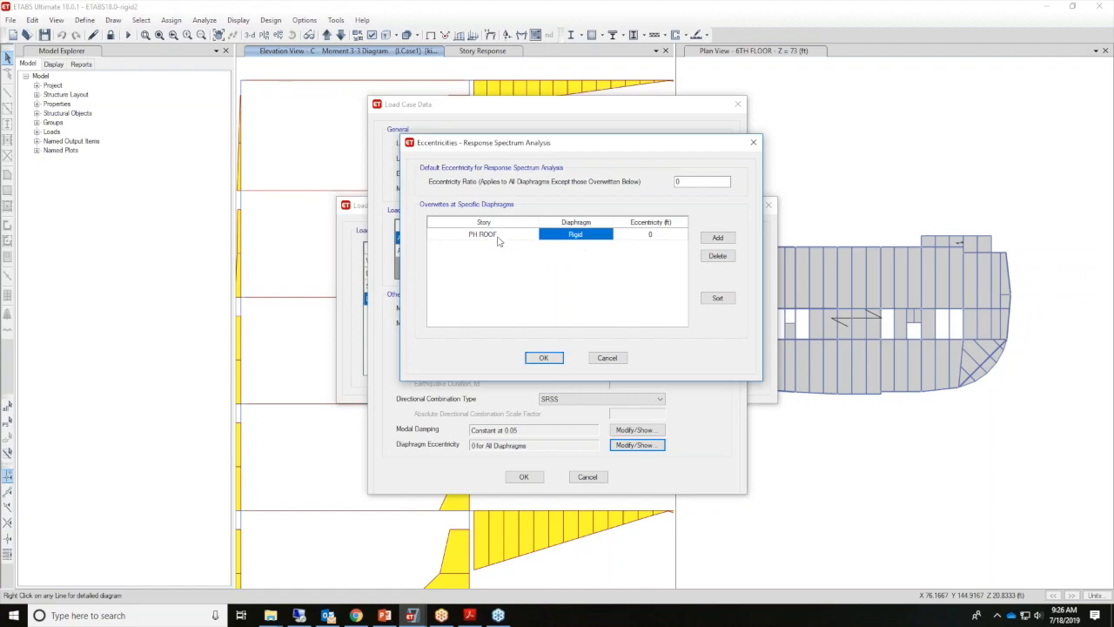
click(481, 242)
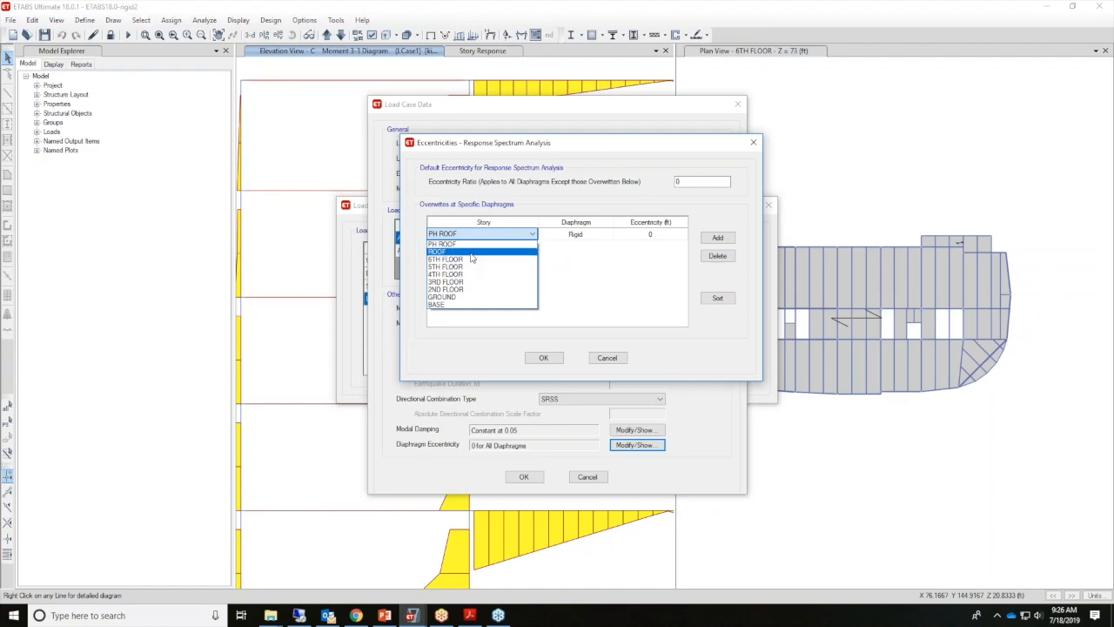
click(511, 222)
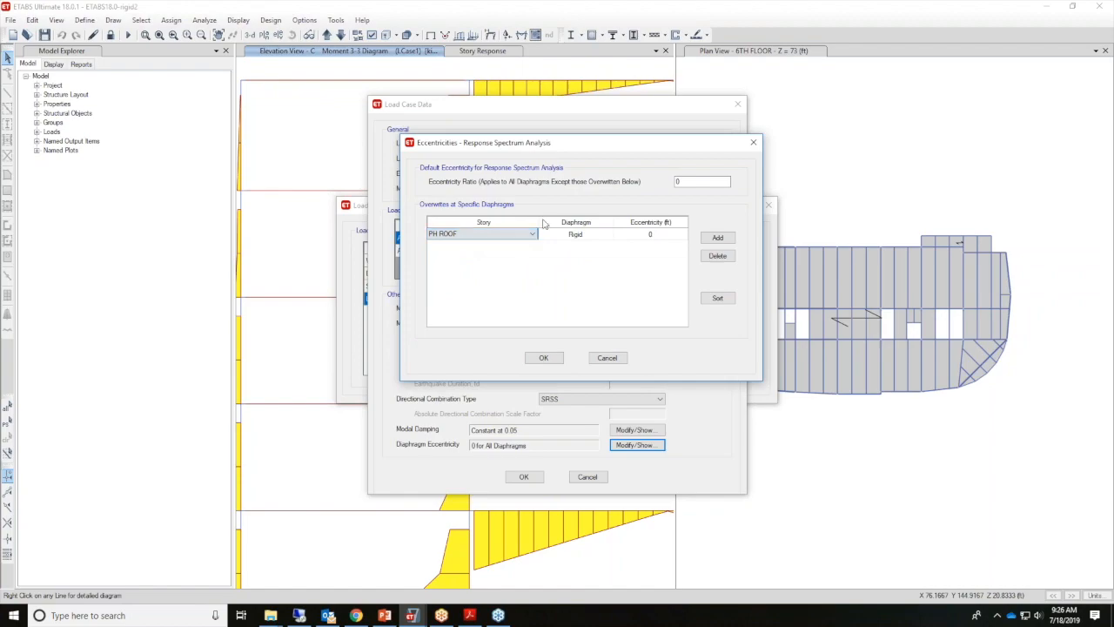
click(651, 237)
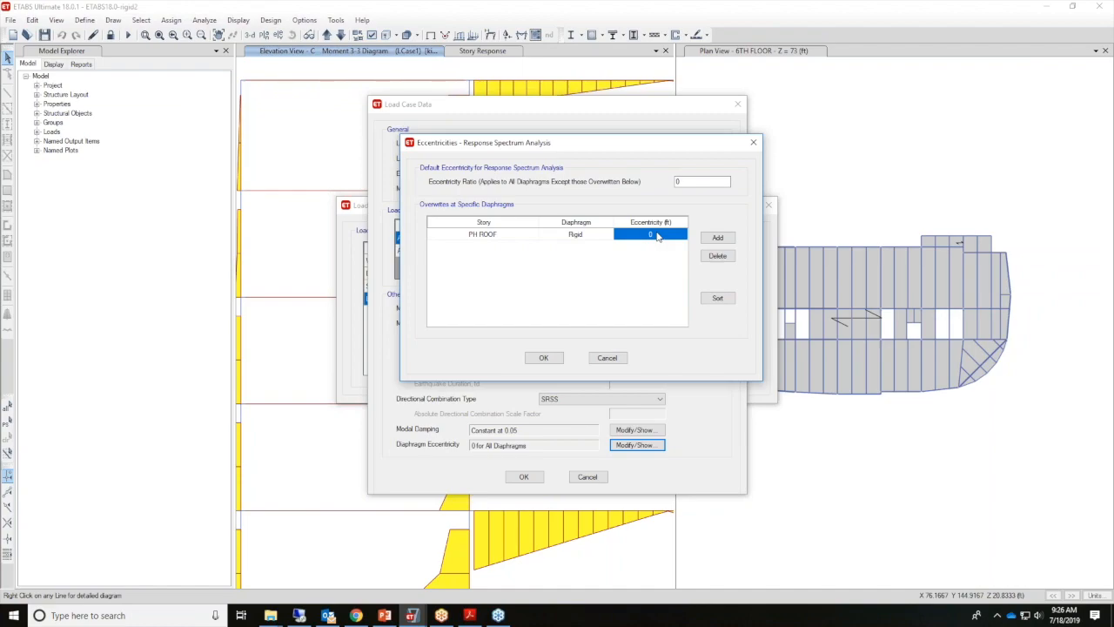
double_click(657, 235)
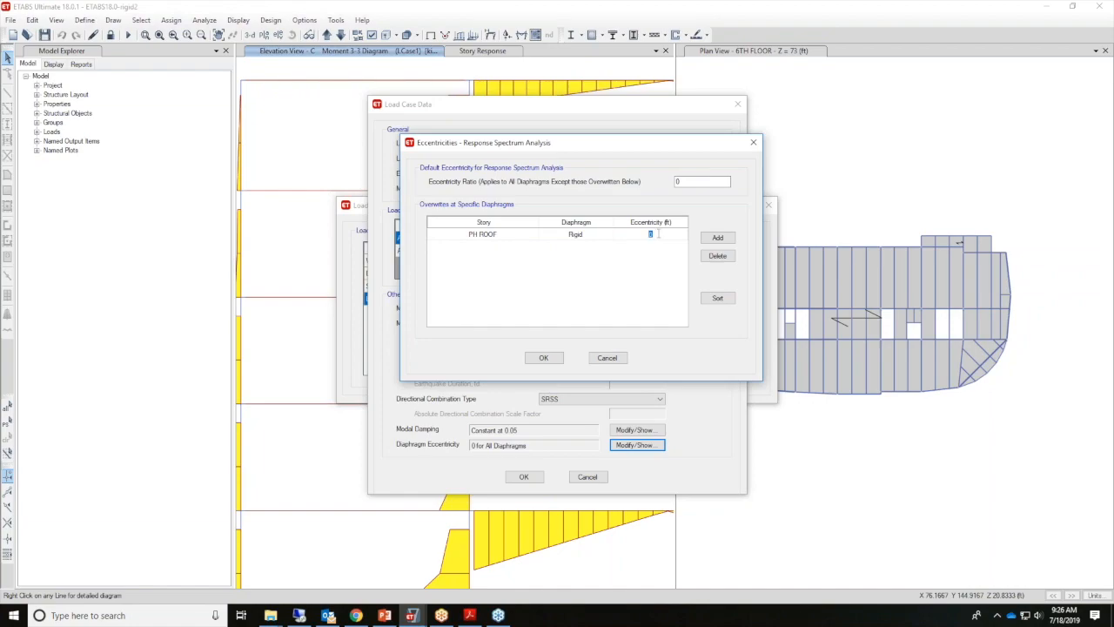
text(2)
Add a second eccentricity overwrite for the Rigid diaphragm at 6TH FLOOR, and discard all changes to the eccentricities and load cases.
click(709, 239)
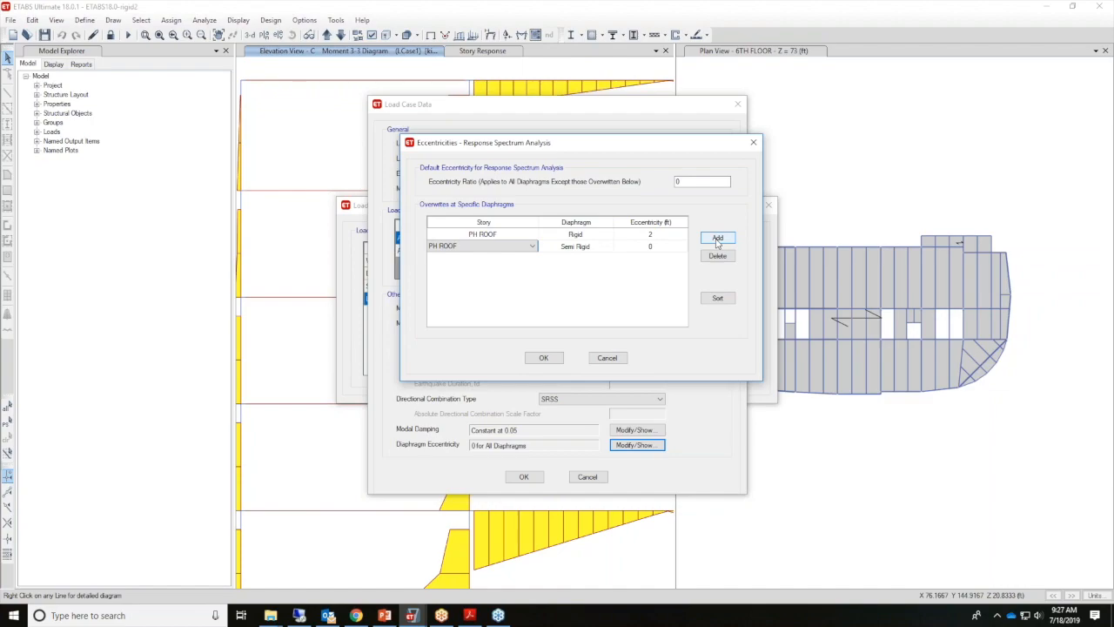
click(587, 247)
click(588, 251)
click(584, 260)
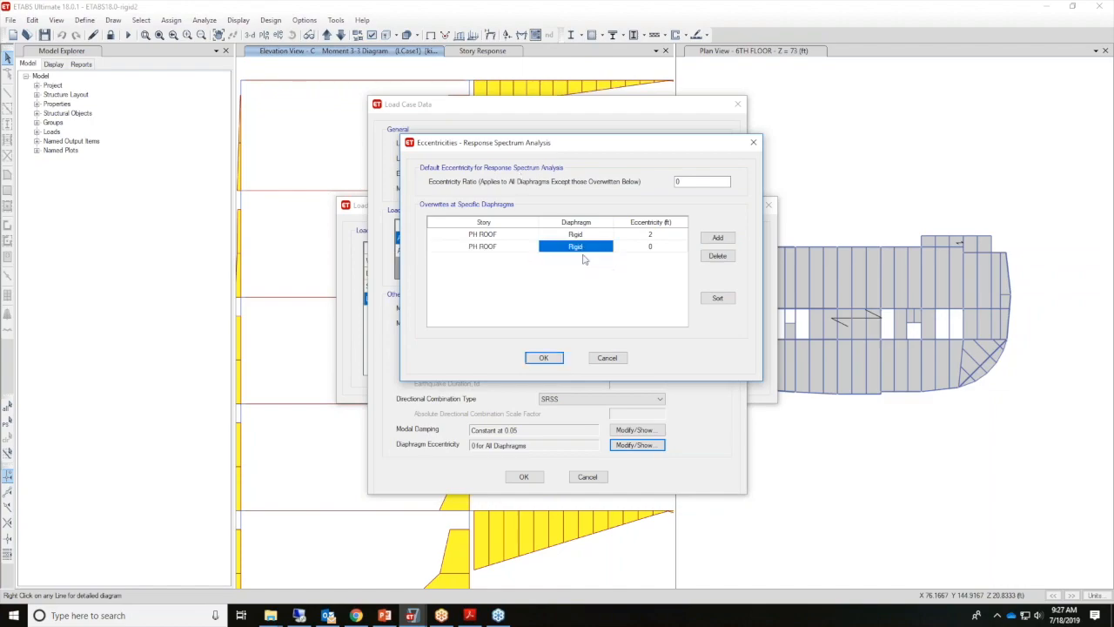
click(504, 251)
click(492, 271)
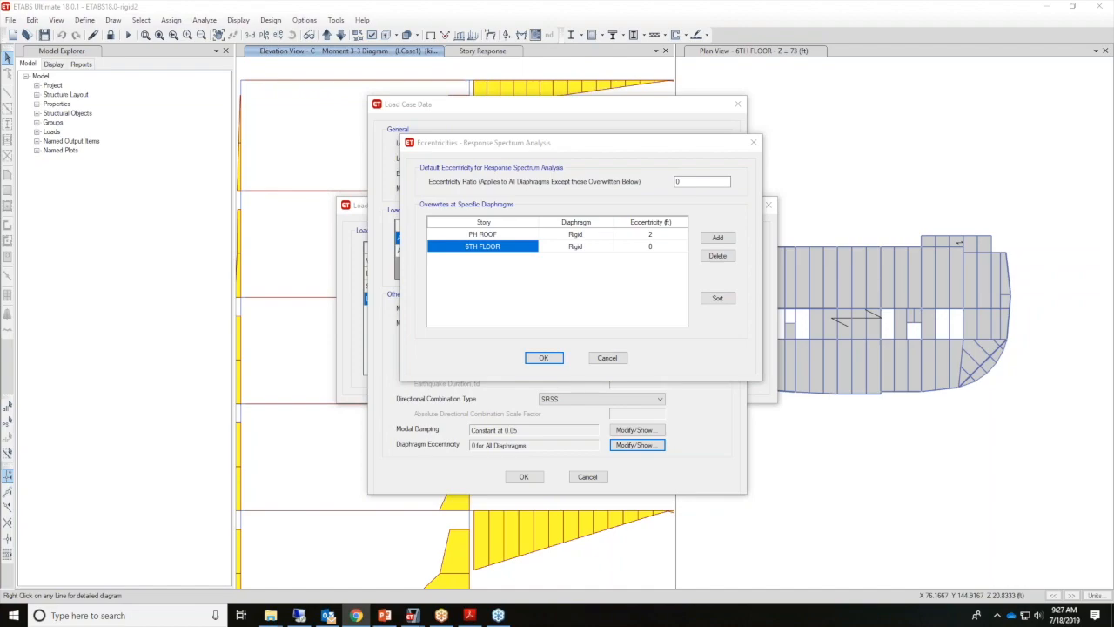
click(602, 357)
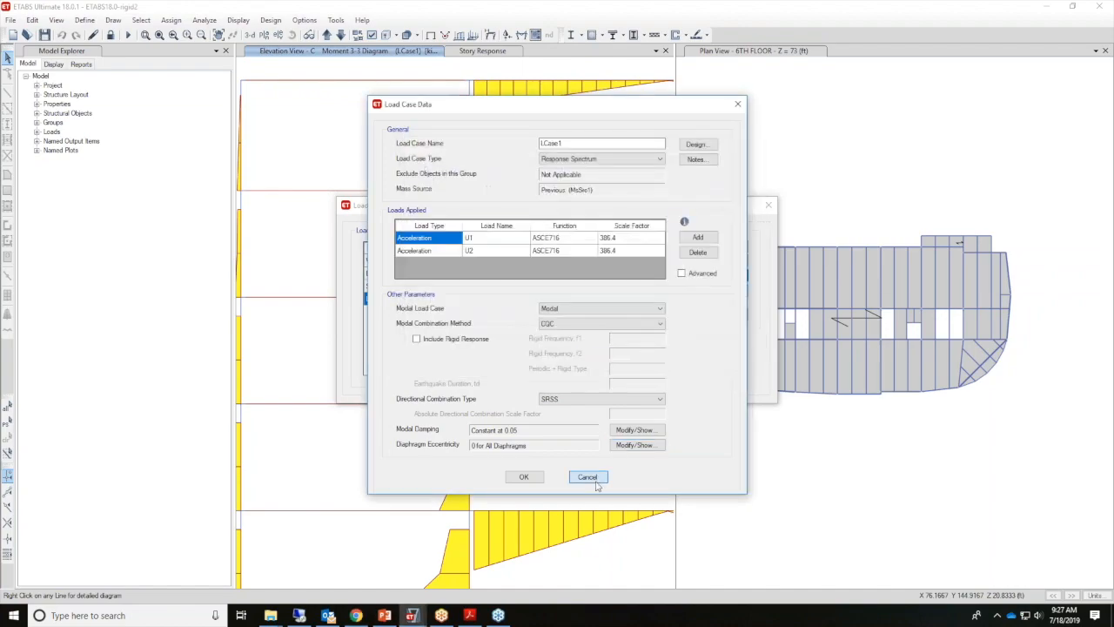
click(587, 477)
click(706, 369)
Open the data of the modal case Modal for review.
click(84, 20)
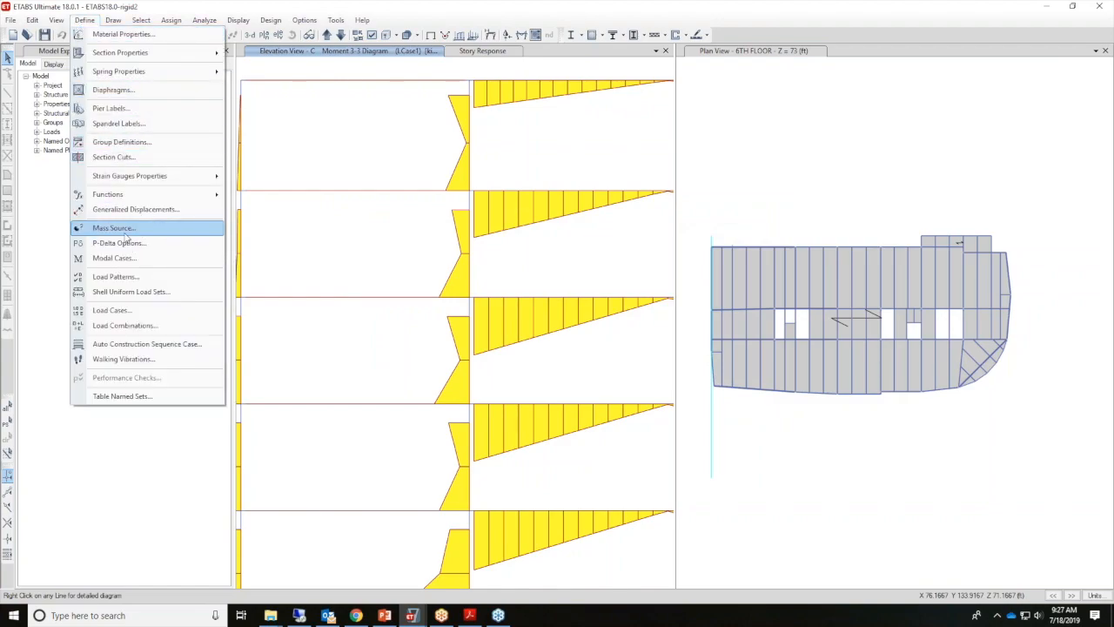
click(122, 257)
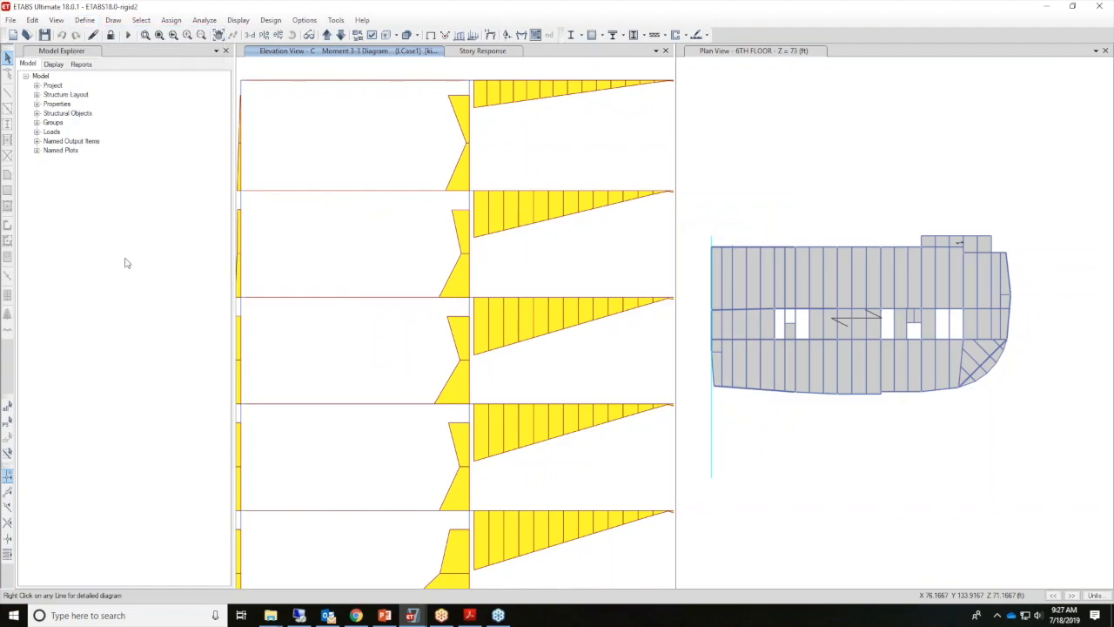
click(679, 277)
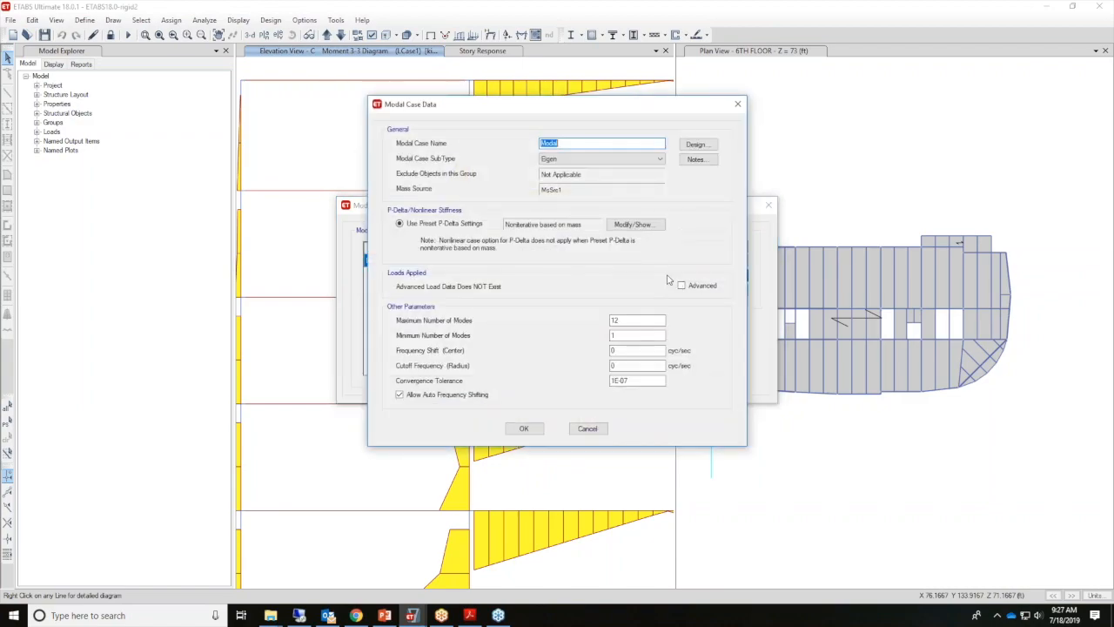